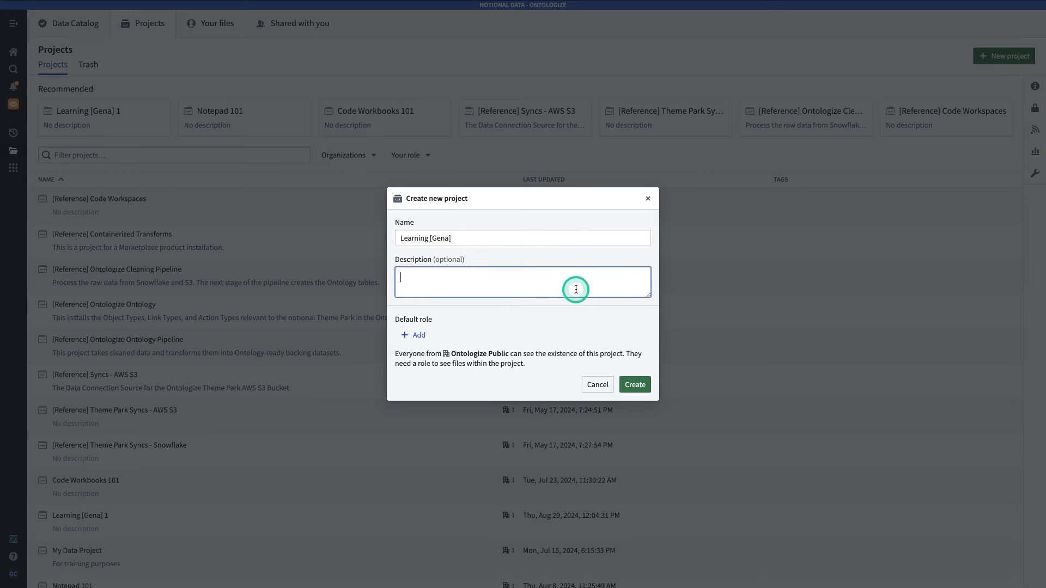
Describe the project as "This is the project for learn.palantir.com courses", add Discoverer as its default role, and create it
{"action": "type", "text": "This is the project for learn.pa"}
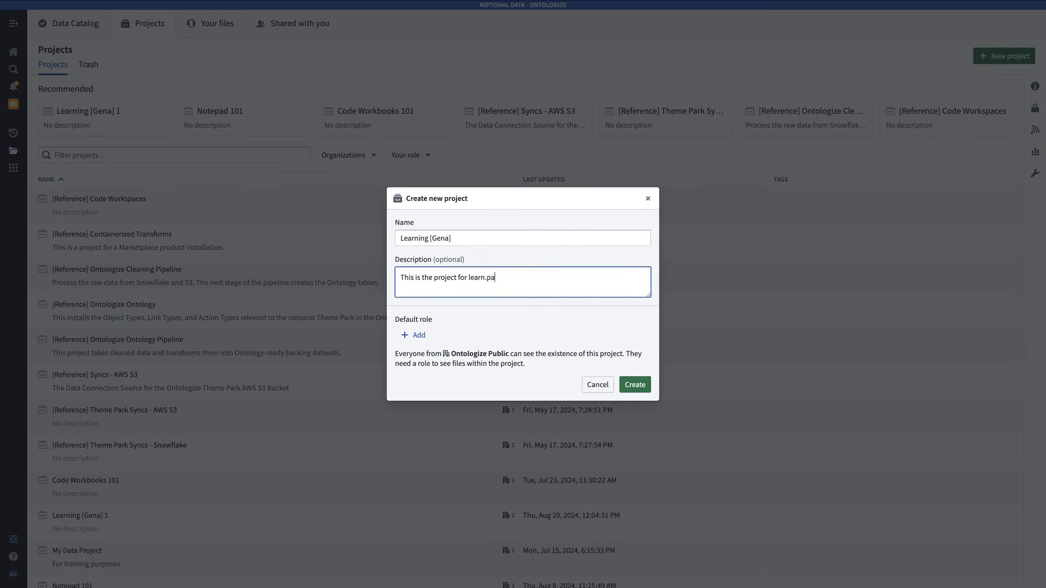
{"action": "type", "text": "lantir.com courses"}
{"action": "left_click", "coordinate": [416, 335]}
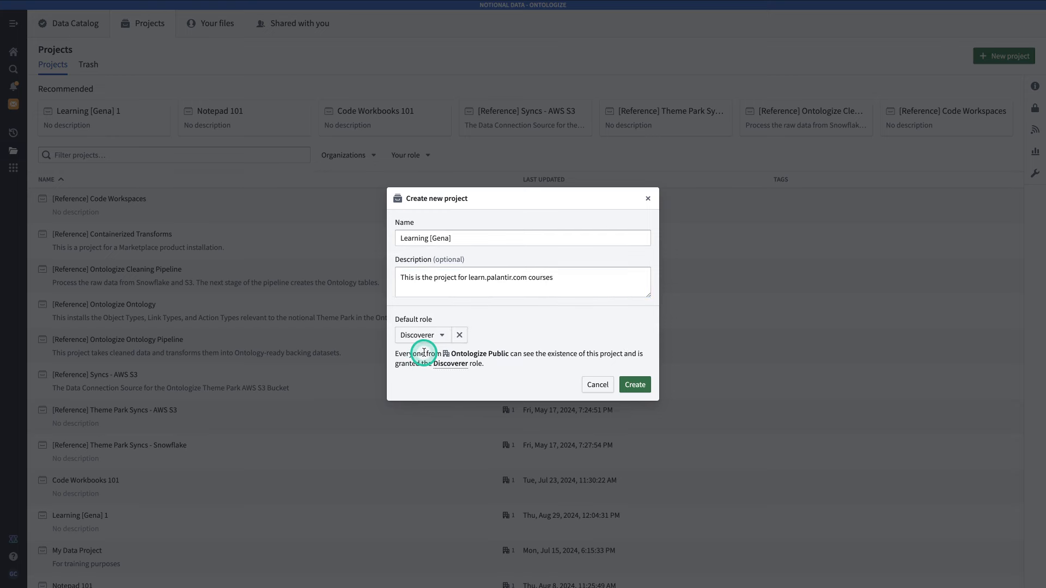
{"action": "left_click", "coordinate": [633, 385]}
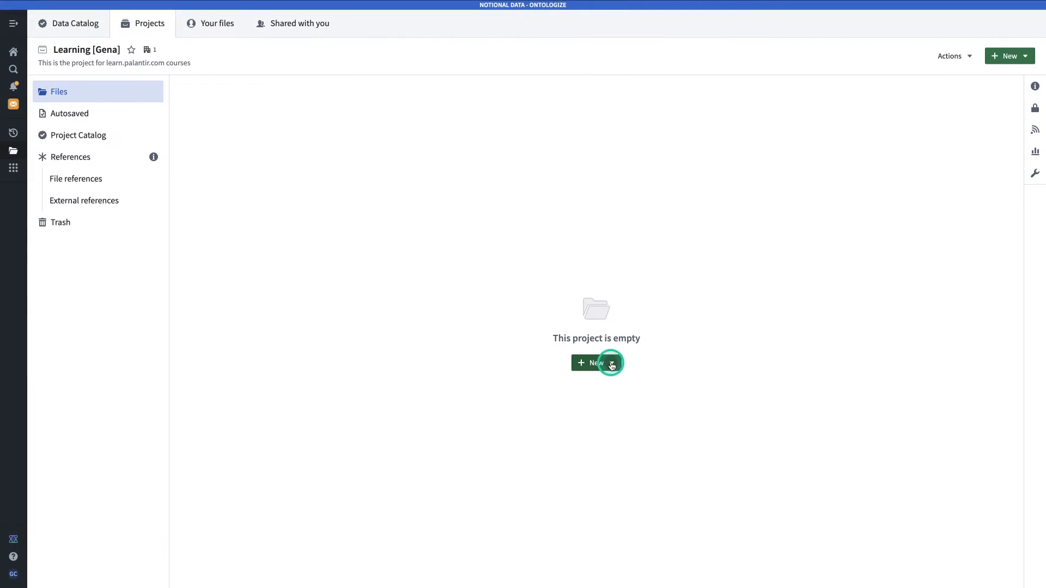
Create a folder named "Deep Dive: Creating your first Ontology" in the new project
{"action": "left_click", "coordinate": [612, 364]}
{"action": "left_click", "coordinate": [502, 304]}
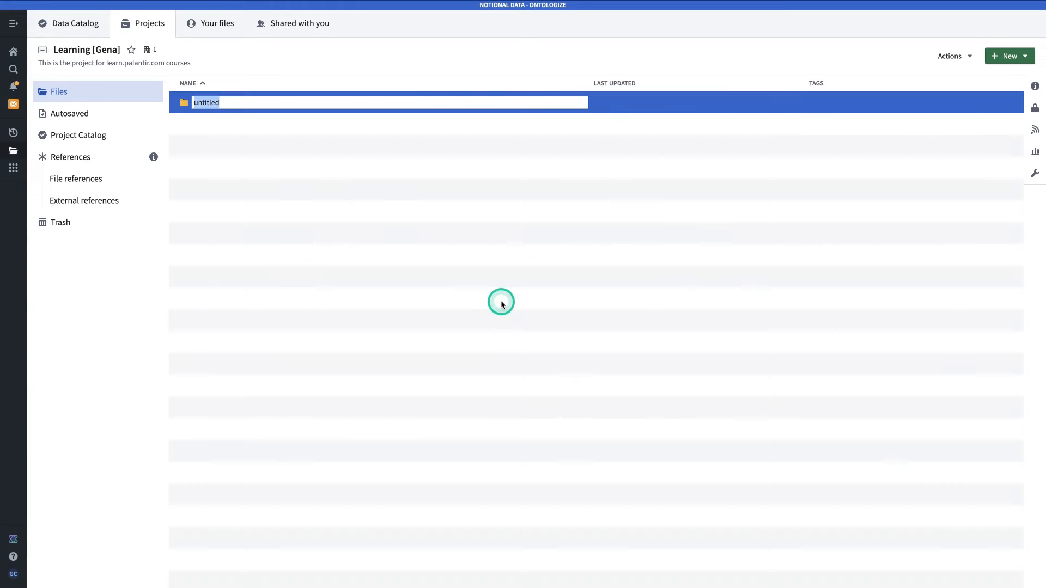
{"action": "type", "text": "Deep Dive: Creating your first Ontology"}
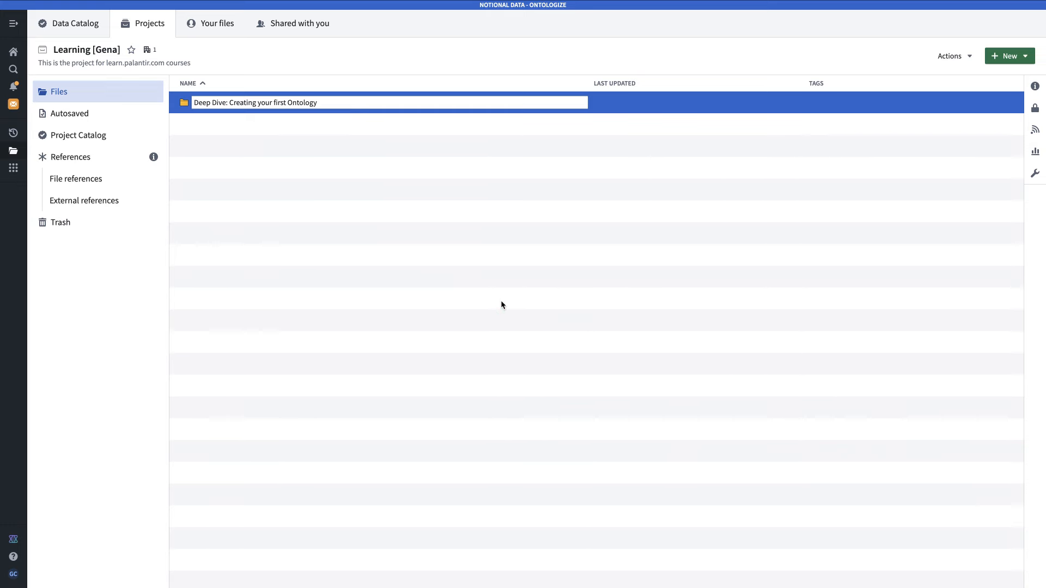
{"action": "left_click", "coordinate": [502, 305]}
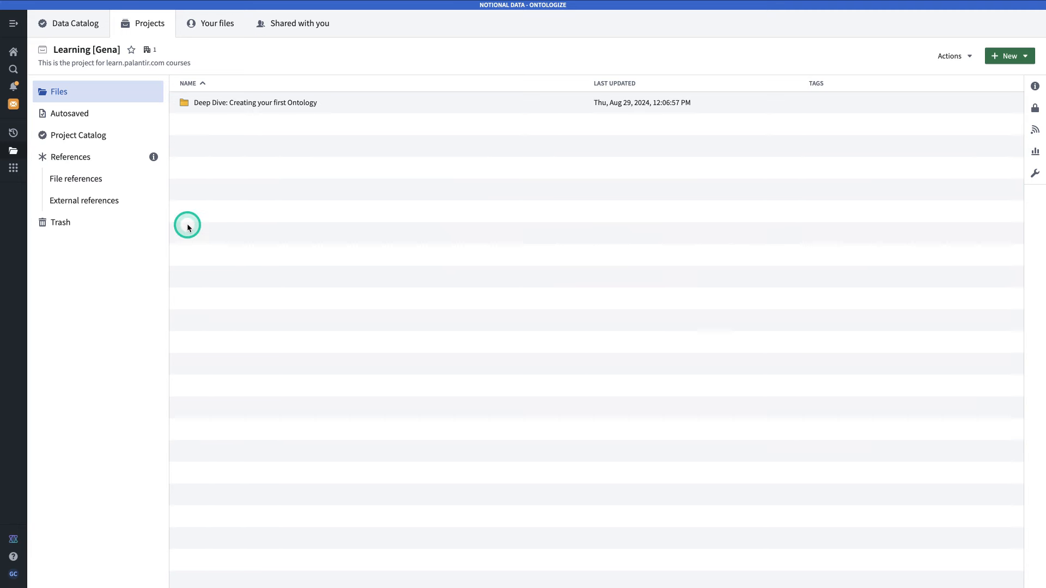
Find the product "Deep Dive: Creating your first Ontology" in Marketplace and open its page
{"action": "key", "text": "super+j"}
{"action": "type", "text": "marketpl"}
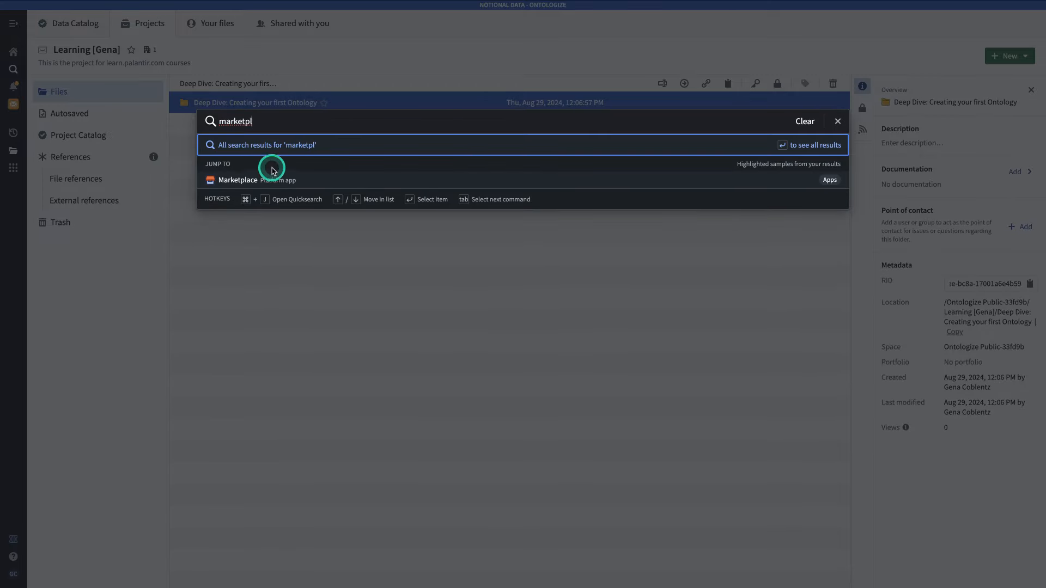
{"action": "left_click", "coordinate": [273, 178]}
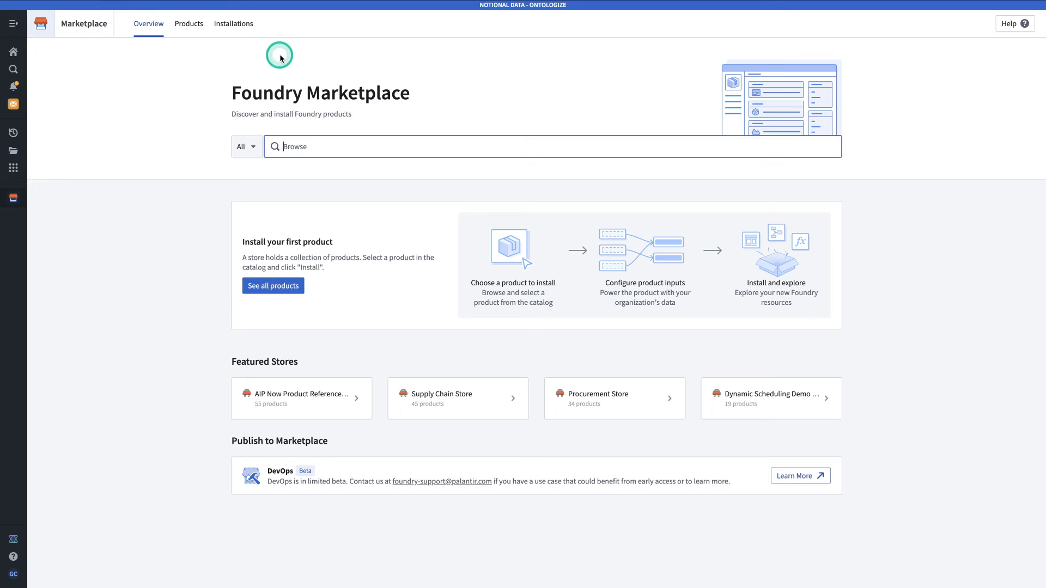
{"action": "type", "text": "Deep Dive: Creating your first Ontology"}
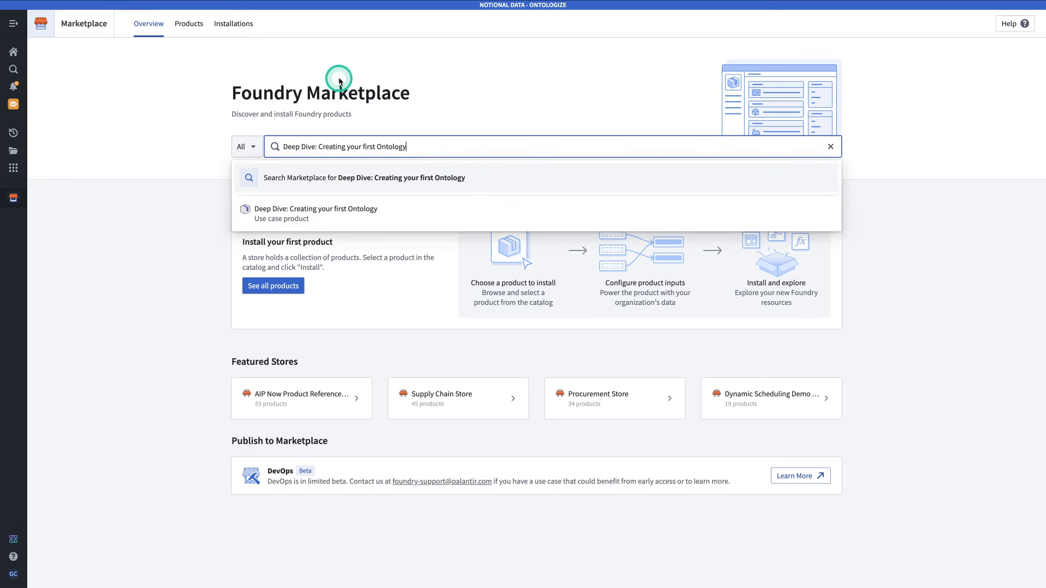
{"action": "key", "text": "Return"}
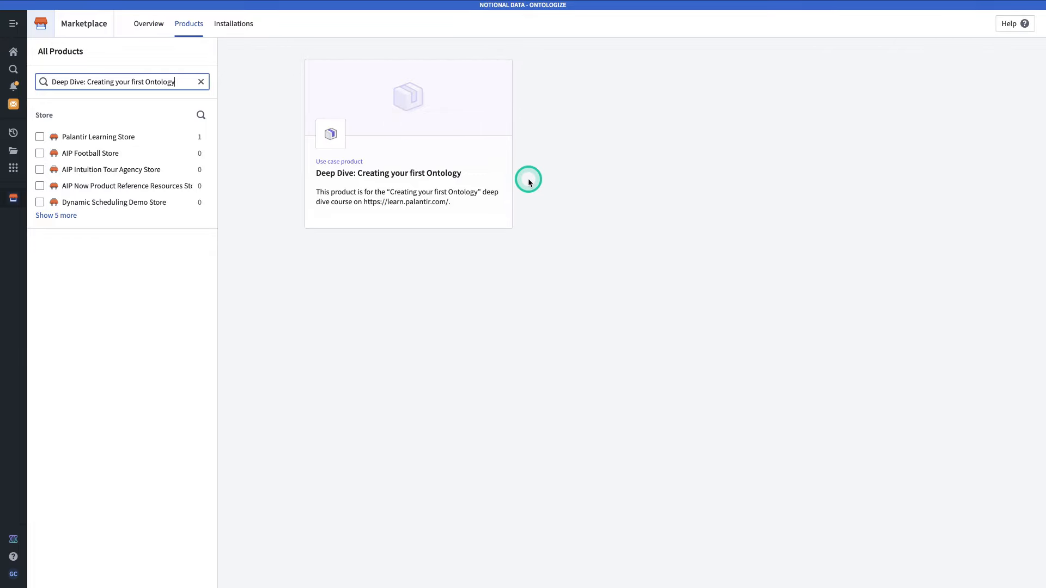
{"action": "left_click", "coordinate": [460, 157]}
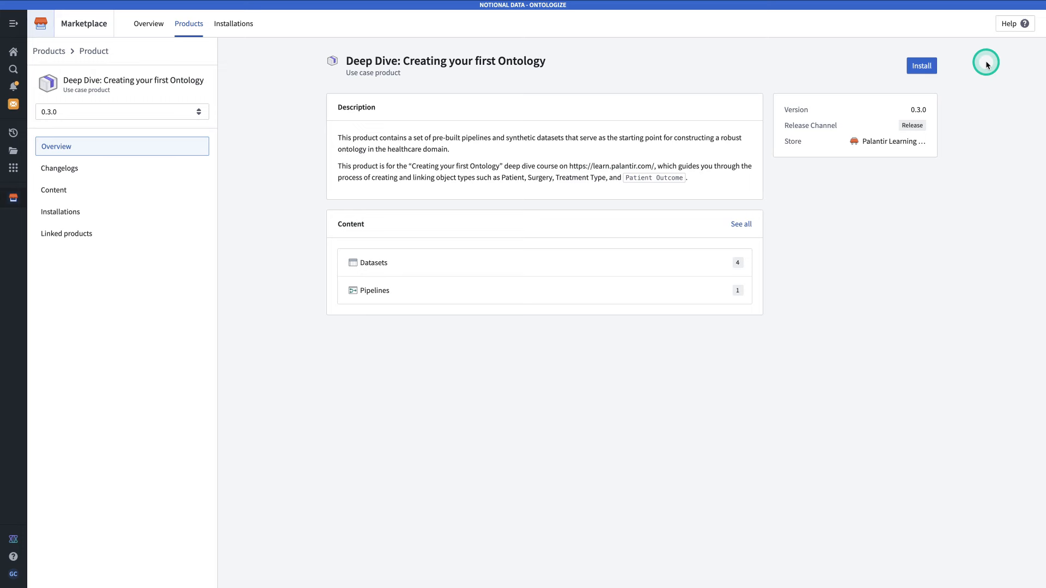
Install the product into the existing learning project and open that project from the installation
{"action": "left_click", "coordinate": [926, 66]}
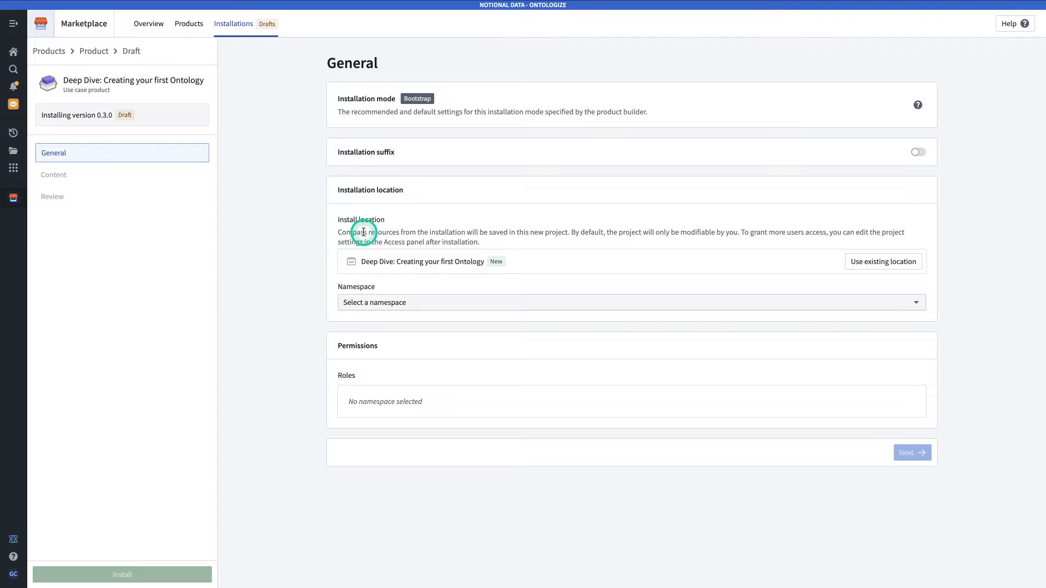
{"action": "left_click", "coordinate": [870, 268]}
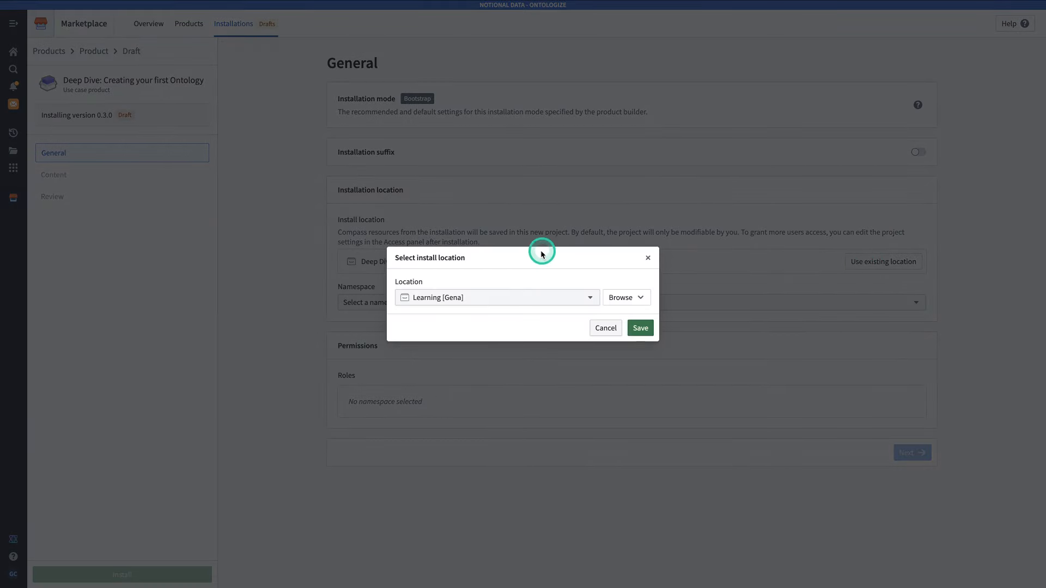
{"action": "left_click", "coordinate": [643, 325]}
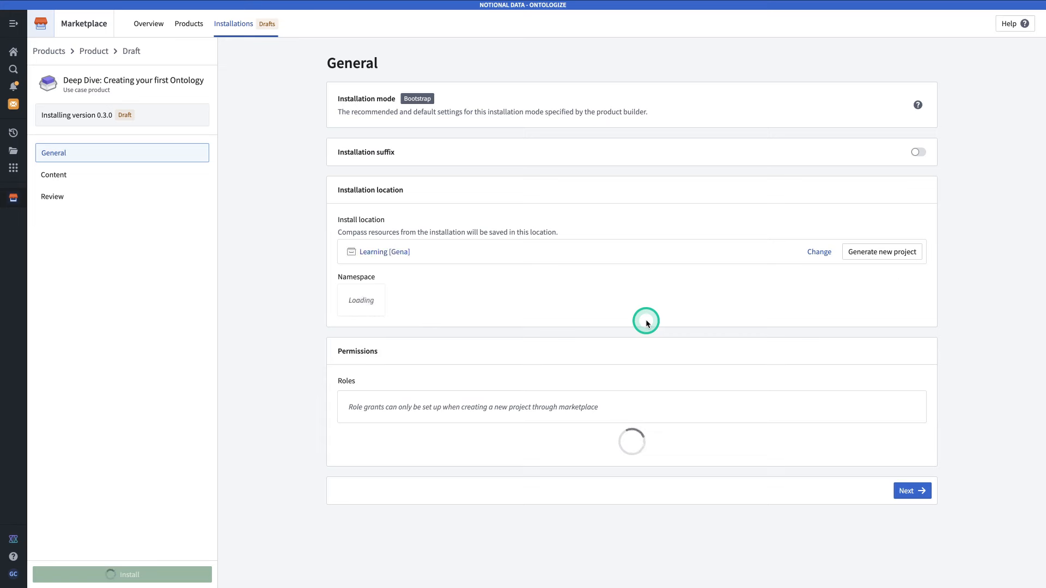
{"action": "left_click", "coordinate": [900, 495]}
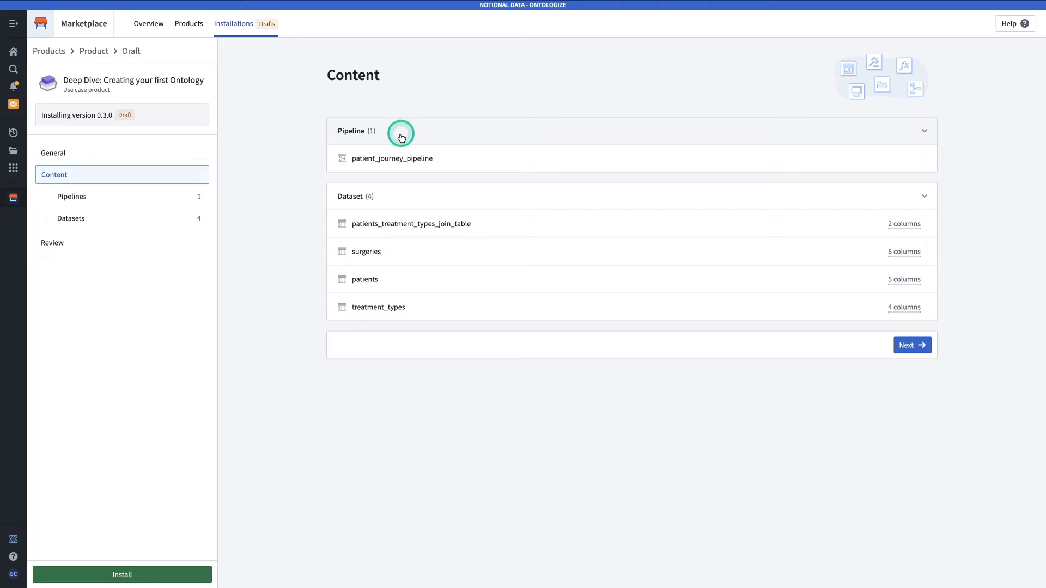
{"action": "left_click", "coordinate": [911, 346]}
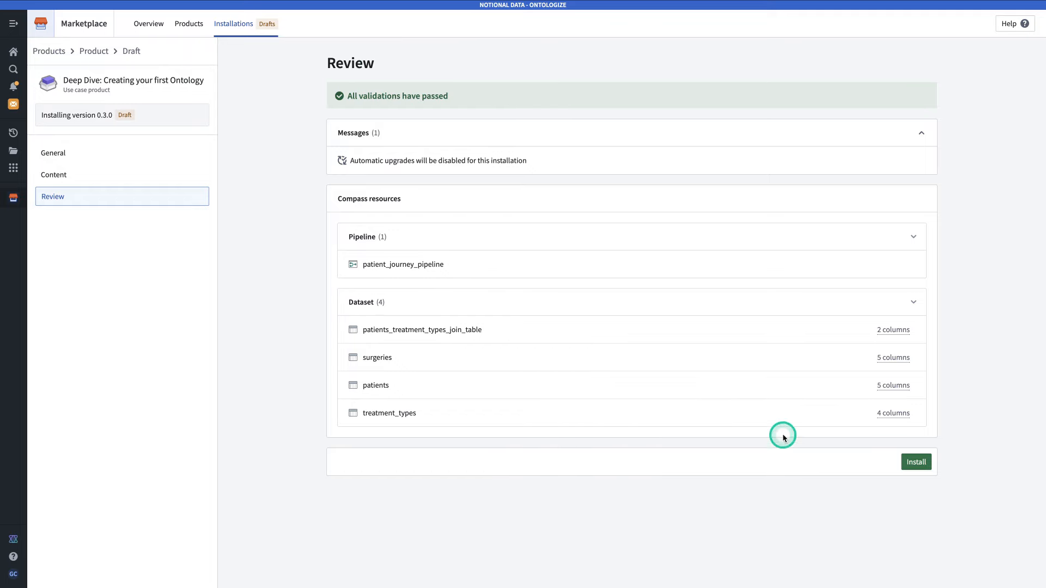
{"action": "left_click", "coordinate": [909, 467]}
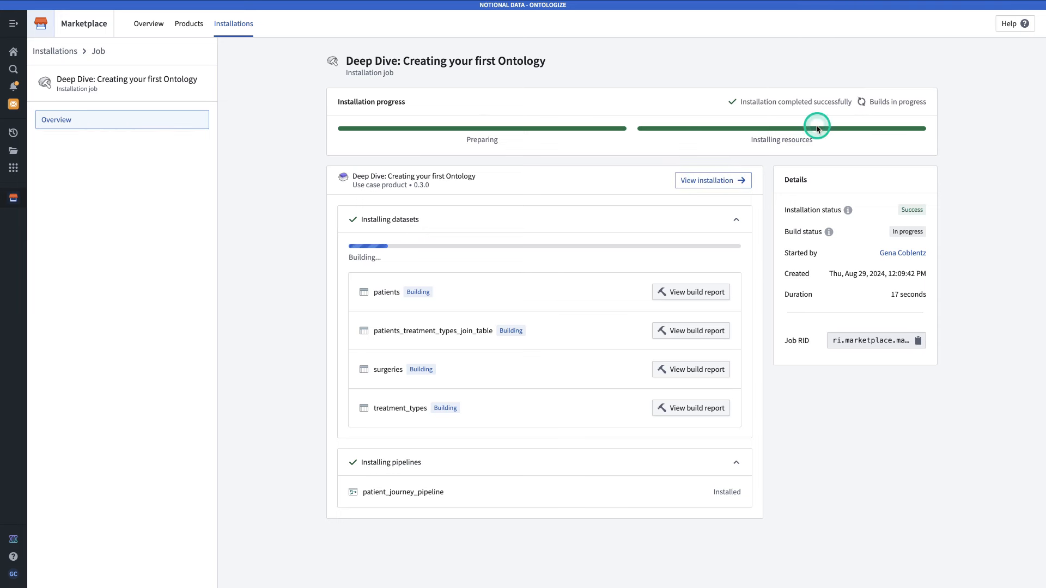
{"action": "left_click", "coordinate": [730, 183]}
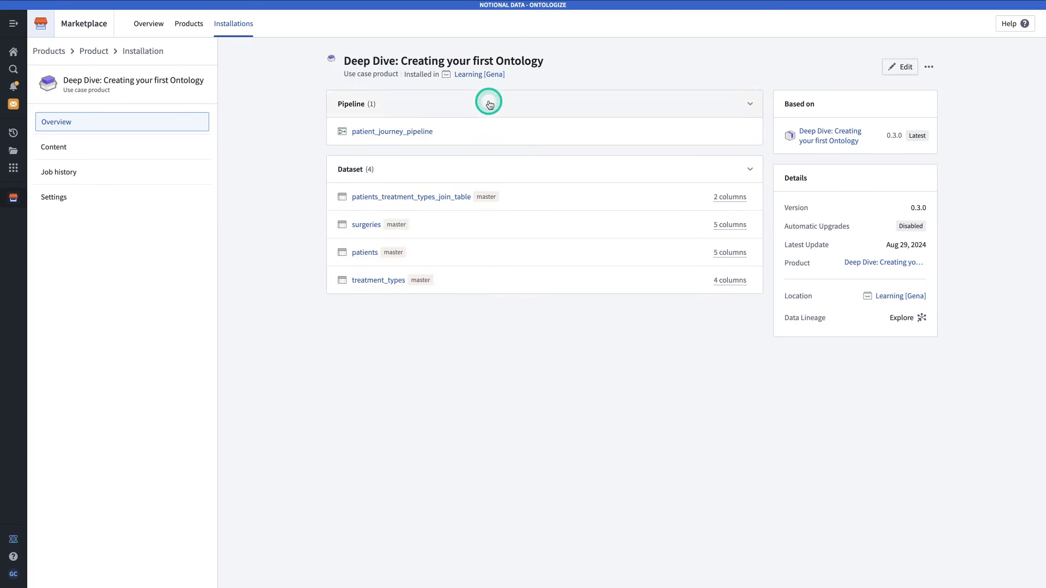
{"action": "left_click", "coordinate": [487, 78]}
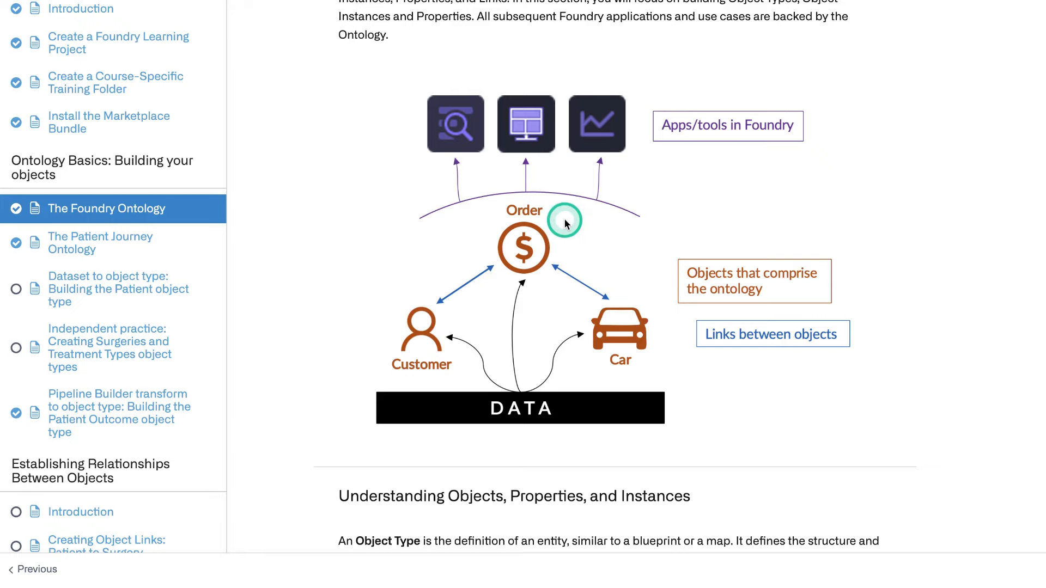
Read the course page on the Foundry Ontology, covering how datasets, rows and columns map to object types, instances and properties
{"action": "scroll", "coordinate": [565, 222], "scroll_direction": "down", "scroll_amount": 10}
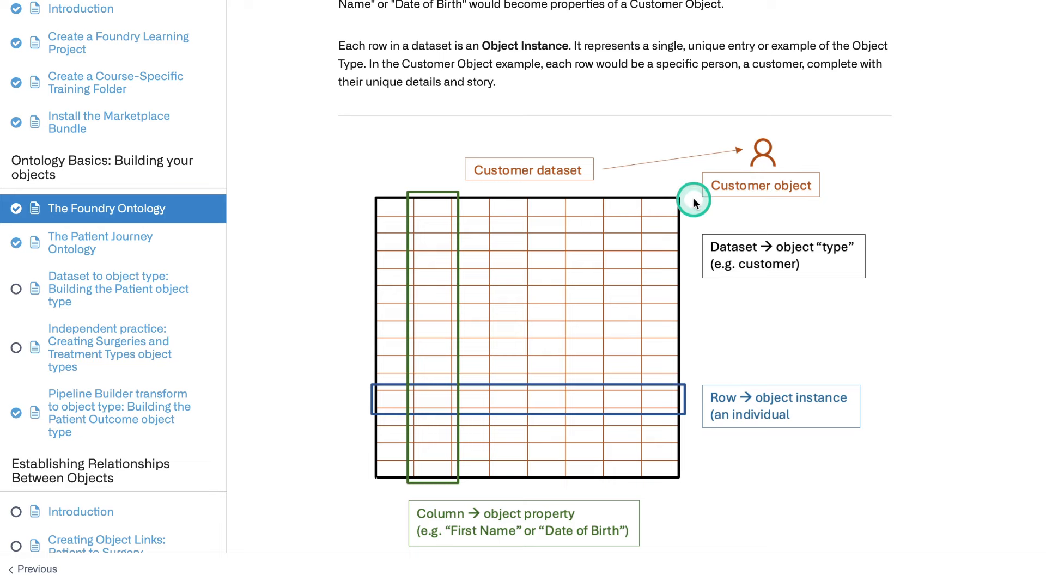
{"action": "scroll", "coordinate": [906, 349], "scroll_direction": "down", "scroll_amount": 1}
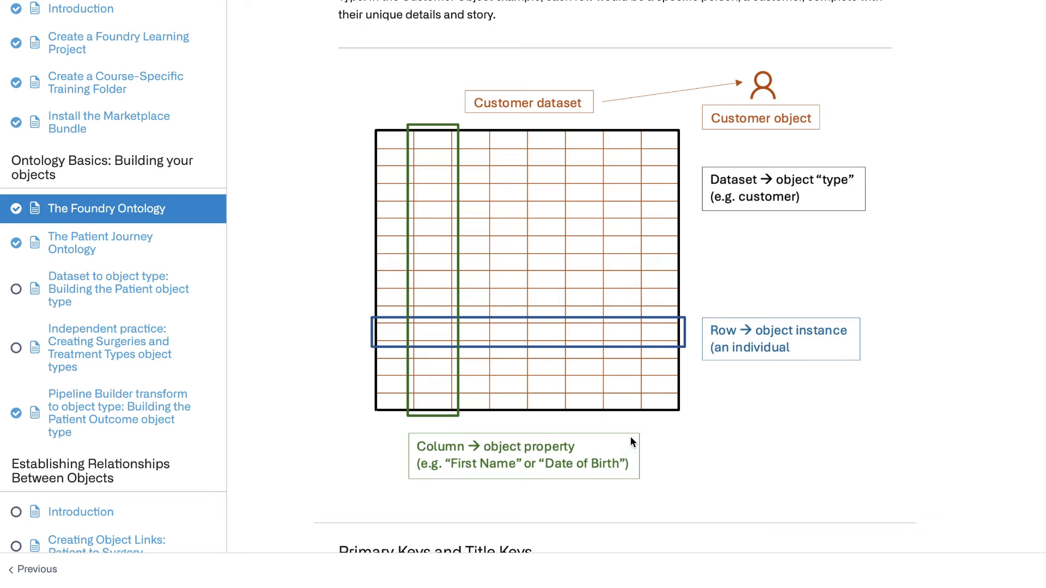
{"action": "scroll", "coordinate": [631, 437], "scroll_direction": "down", "scroll_amount": 6}
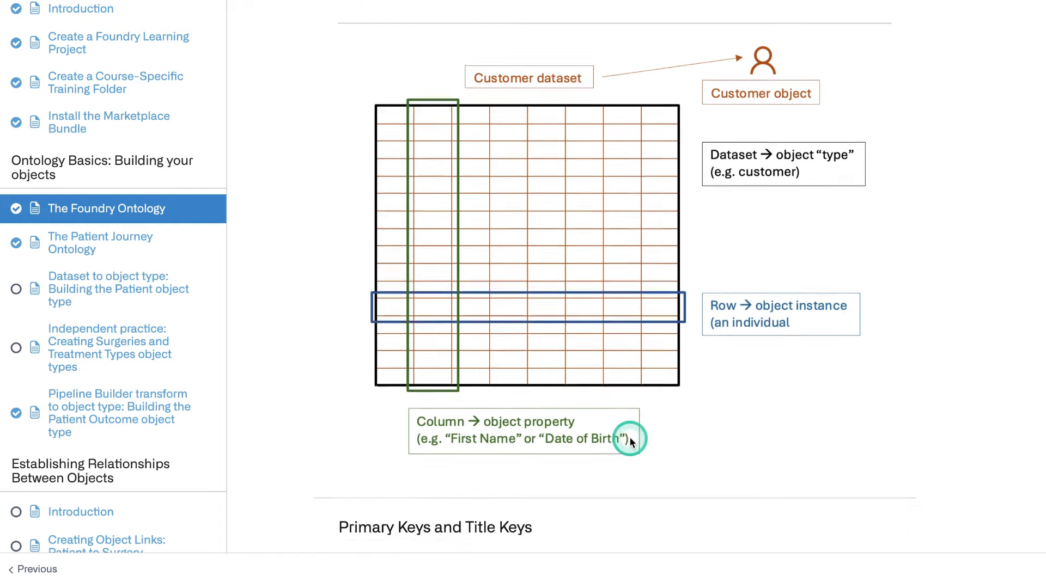
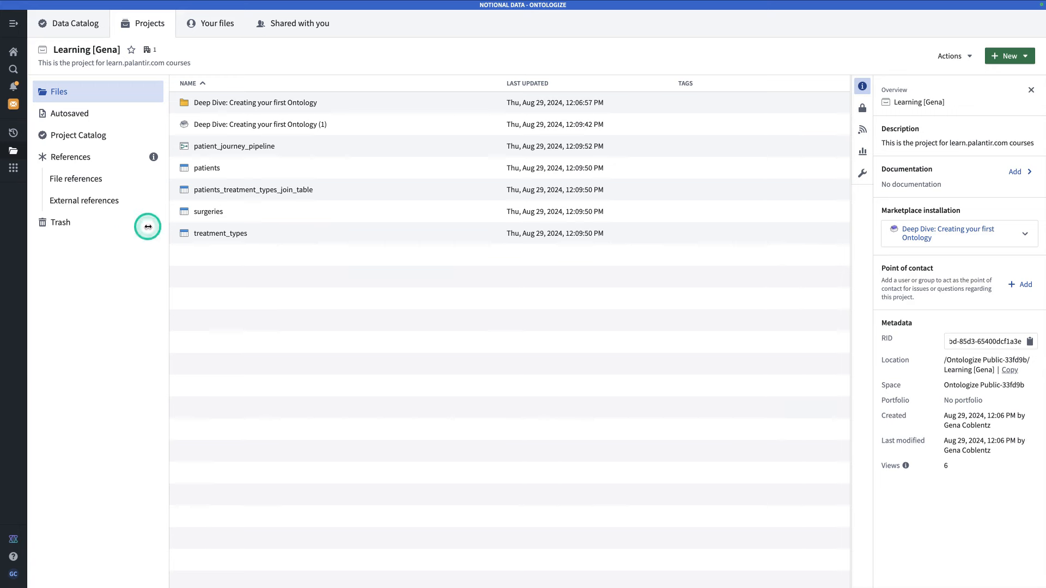
In Foundry, open patient_journey_pipeline and start creating an object type from the patients output dataset
{"action": "left_click", "coordinate": [234, 146]}
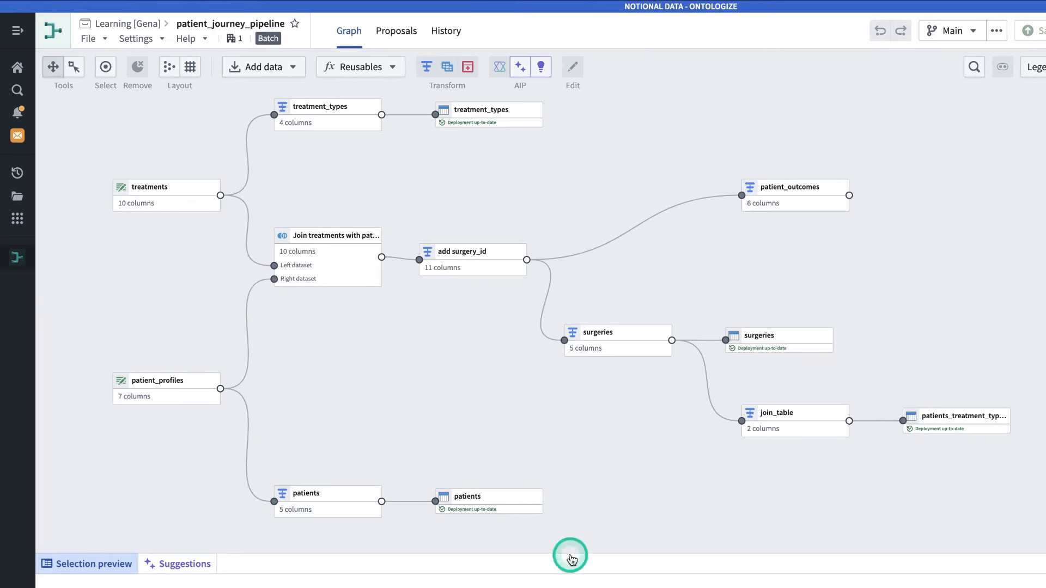
{"action": "right_click", "coordinate": [489, 497]}
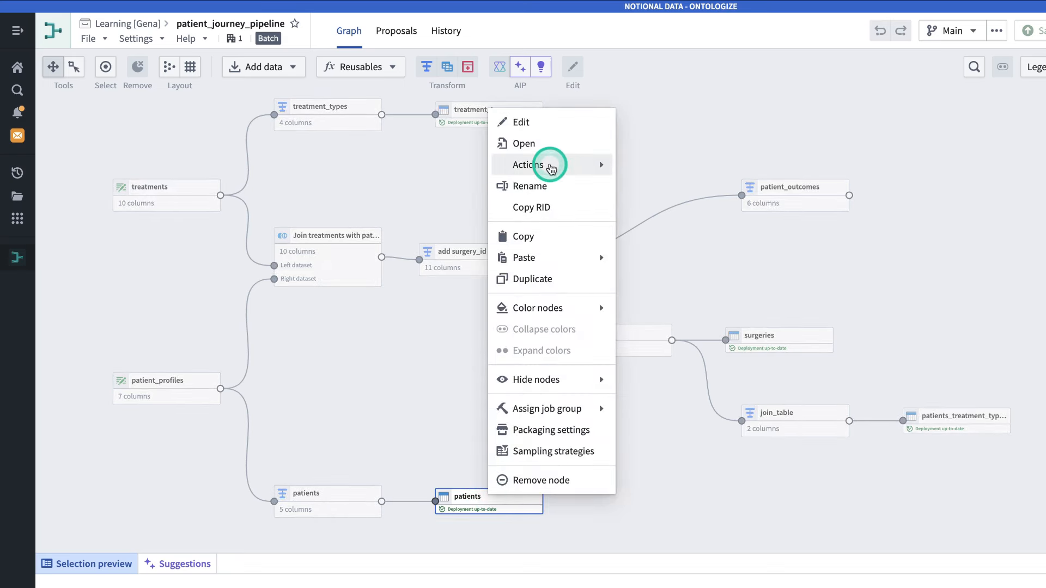
{"action": "mouse_move", "coordinate": [551, 163]}
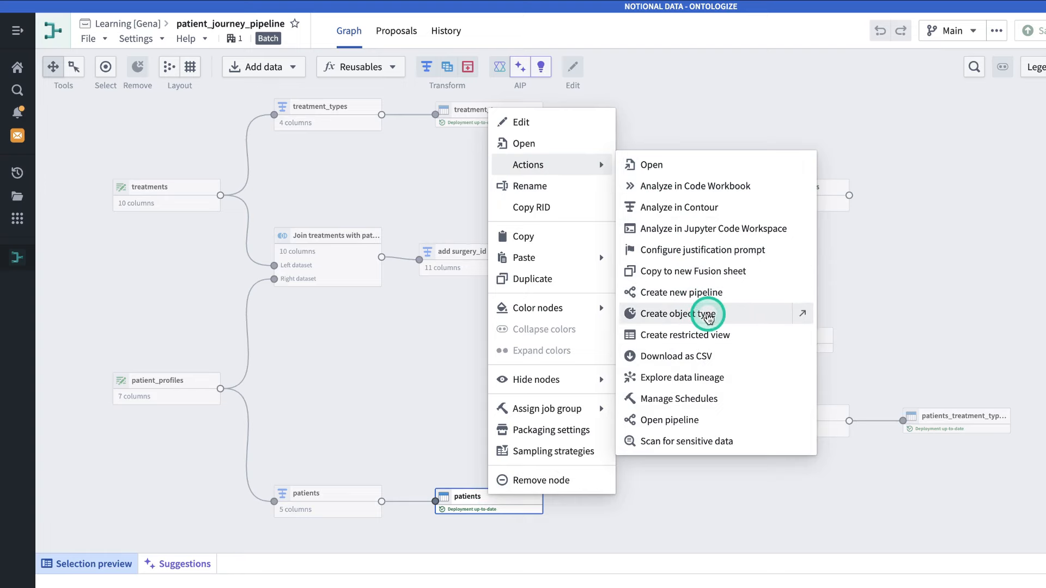
{"action": "left_click", "coordinate": [712, 316]}
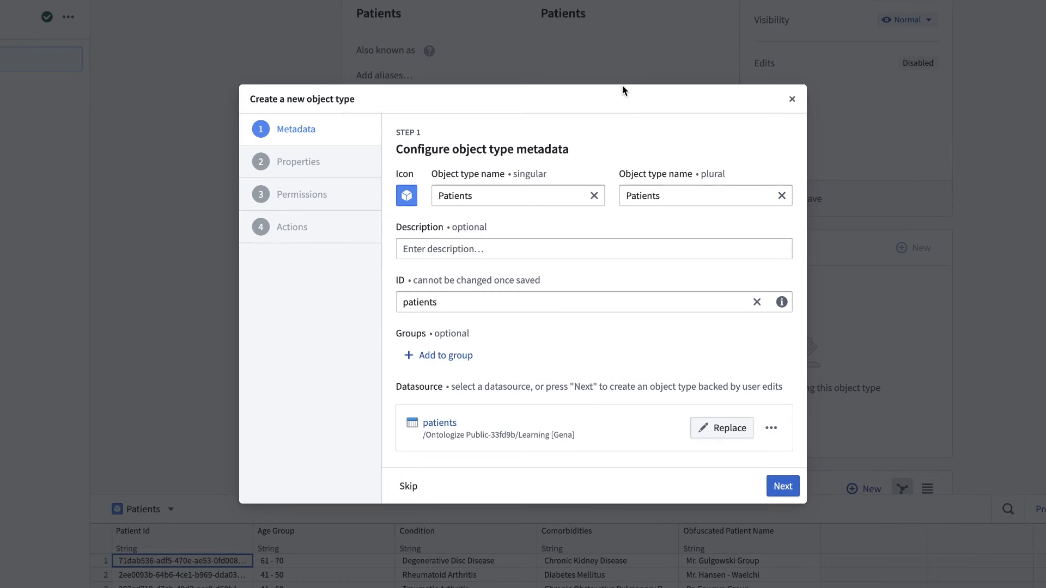
Prefix the Patients object type name with your first name in square brackets and continue to the properties
{"action": "left_click", "coordinate": [436, 195]}
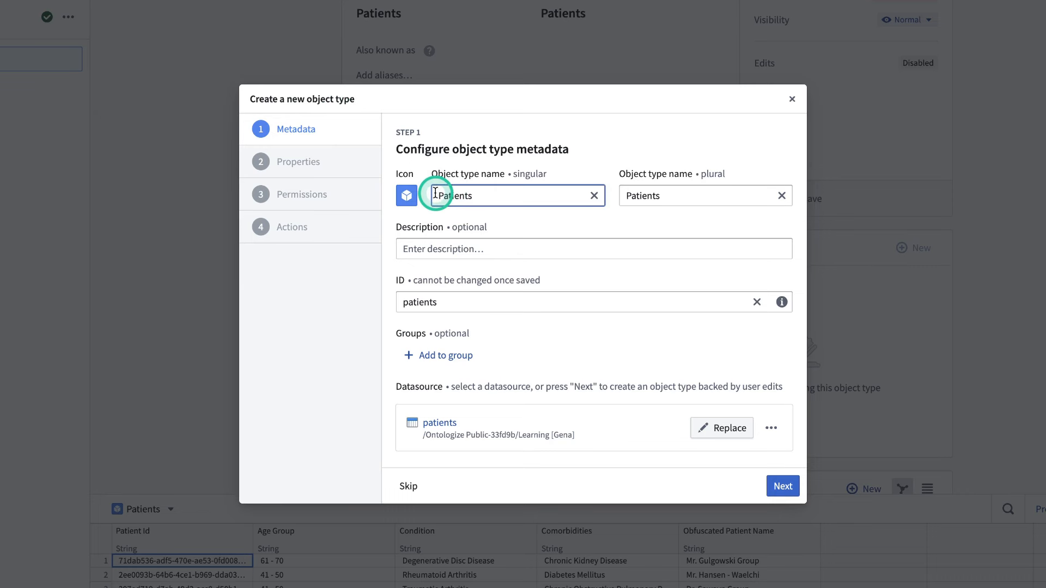
{"action": "type", "text": "["}
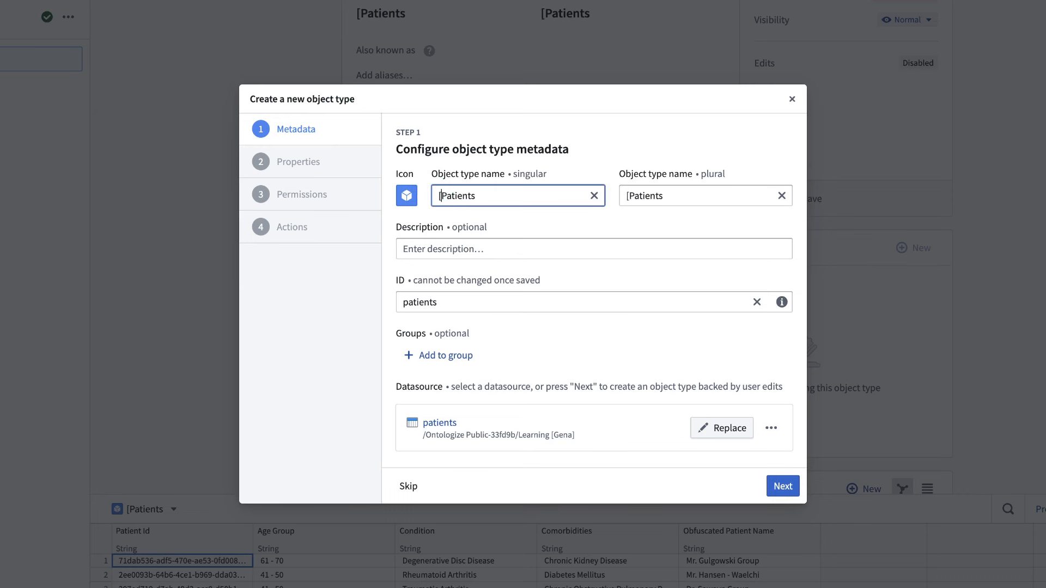
{"action": "type", "text": "Gena]"}
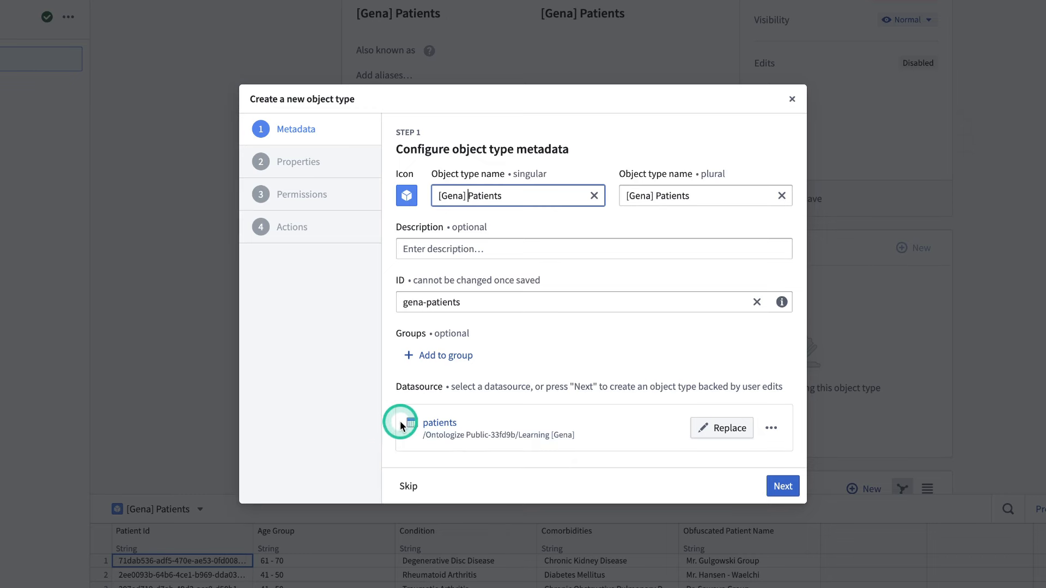
{"action": "left_click", "coordinate": [785, 488]}
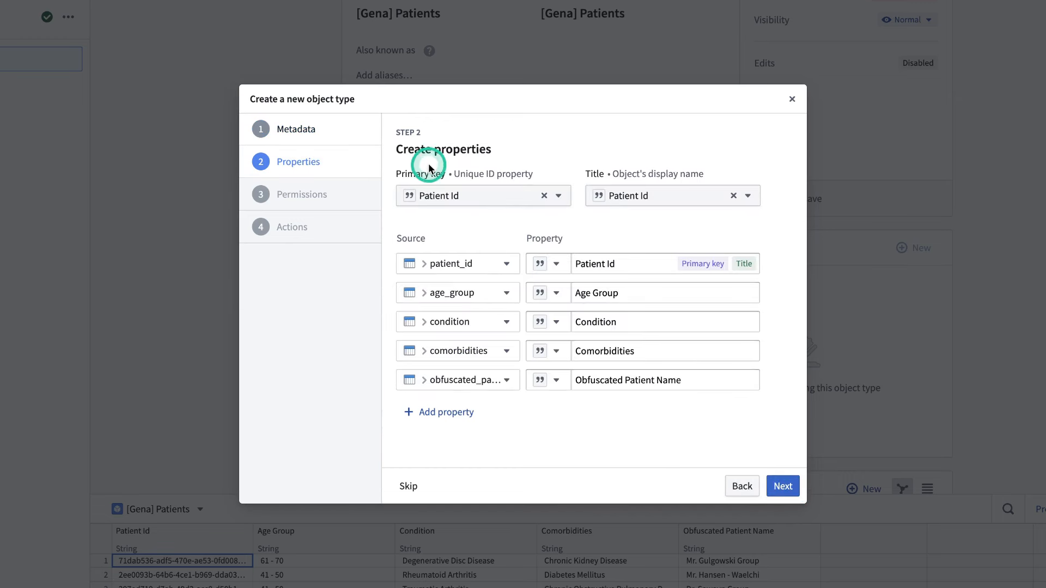
Use Patient Id as the primary key and Obfuscated Patient Name as the title, and continue to the permissions
{"action": "left_click", "coordinate": [490, 196]}
{"action": "left_click", "coordinate": [482, 246]}
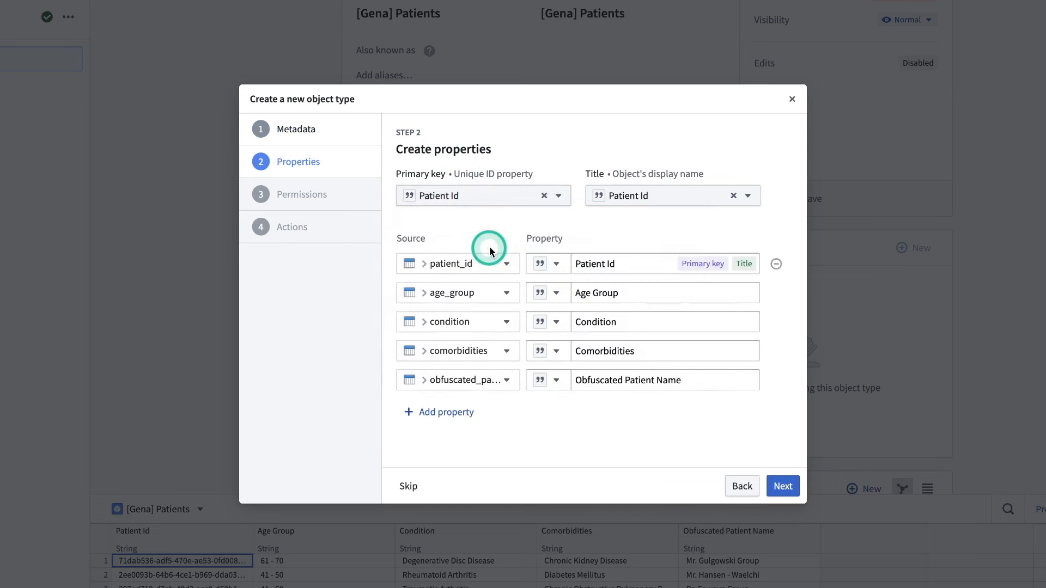
{"action": "left_click", "coordinate": [664, 196]}
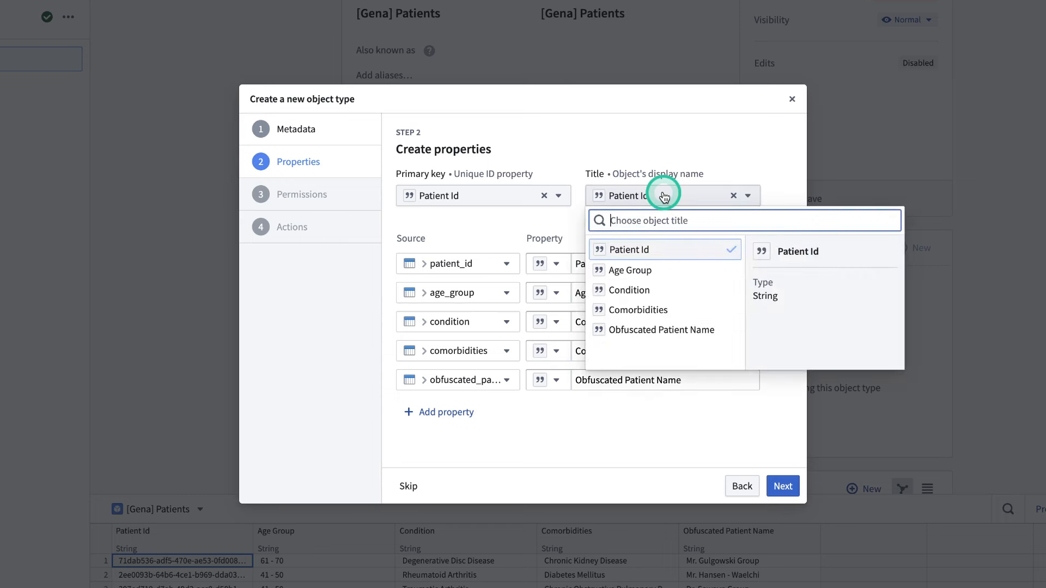
{"action": "left_click", "coordinate": [676, 330]}
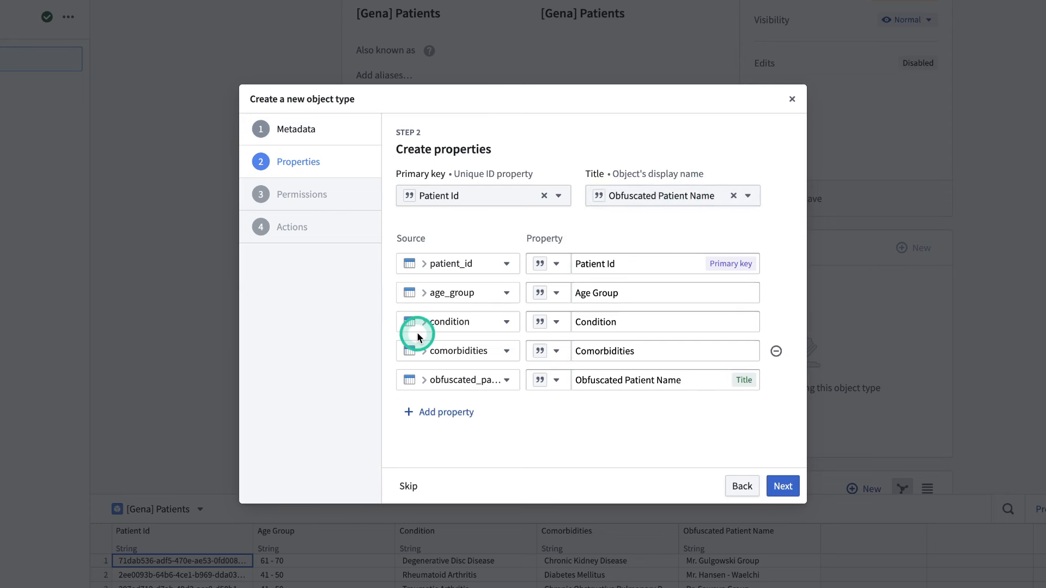
{"action": "left_click", "coordinate": [783, 485]}
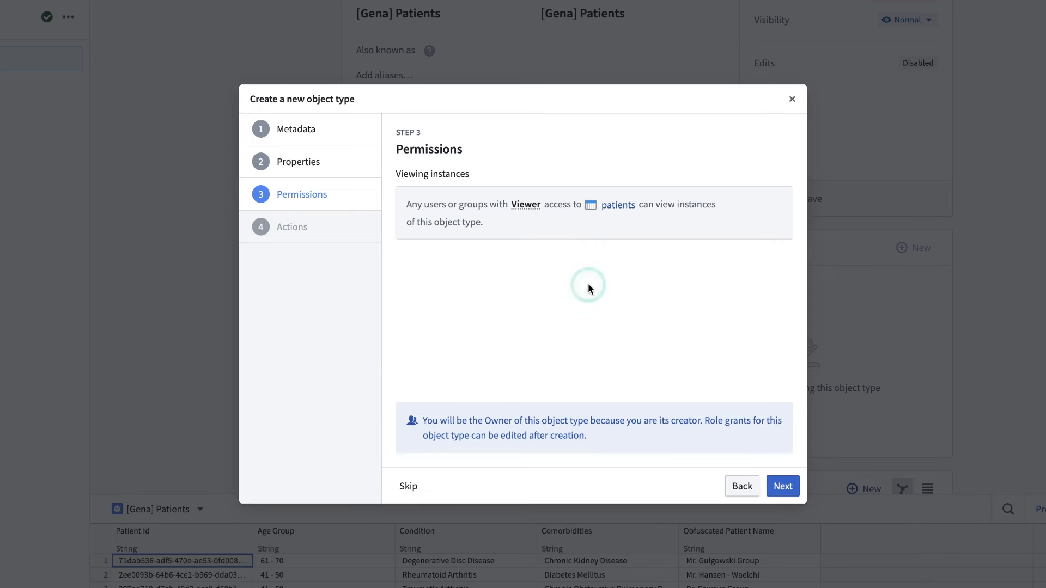
Accept the Patients permissions and include the create, modify and delete action types for the object type
{"action": "left_click", "coordinate": [781, 490]}
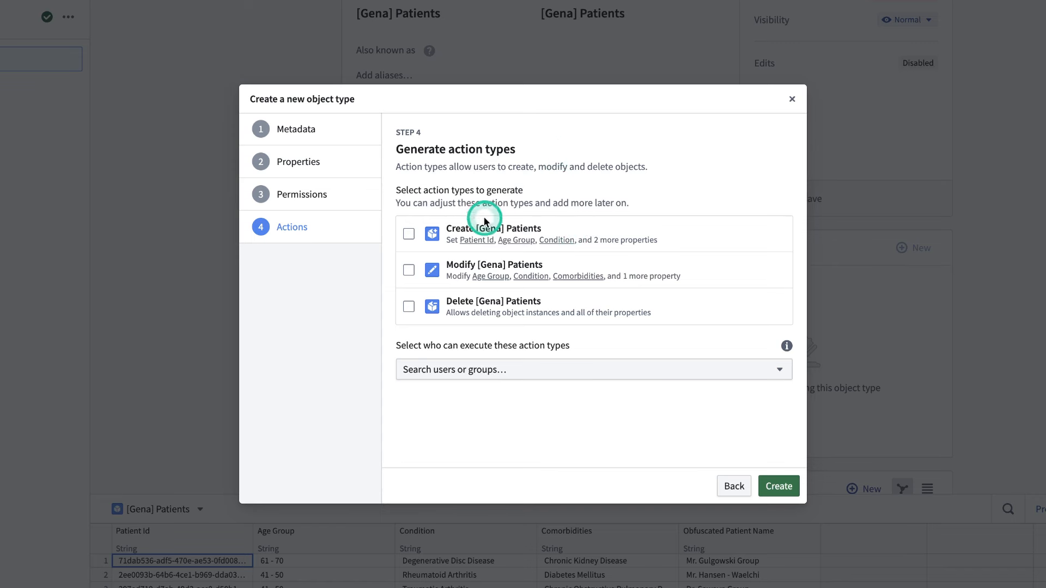
{"action": "left_click", "coordinate": [413, 234]}
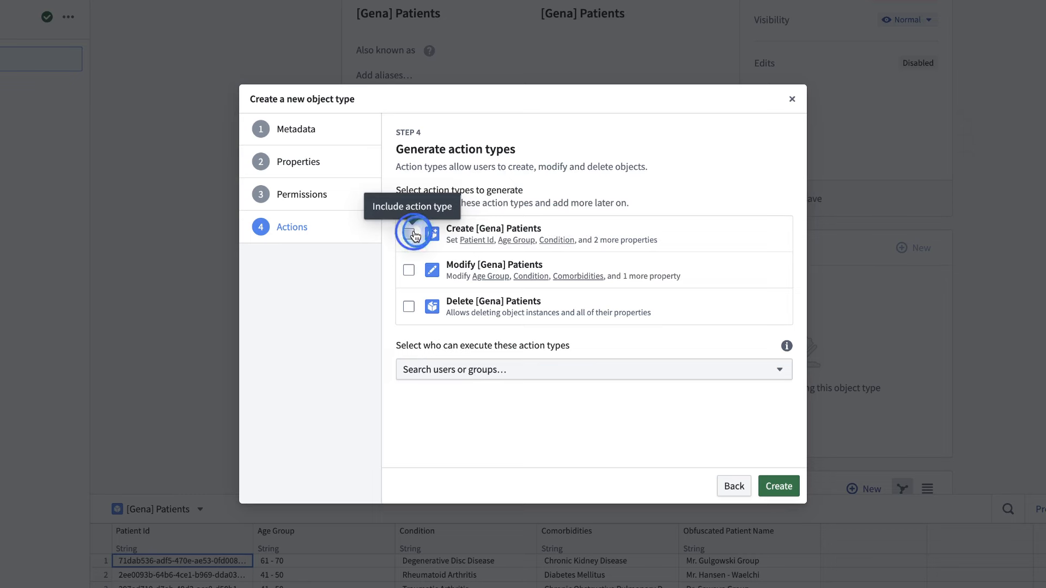
{"action": "left_click", "coordinate": [407, 271]}
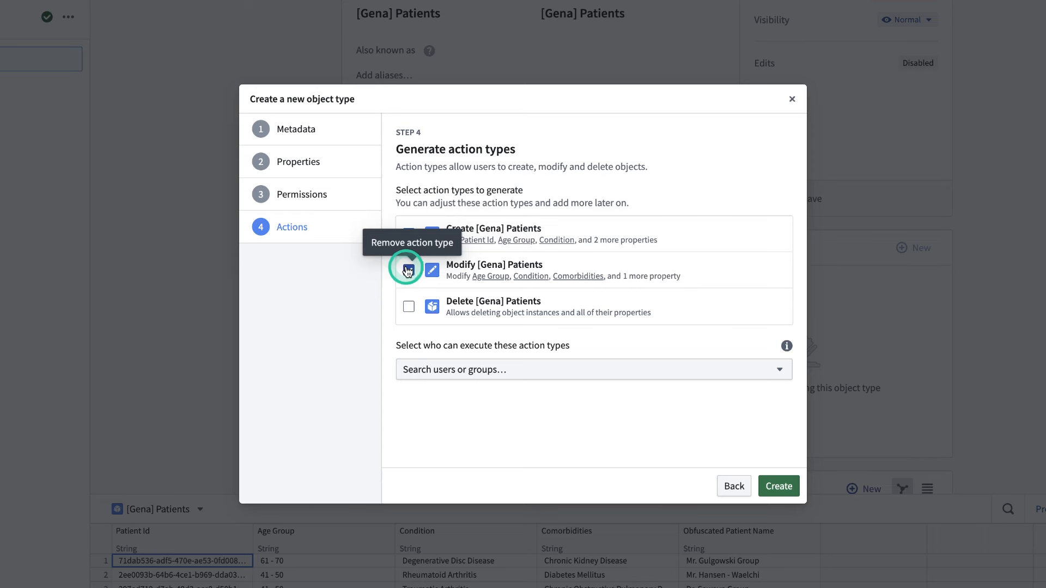
{"action": "left_click", "coordinate": [409, 308]}
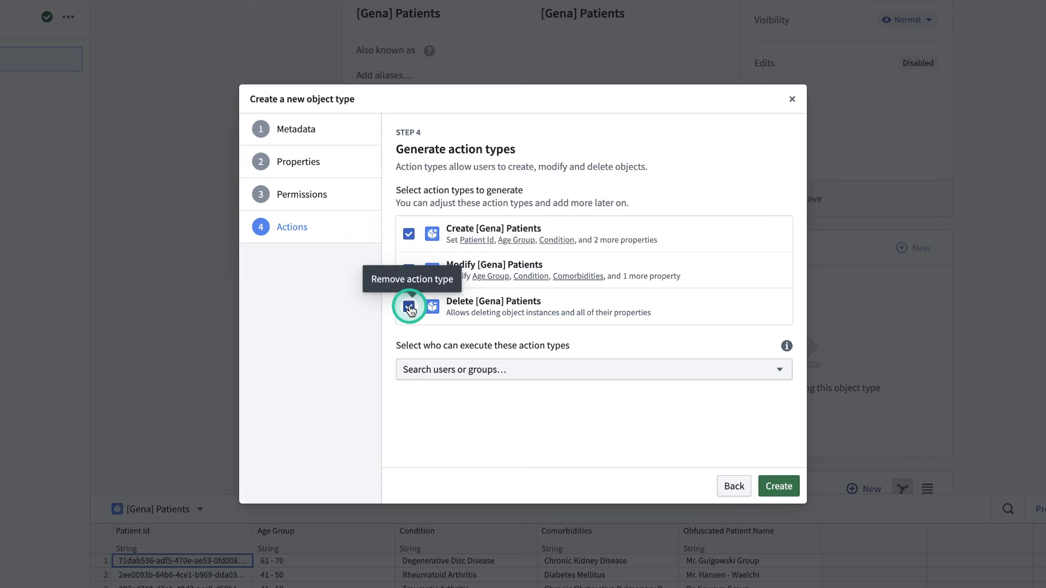
Let your own teaching account execute the Patients action types and create the object type
{"action": "left_click", "coordinate": [631, 378]}
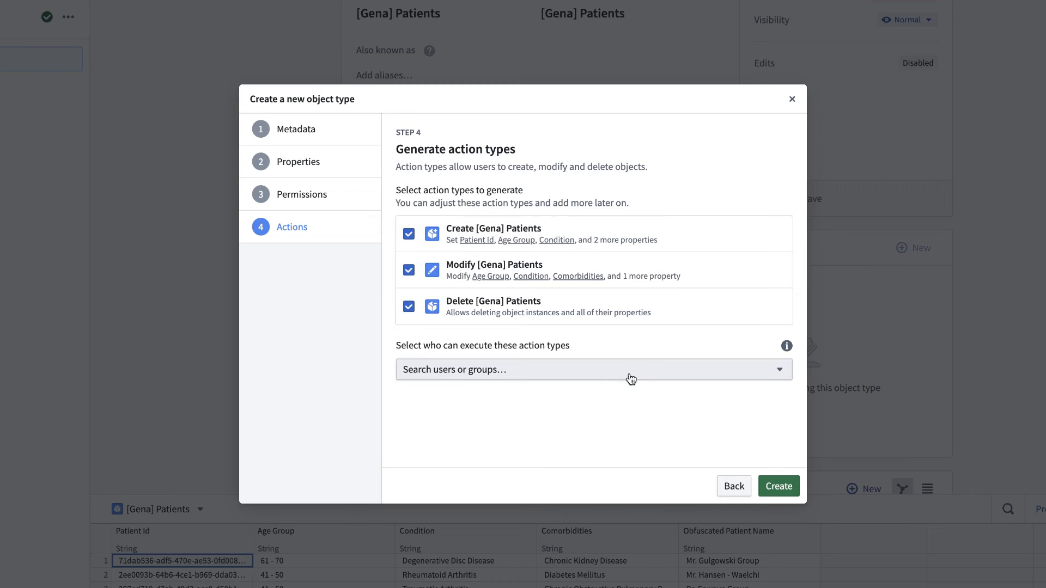
{"action": "left_click", "coordinate": [630, 379]}
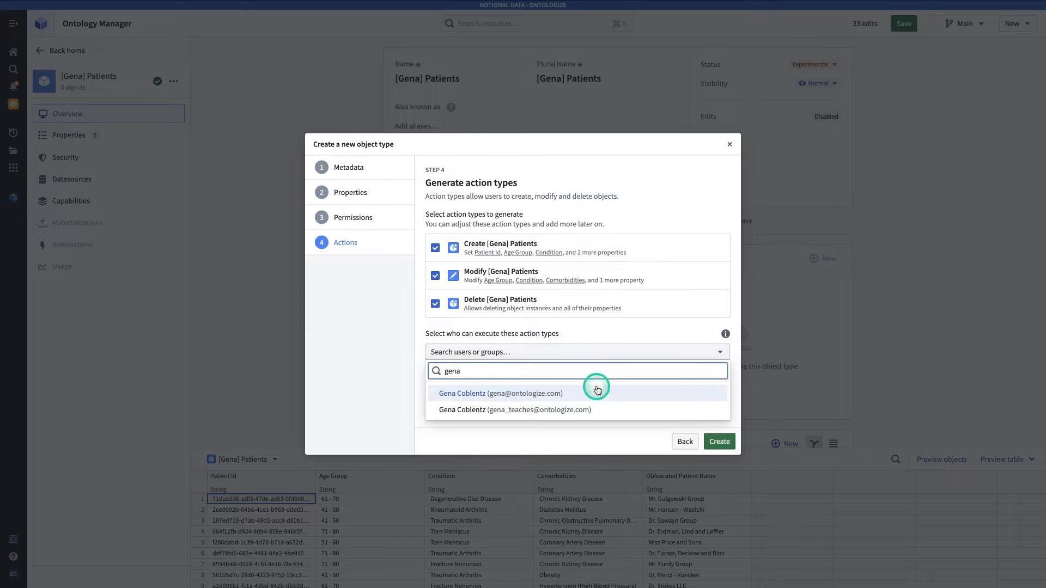
{"action": "left_click", "coordinate": [615, 445]}
{"action": "left_click", "coordinate": [713, 452]}
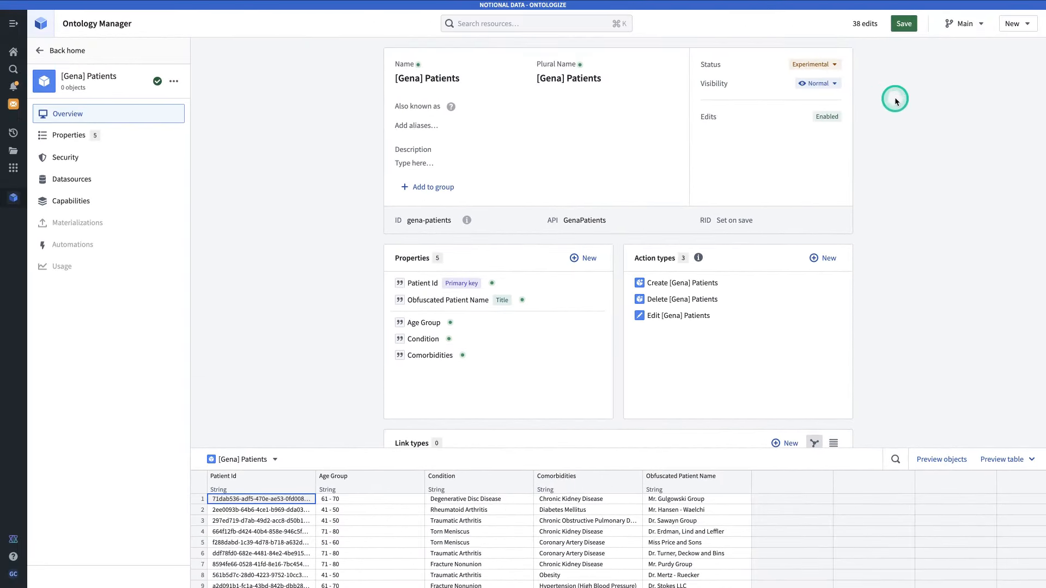
Review the pending Patients edits and save all of them to the Ontology
{"action": "left_click", "coordinate": [905, 25]}
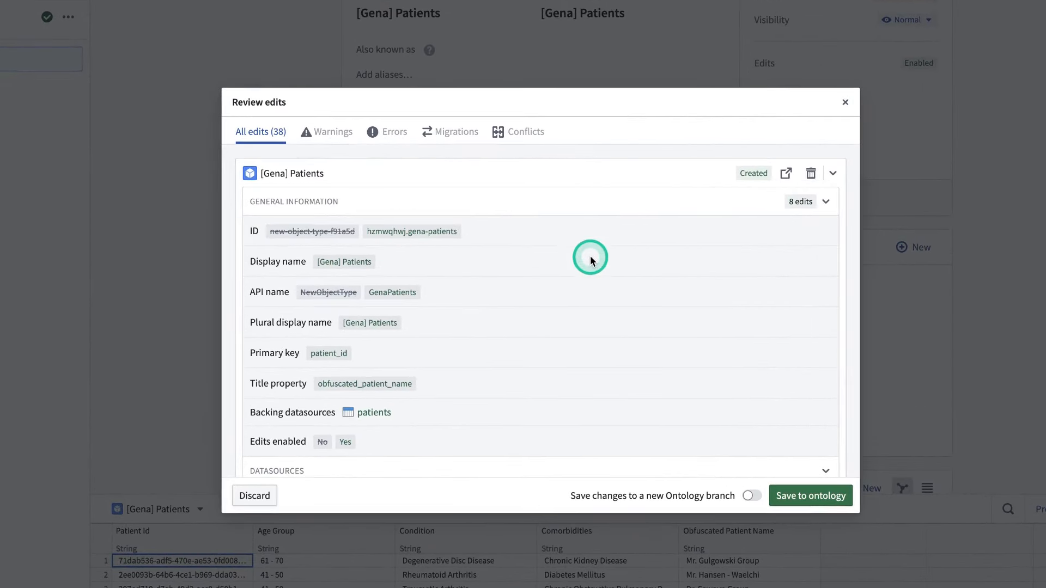
{"action": "scroll", "coordinate": [588, 259], "scroll_direction": "down", "scroll_amount": 5}
{"action": "scroll", "coordinate": [586, 265], "scroll_direction": "down", "scroll_amount": 15}
{"action": "scroll", "coordinate": [585, 259], "scroll_direction": "down", "scroll_amount": 3}
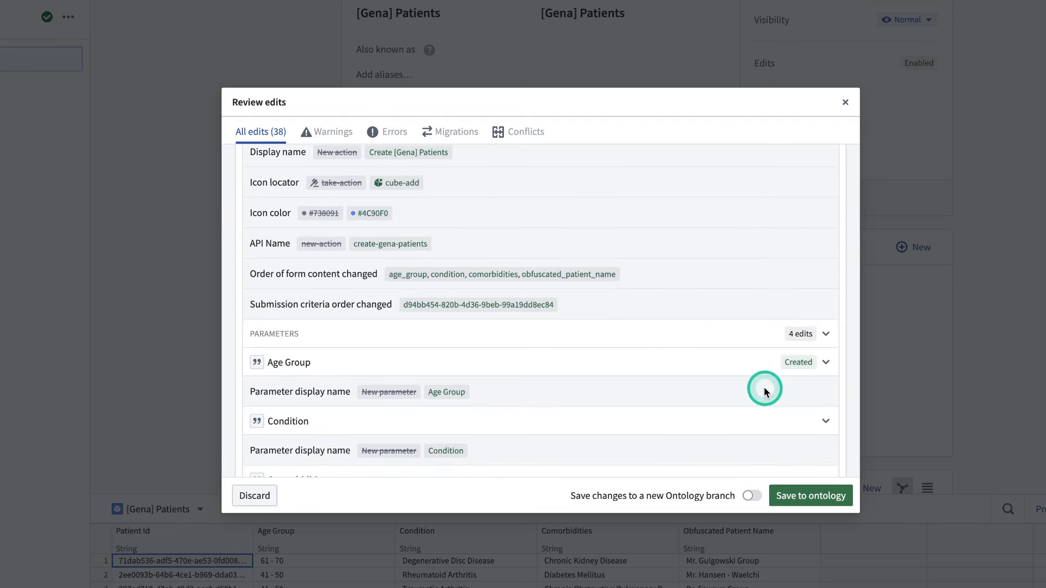
{"action": "left_click", "coordinate": [822, 497]}
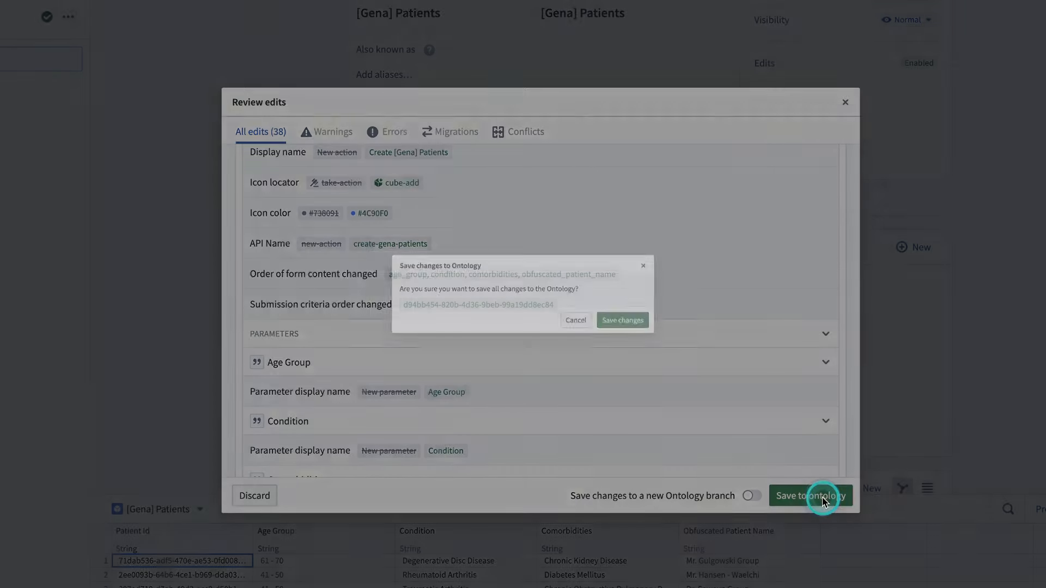
{"action": "left_click", "coordinate": [674, 329]}
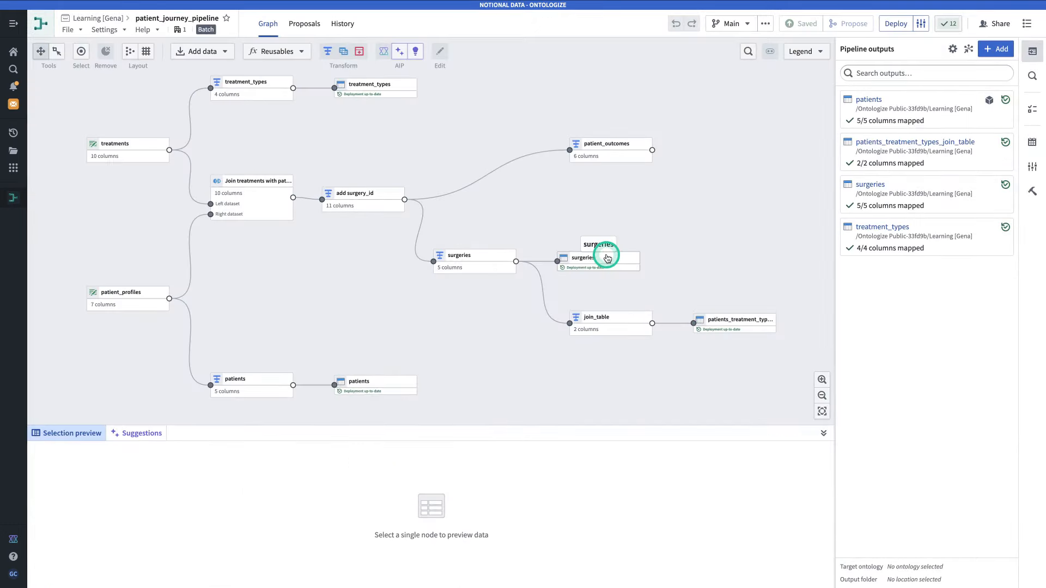
In patient_journey_pipeline, start an object type from the surgeries output dataset and prefix its name with your first name in square brackets
{"action": "right_click", "coordinate": [606, 260]}
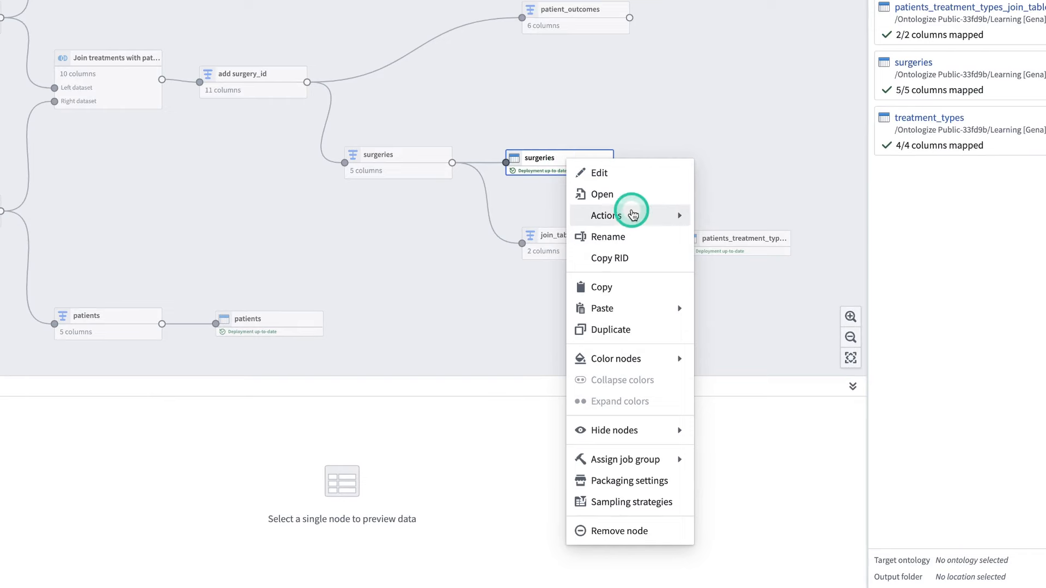
{"action": "mouse_move", "coordinate": [654, 217]}
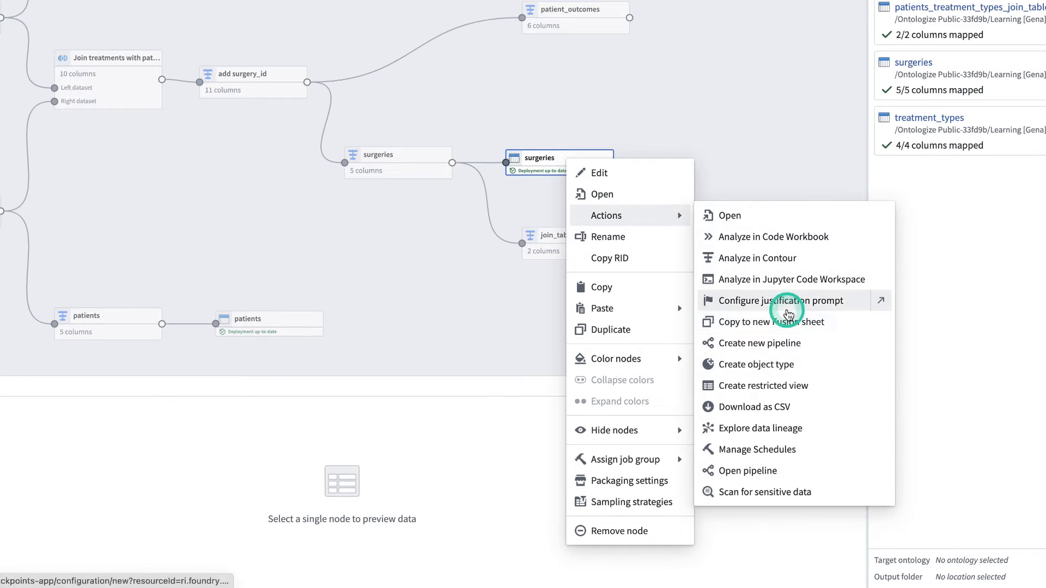
{"action": "left_click", "coordinate": [873, 374]}
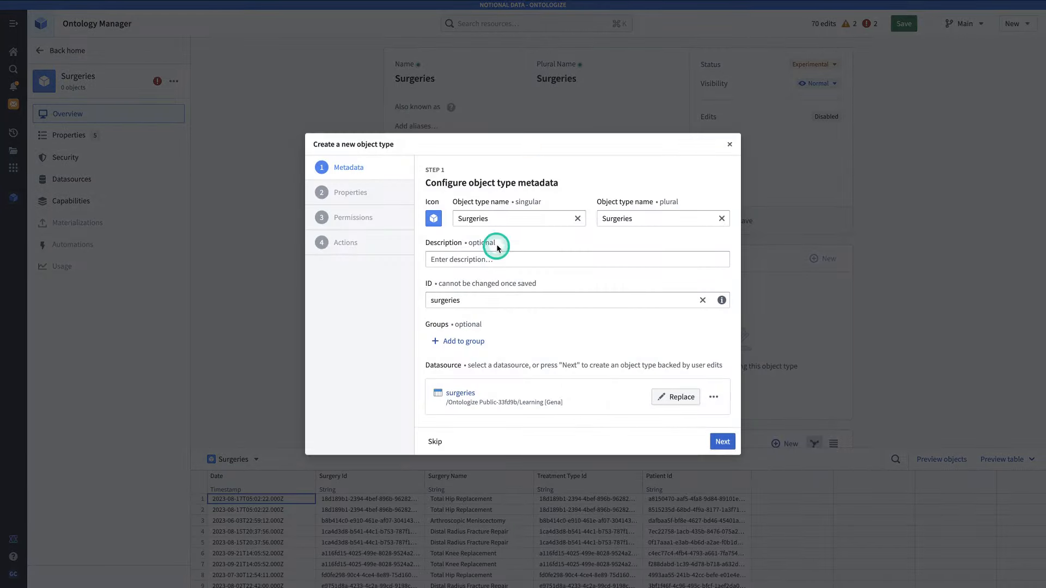
{"action": "left_click", "coordinate": [460, 219]}
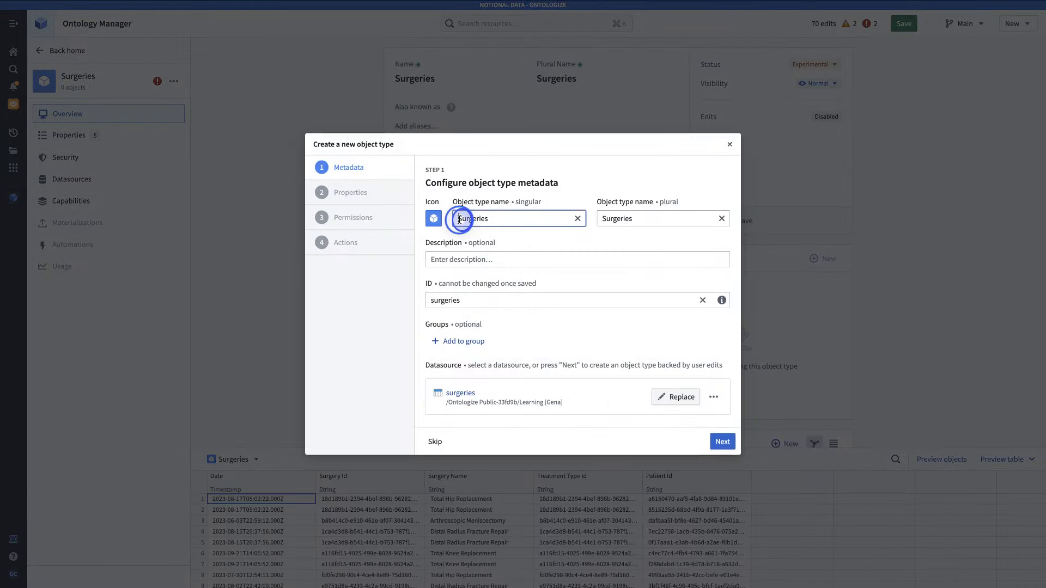
{"action": "type", "text": "[Gena]"}
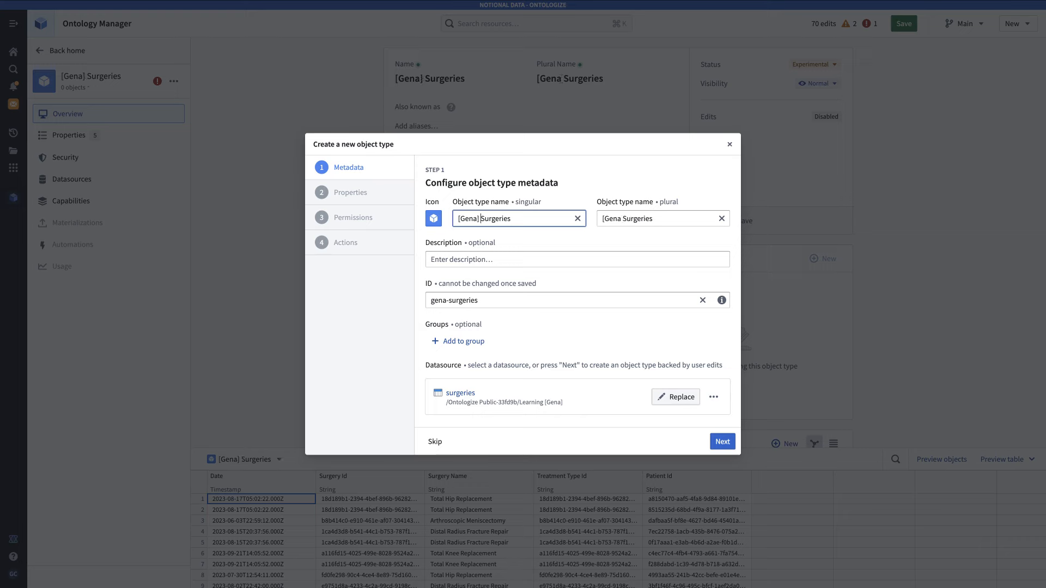
{"action": "left_click", "coordinate": [723, 441]}
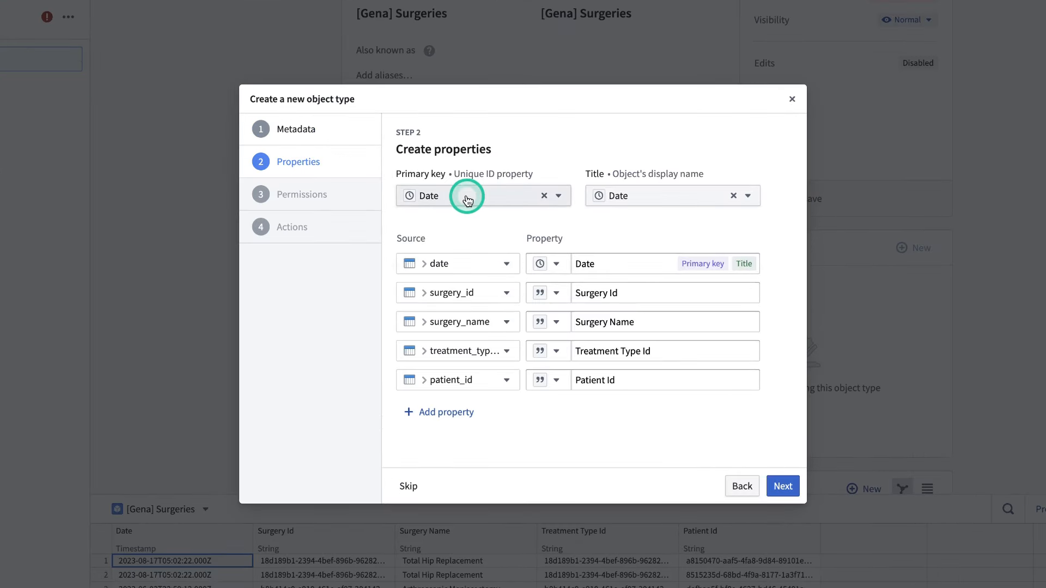
Use Surgery Id as the primary key and Surgery Name as the title, and continue to the permissions
{"action": "left_click", "coordinate": [468, 205]}
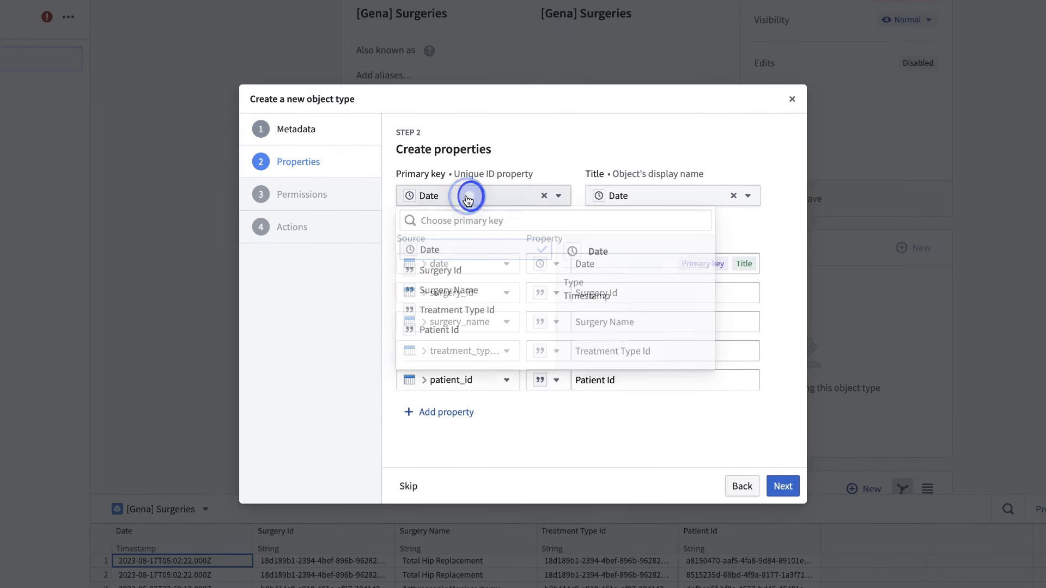
{"action": "left_click", "coordinate": [457, 271]}
{"action": "left_click", "coordinate": [620, 199]}
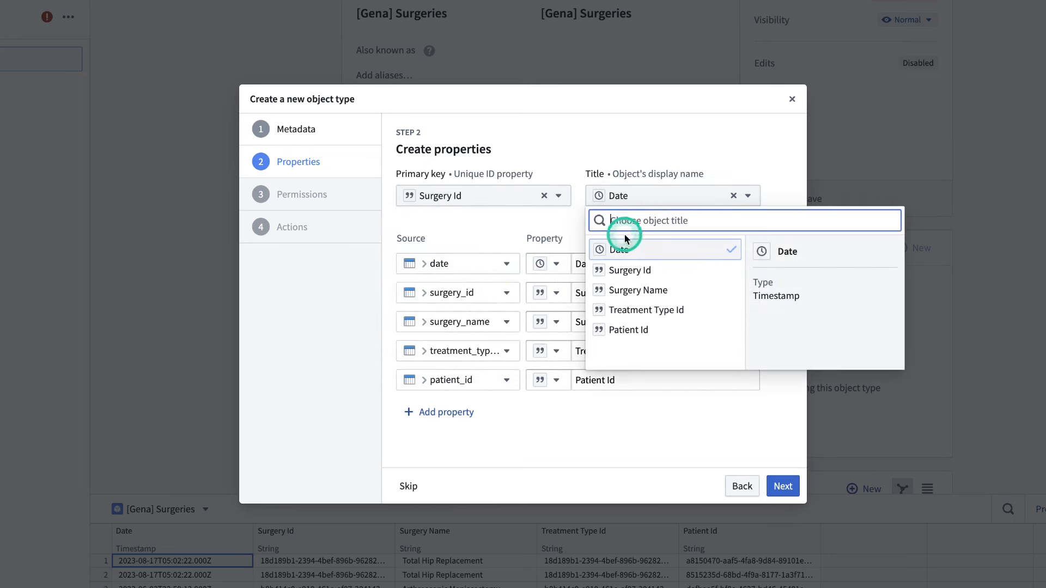
{"action": "left_click", "coordinate": [643, 291]}
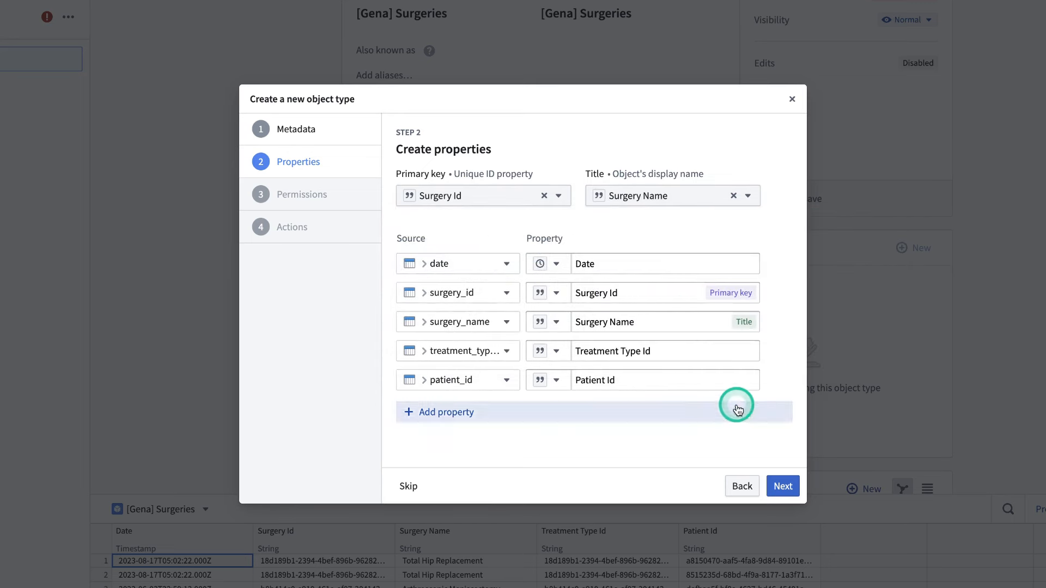
{"action": "left_click", "coordinate": [783, 486]}
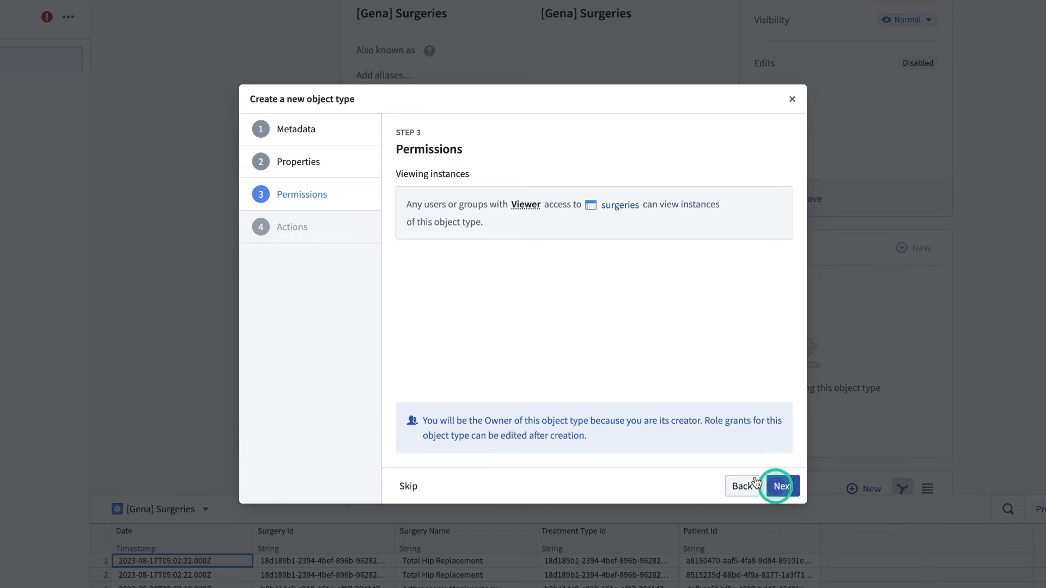
{"action": "left_click", "coordinate": [445, 263]}
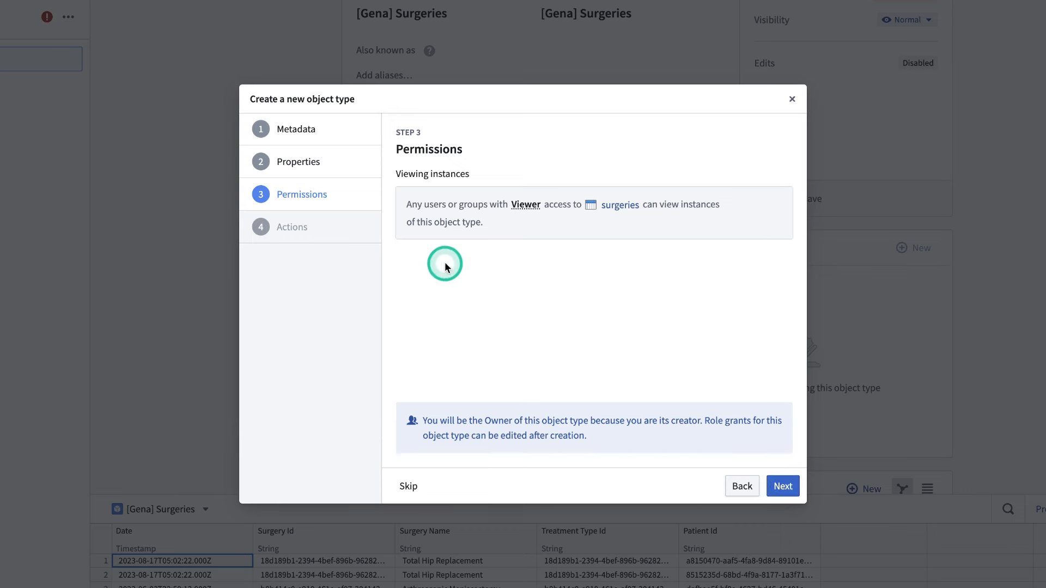
Accept the Surgeries permissions and include the create, modify and delete action types for the object type
{"action": "left_click", "coordinate": [785, 485]}
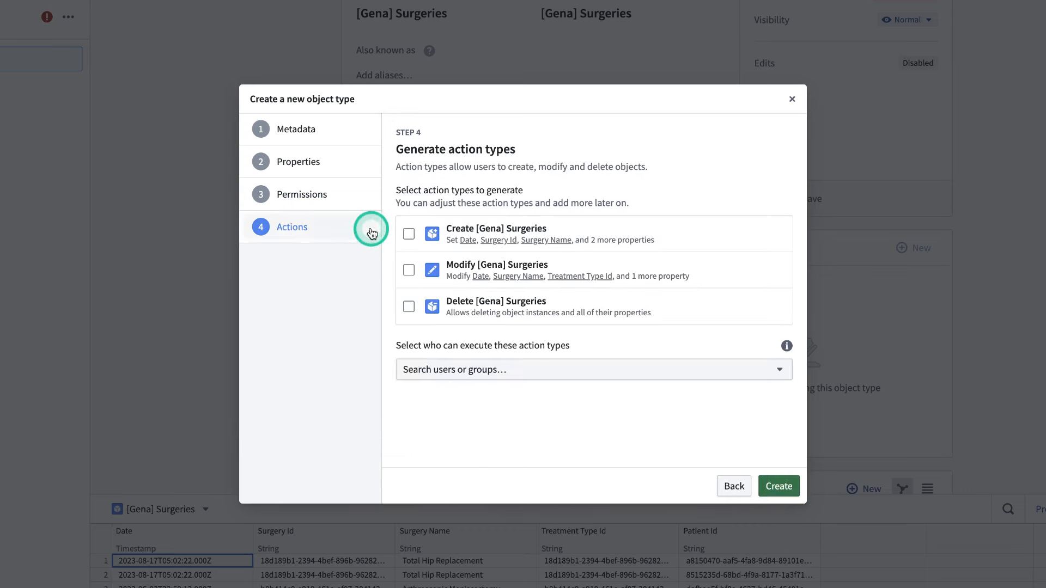
{"action": "left_click", "coordinate": [409, 234]}
{"action": "left_click", "coordinate": [409, 270]}
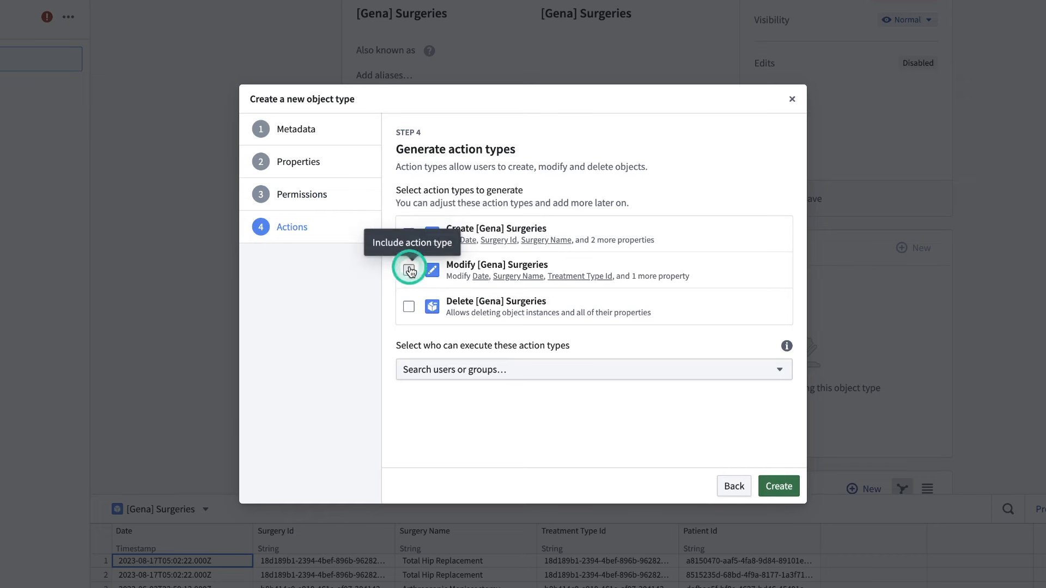
{"action": "left_click", "coordinate": [409, 305]}
Let your own teaching account execute the Surgeries action types and create the object type
{"action": "left_click", "coordinate": [454, 370]}
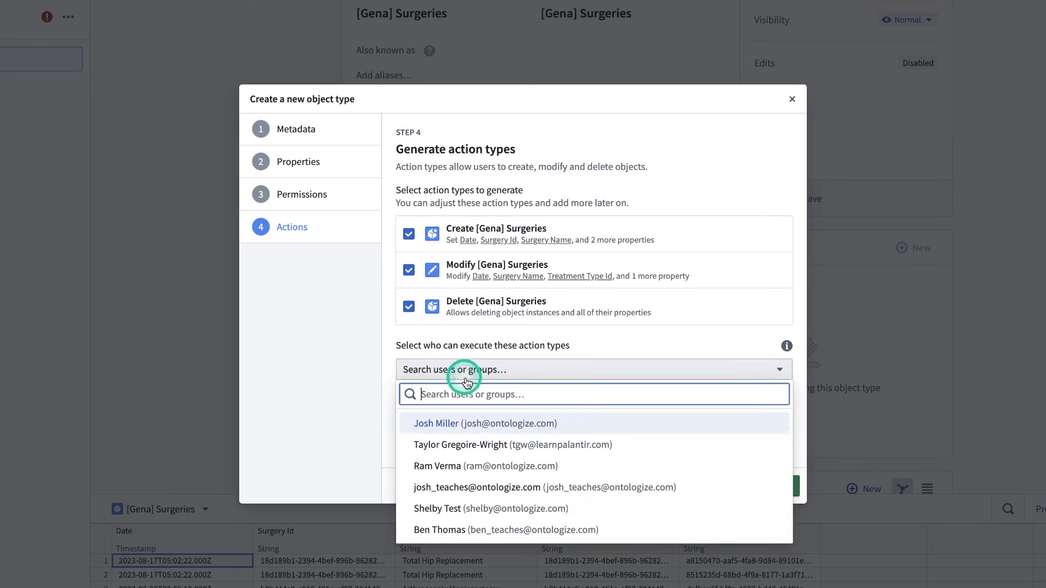
{"action": "type", "text": "gena"}
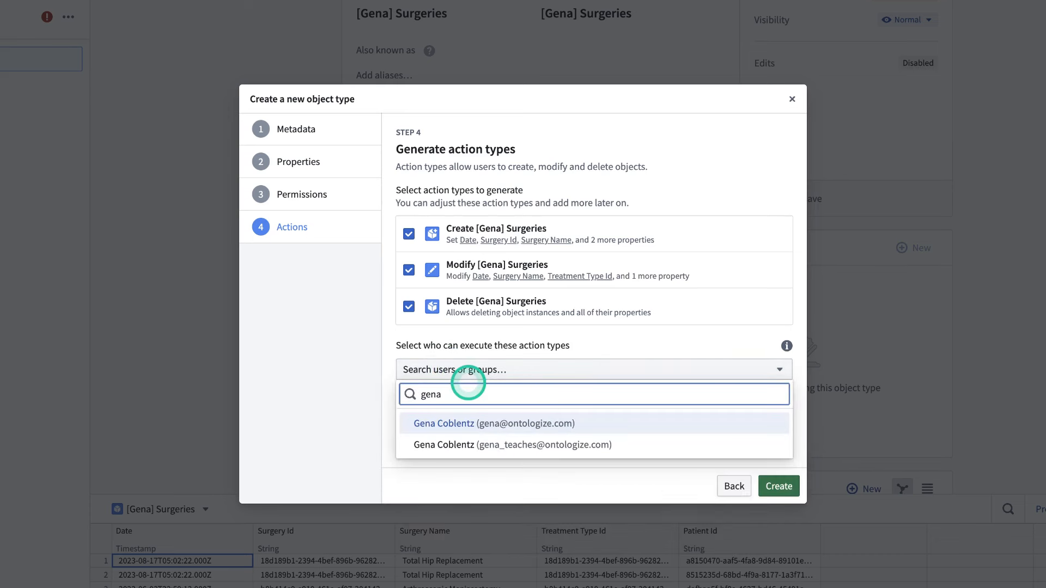
{"action": "left_click", "coordinate": [563, 455]}
{"action": "left_click", "coordinate": [781, 486]}
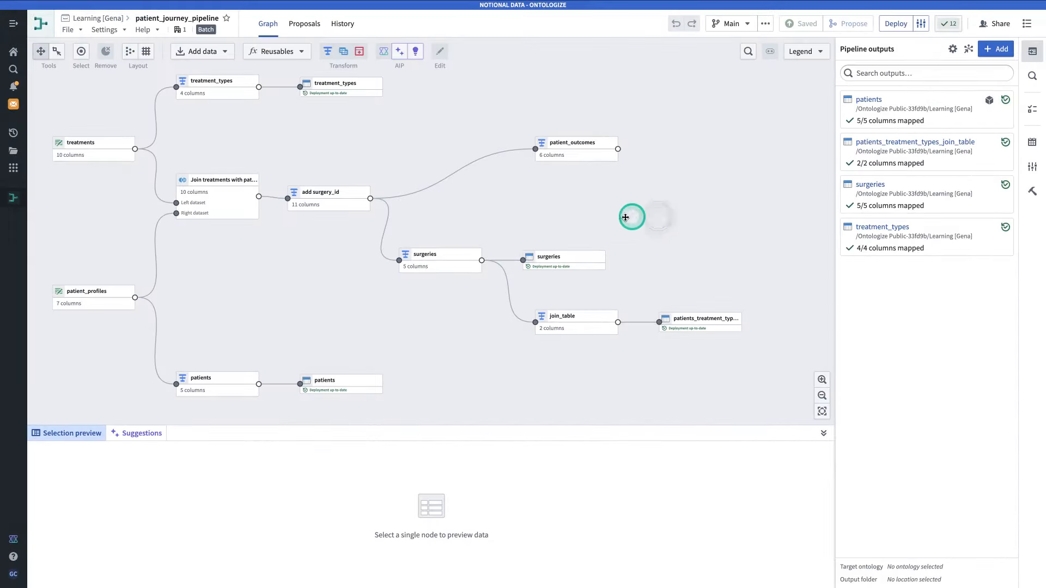
In patient_journey_pipeline, start an object type from the treatment_types output dataset and prefix its name with your first name in square brackets
{"action": "left_click_drag", "start_coordinate": [616, 192], "coordinate": [625, 235]}
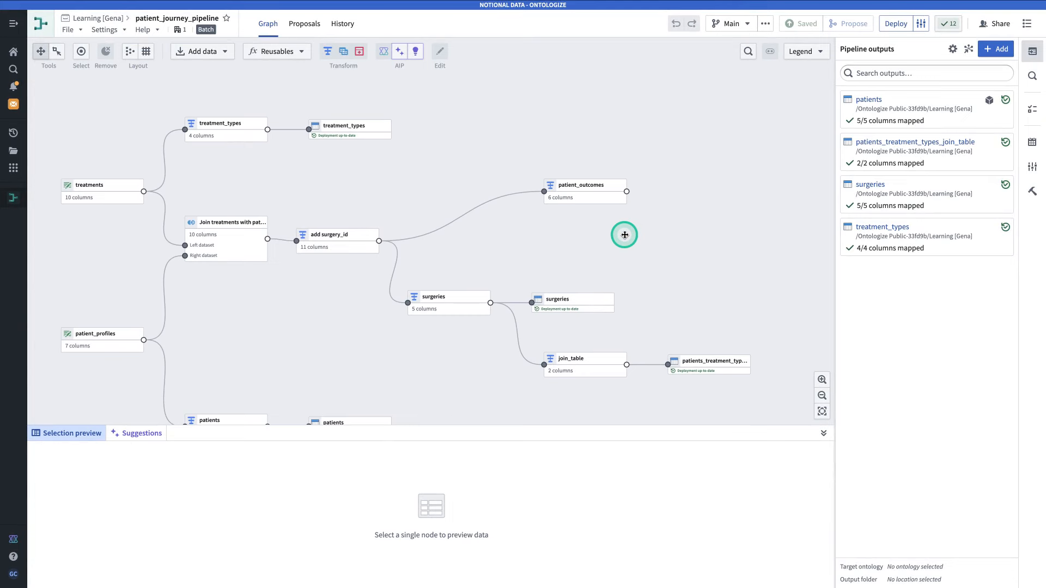
{"action": "right_click", "coordinate": [335, 130]}
{"action": "mouse_move", "coordinate": [384, 171]}
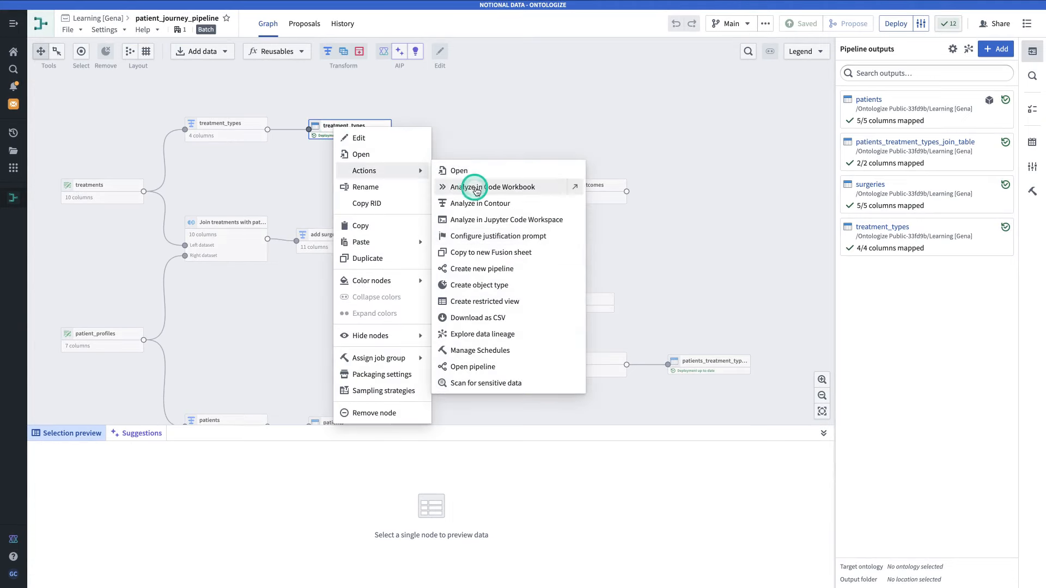
{"action": "left_click", "coordinate": [579, 284]}
{"action": "left_click", "coordinate": [467, 218]}
{"action": "type", "text": "[Gena] Treatment Types"}
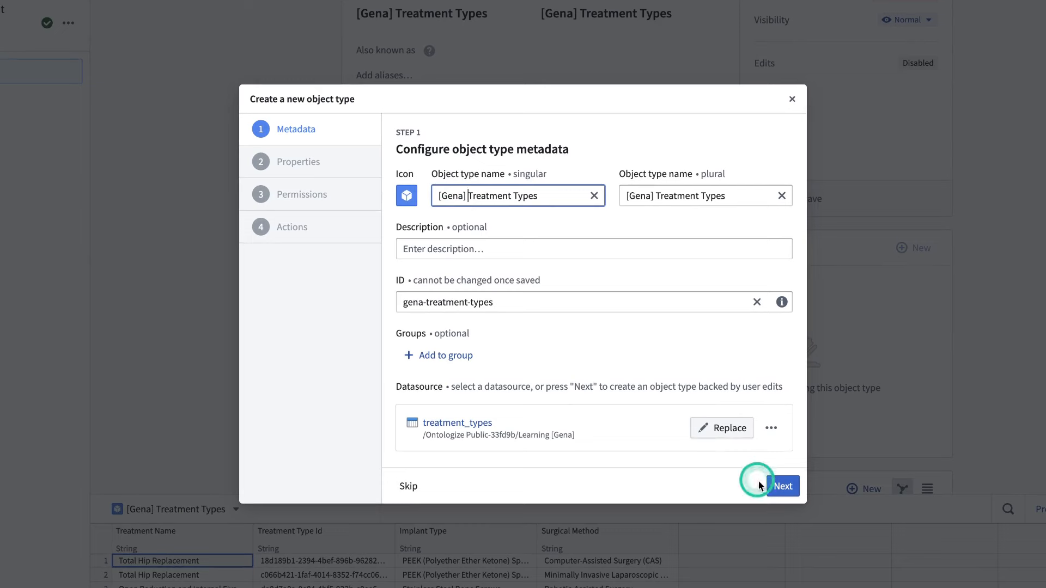
{"action": "left_click", "coordinate": [759, 484]}
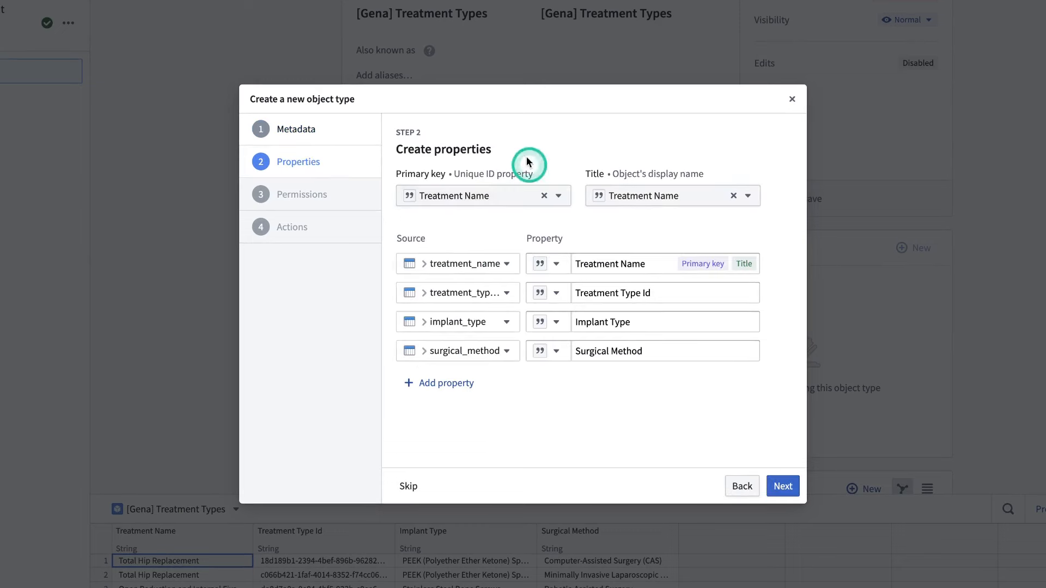
Use Treatment Type Id as the primary key, keep Treatment Name as the title, and continue past the permissions to the action types
{"action": "left_click", "coordinate": [486, 195]}
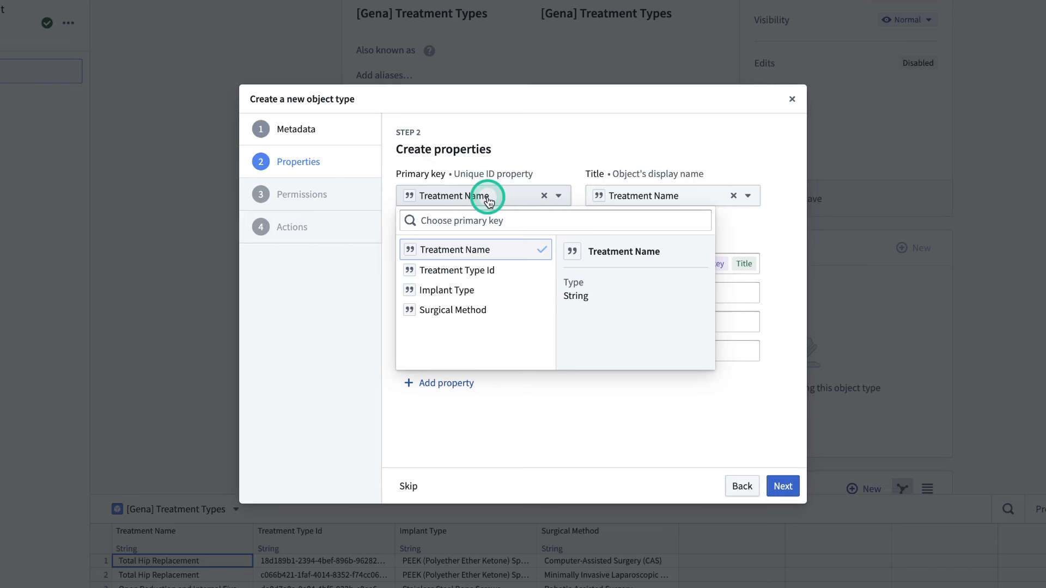
{"action": "left_click", "coordinate": [497, 272]}
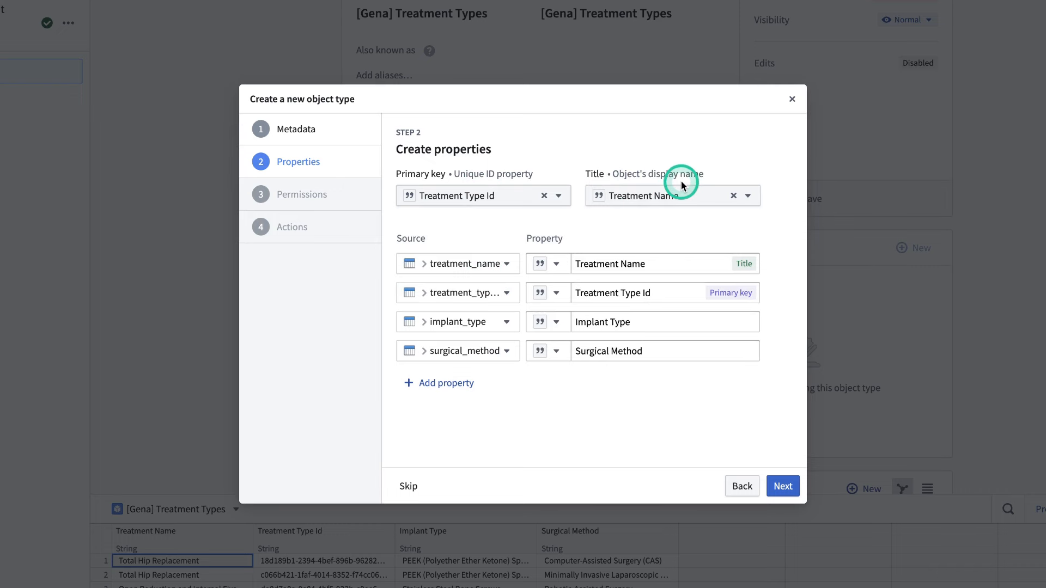
{"action": "left_click", "coordinate": [782, 484]}
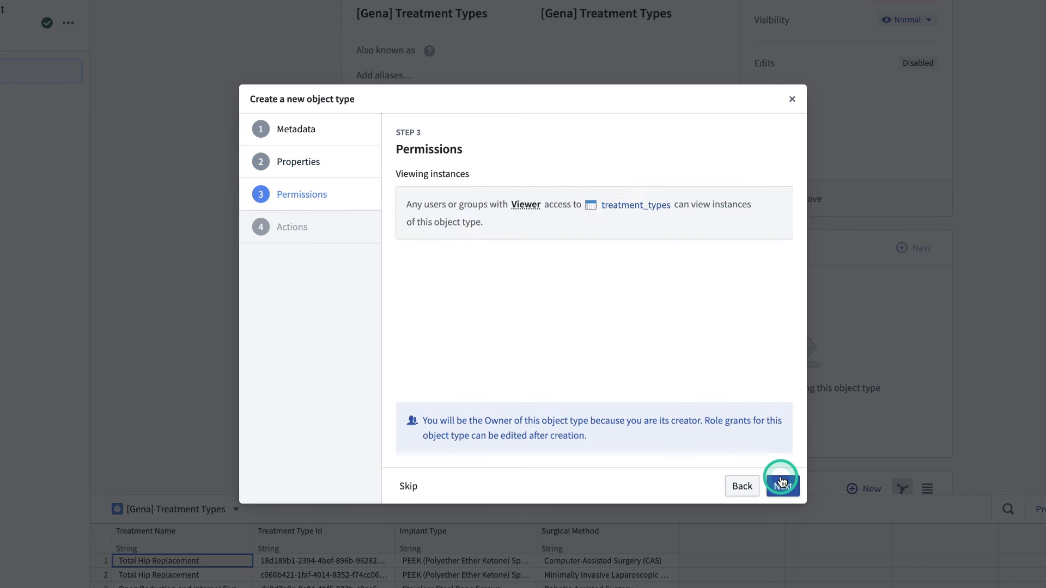
{"action": "left_click", "coordinate": [782, 486]}
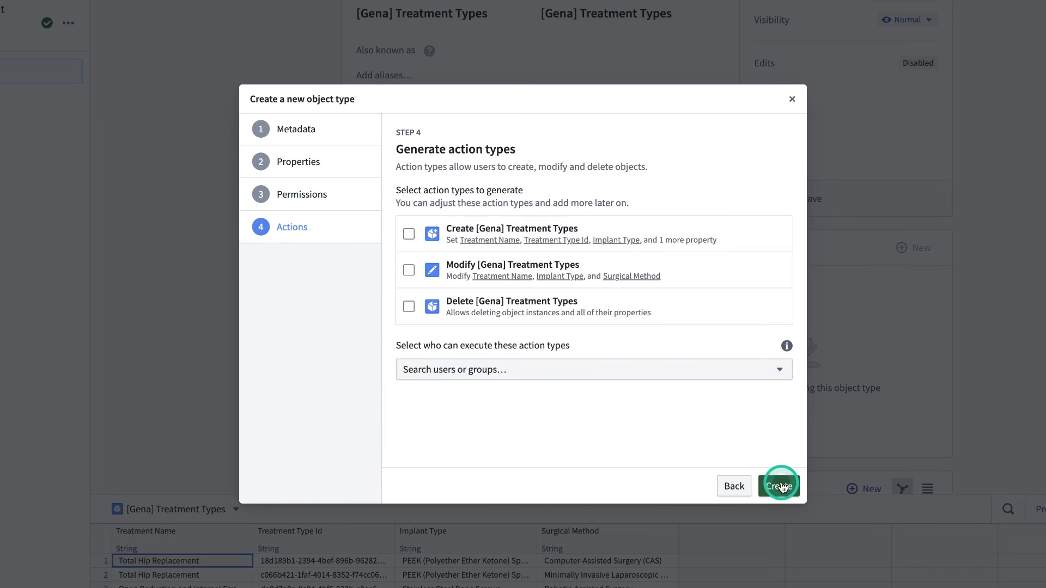
Generate the create, modify and delete action types for Treatment Types, let your own teaching account execute them, and create the object type
{"action": "left_click", "coordinate": [410, 235]}
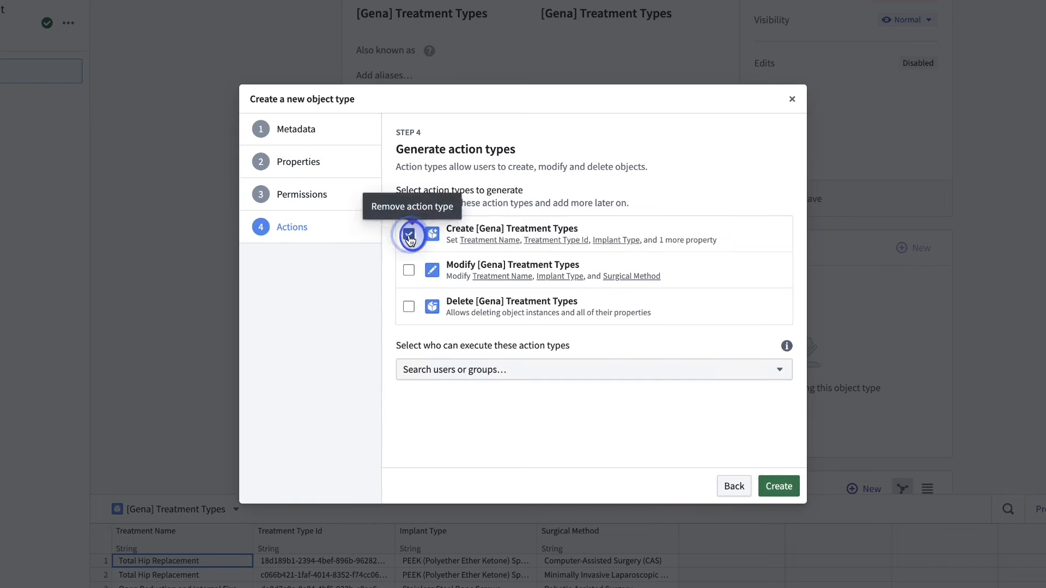
{"action": "left_click", "coordinate": [409, 270]}
{"action": "left_click", "coordinate": [409, 306]}
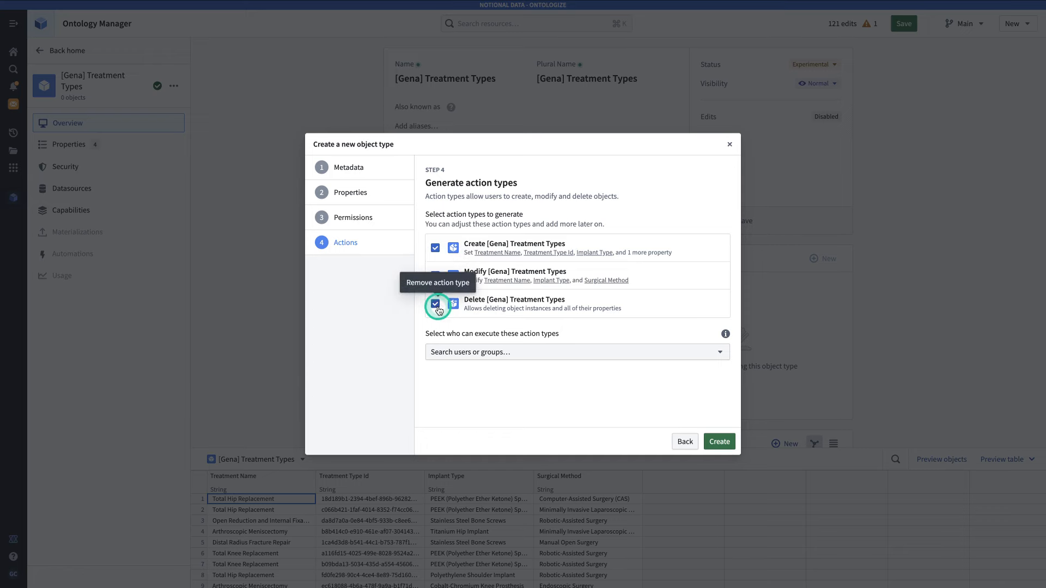
{"action": "left_click", "coordinate": [473, 352]}
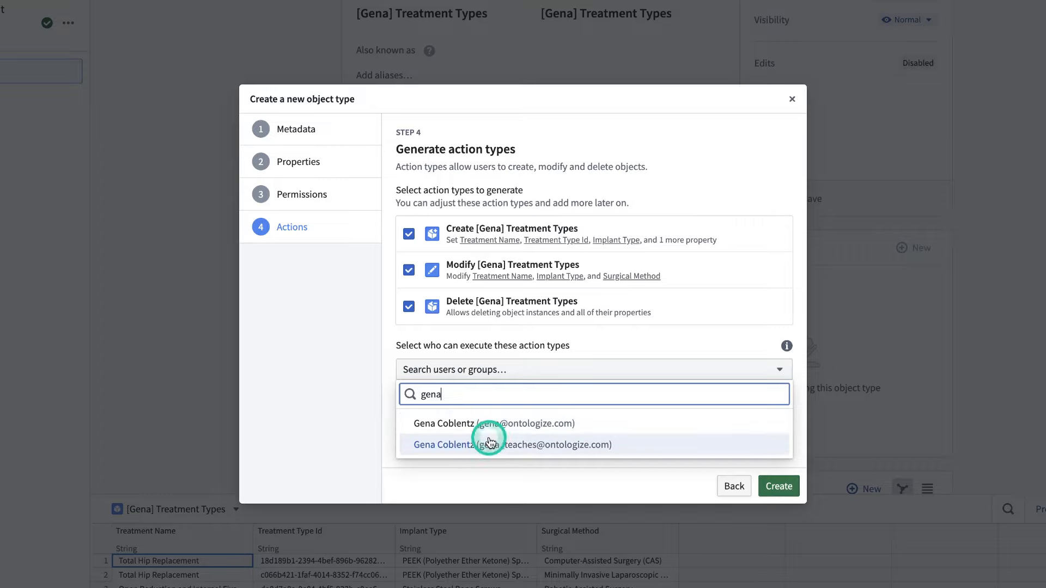
{"action": "left_click", "coordinate": [489, 443]}
{"action": "left_click", "coordinate": [779, 486]}
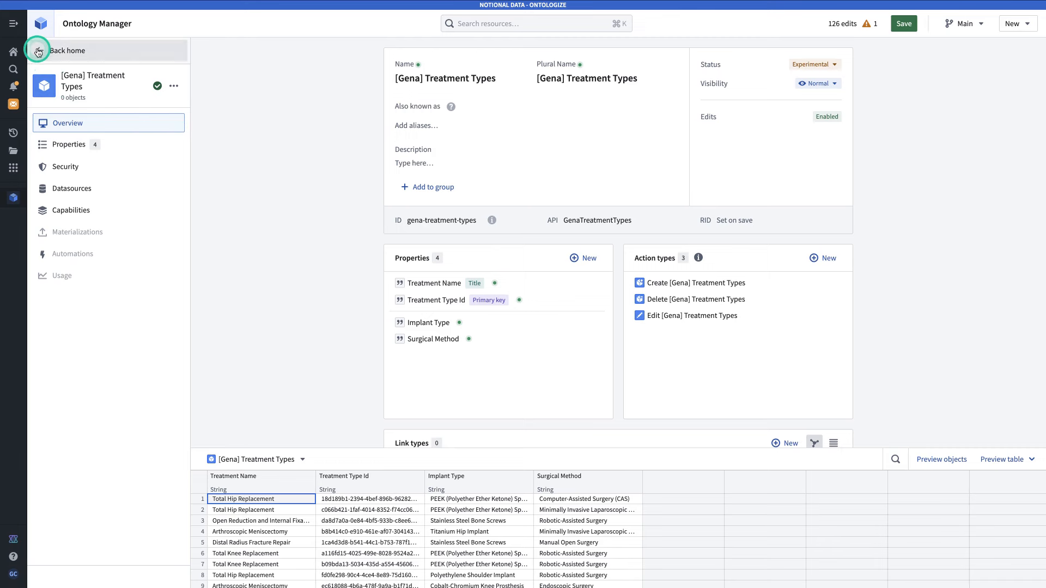
Return to the ontology home, list the object types, and search the resources for your first name
{"action": "mouse_move", "coordinate": [38, 52]}
{"action": "left_click", "coordinate": [42, 52]}
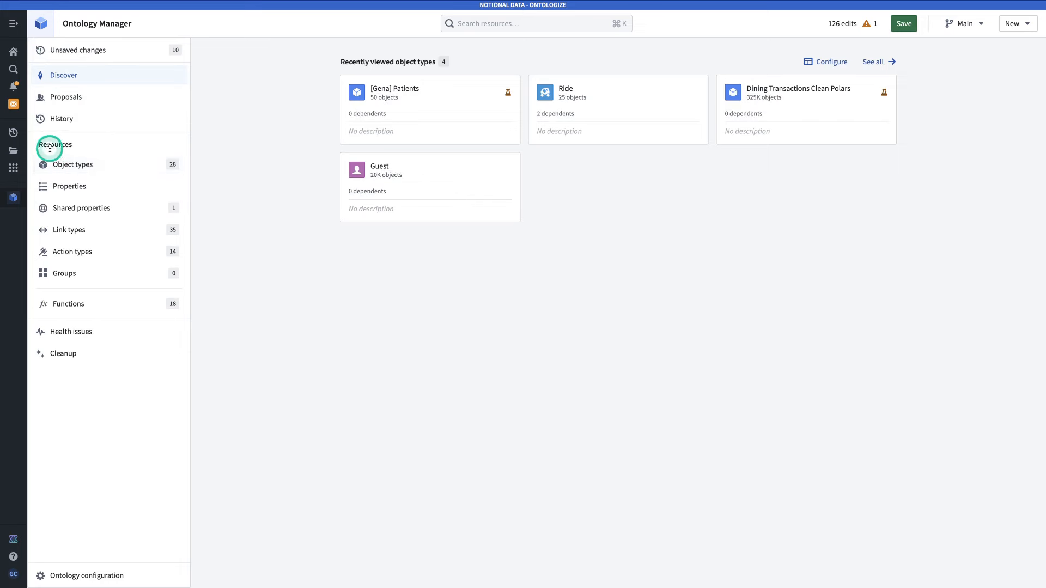
{"action": "left_click", "coordinate": [72, 162]}
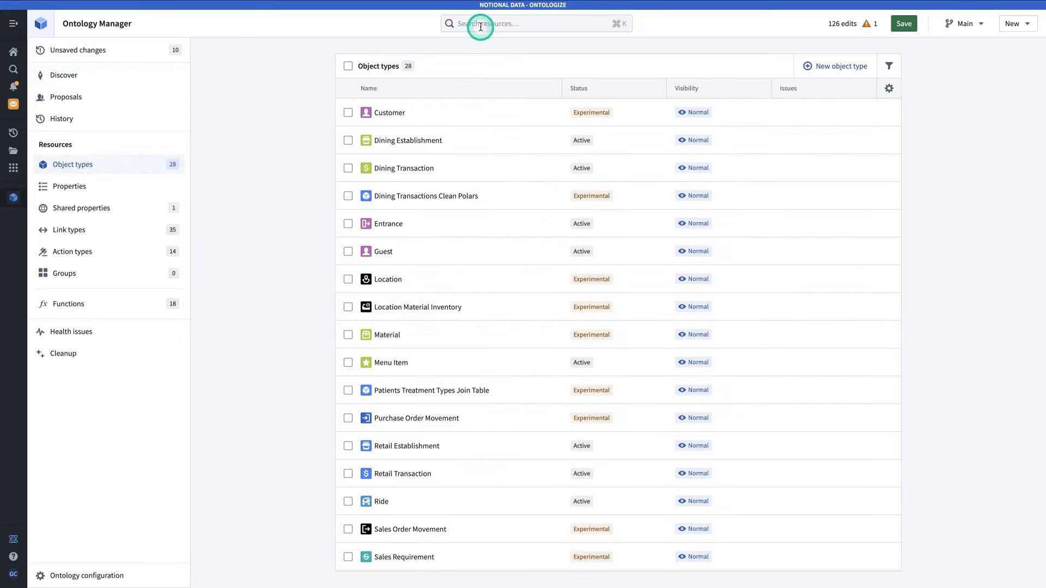
{"action": "left_click", "coordinate": [480, 24]}
{"action": "type", "text": "gena"}
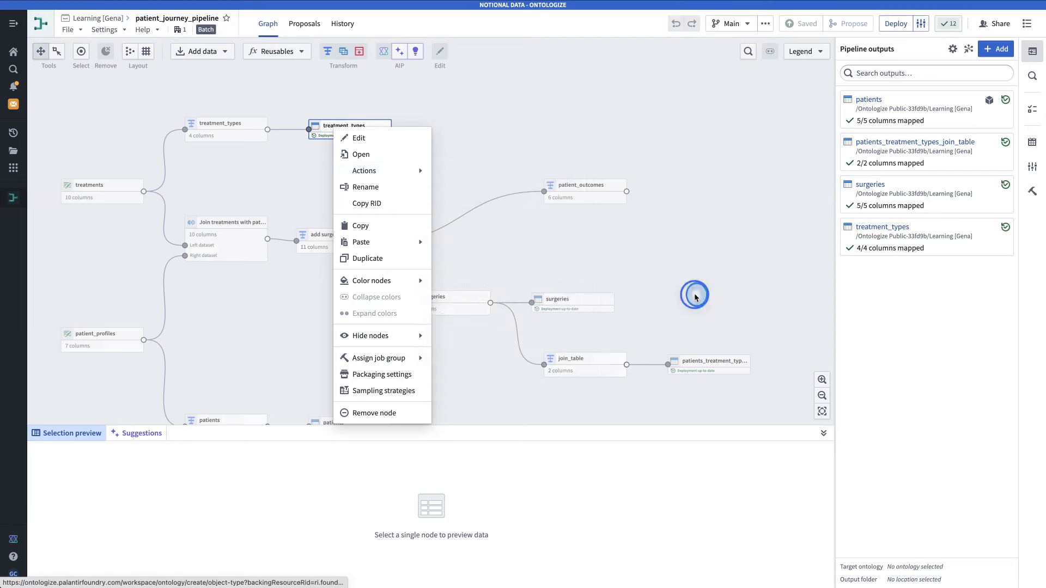
In patient_journey_pipeline, add a new object type as the output of the patient_outcomes transform
{"action": "left_click", "coordinate": [693, 294]}
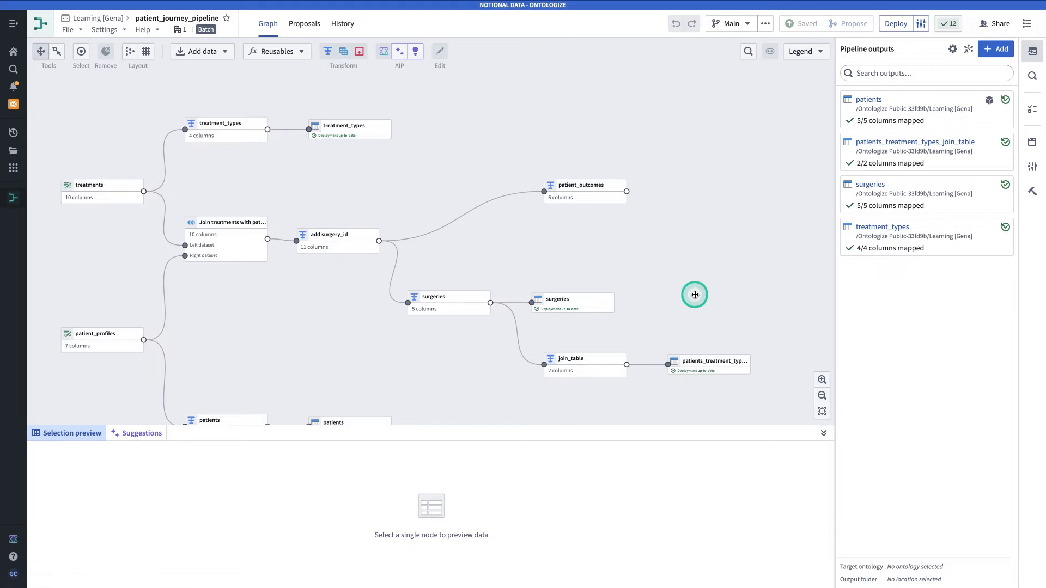
{"action": "left_click", "coordinate": [601, 201]}
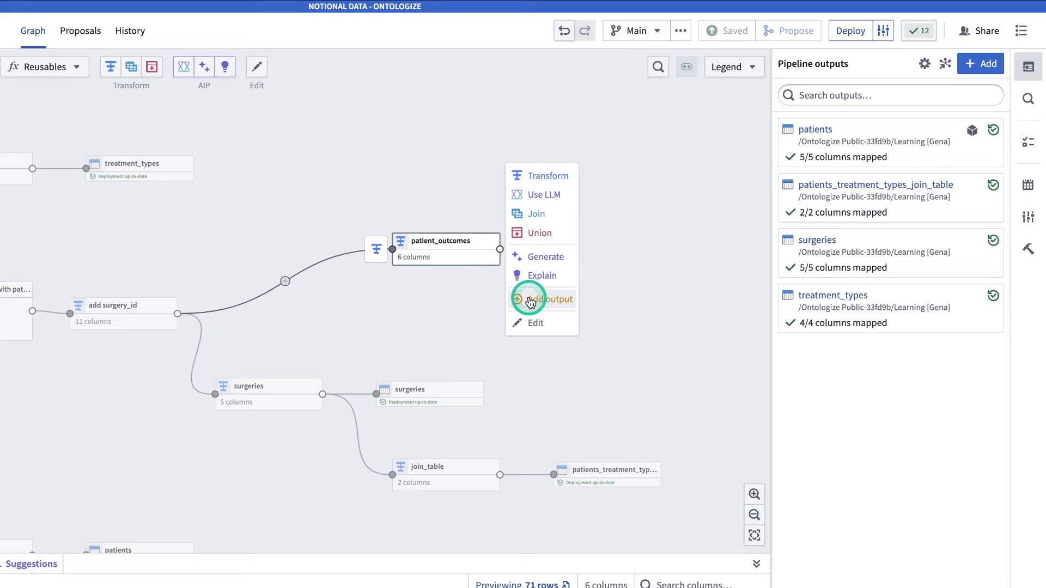
{"action": "left_click", "coordinate": [531, 300]}
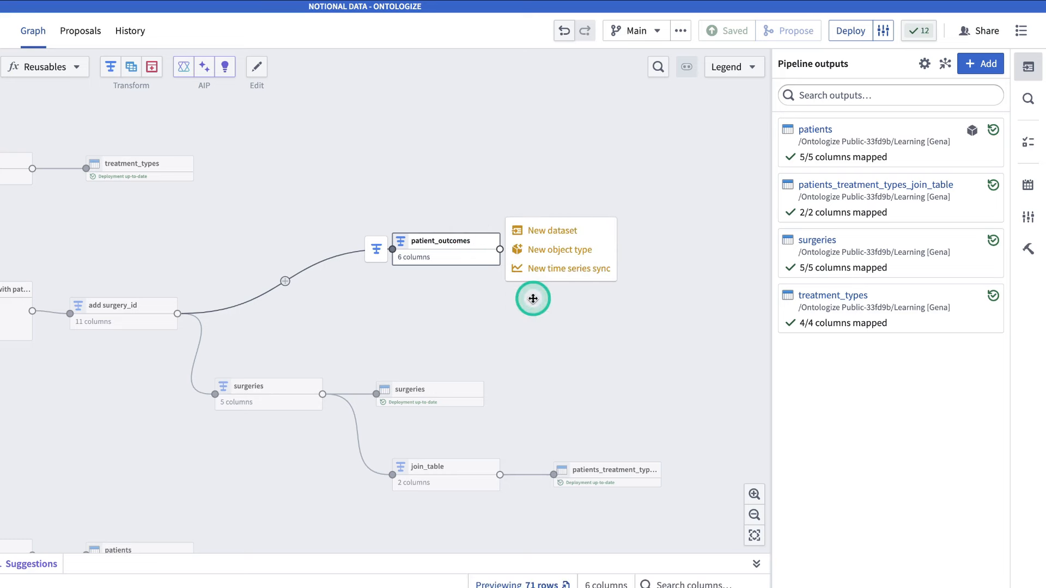
{"action": "left_click", "coordinate": [560, 251]}
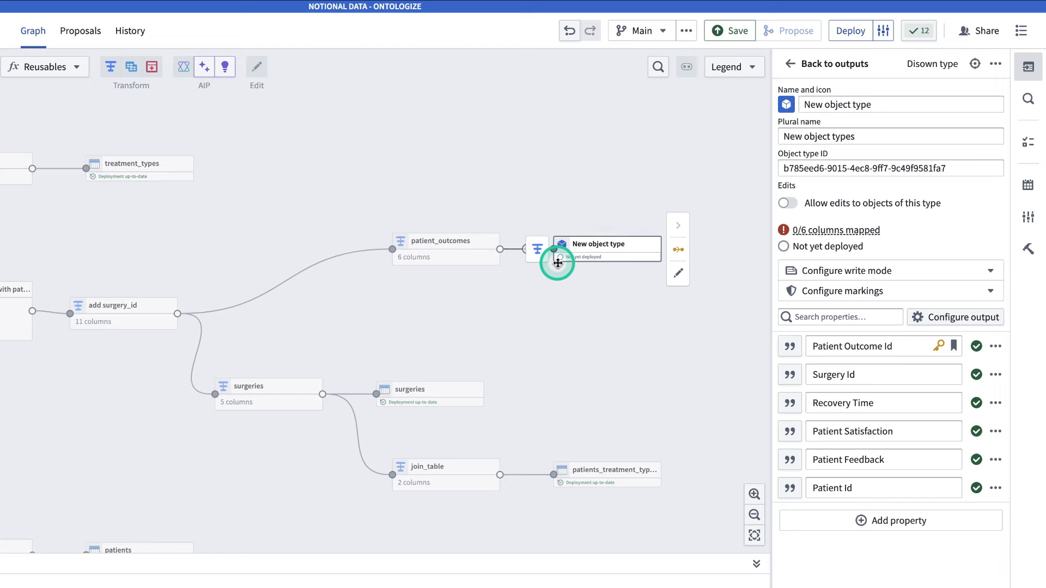
Name the new object type Patient Outcome, prefixed with your first name in square brackets
{"action": "left_click", "coordinate": [885, 105]}
{"action": "triple_click", "coordinate": [884, 105]}
{"action": "type", "text": "[Gena] Patient Outcome"}
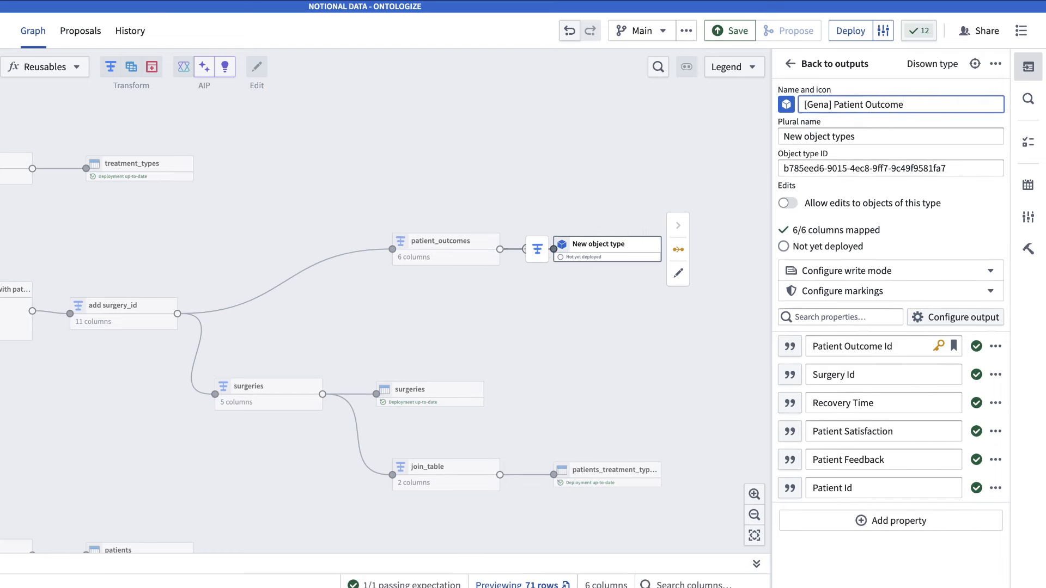
{"action": "left_click", "coordinate": [942, 124]}
Give the Patient Outcome object type a Document icon in light purple (BDADFF) and allow edits to its objects
{"action": "left_click", "coordinate": [777, 111]}
{"action": "type", "text": "docu"}
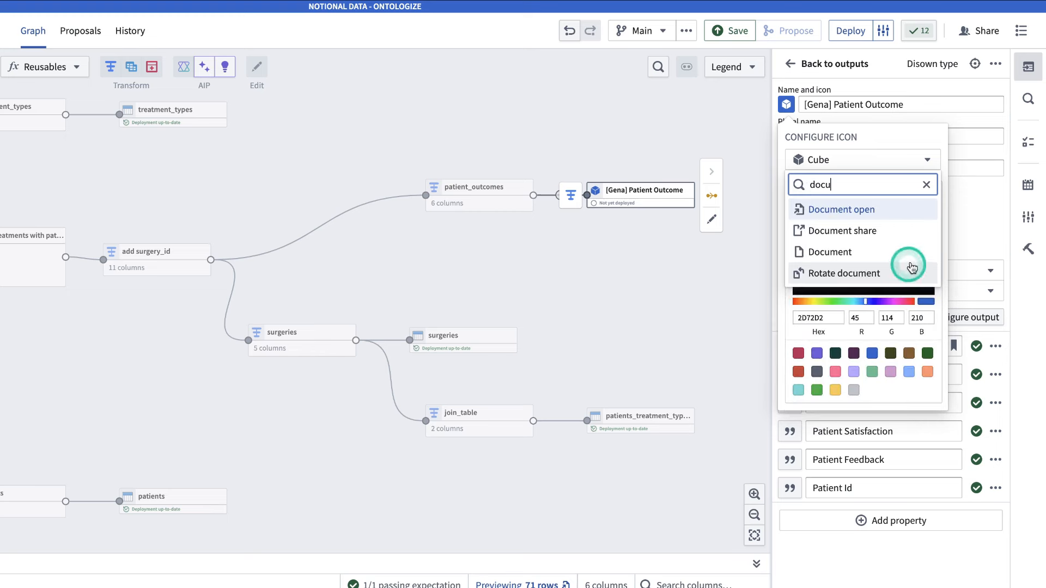
{"action": "left_click", "coordinate": [902, 252]}
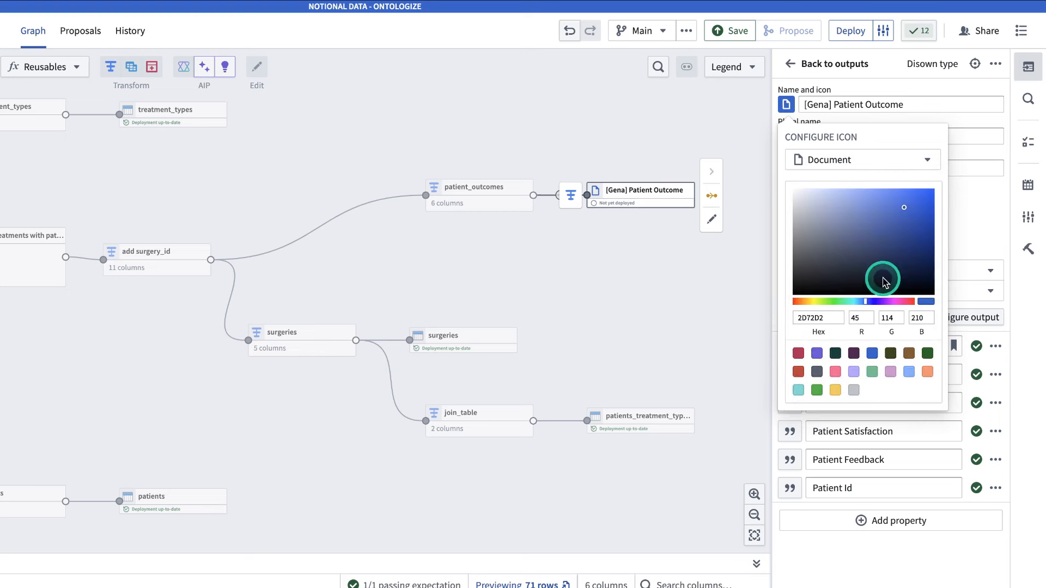
{"action": "left_click", "coordinate": [854, 373]}
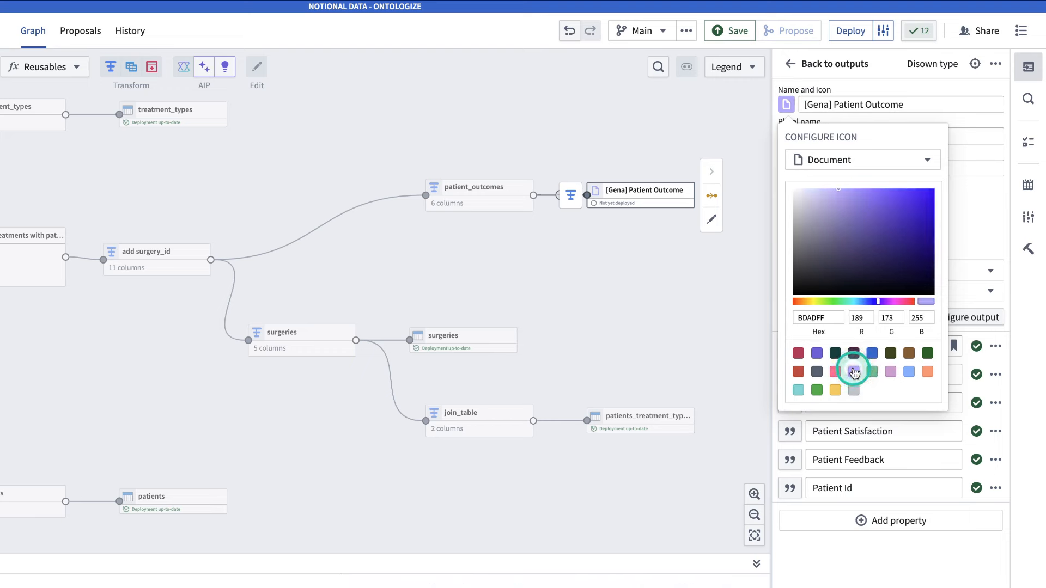
{"action": "left_click", "coordinate": [796, 212]}
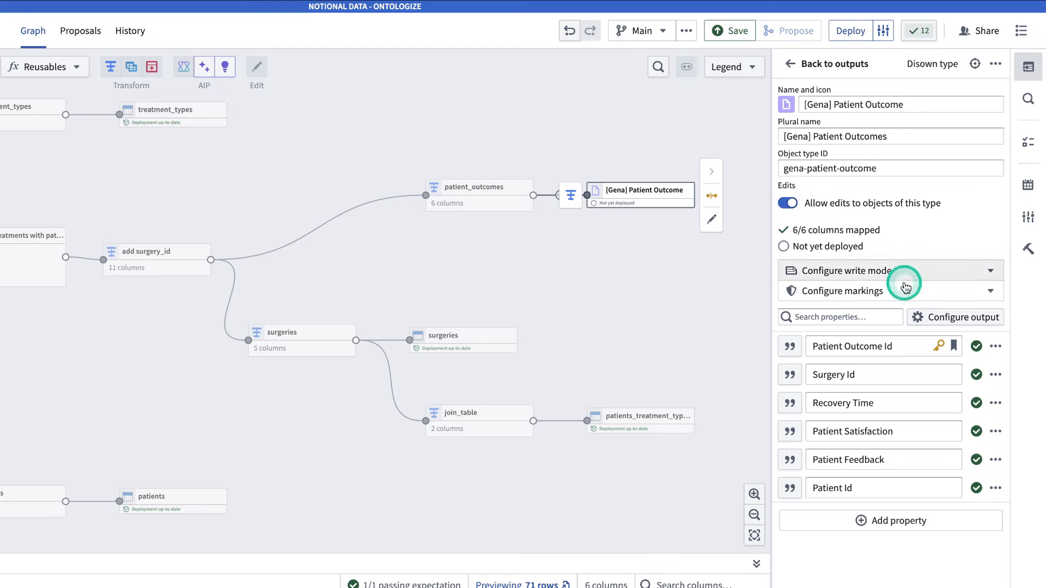
Set Patient Feedback as the title property of the Patient Outcome object type and save the pipeline
{"action": "left_click", "coordinate": [919, 346]}
{"action": "left_click", "coordinate": [976, 348]}
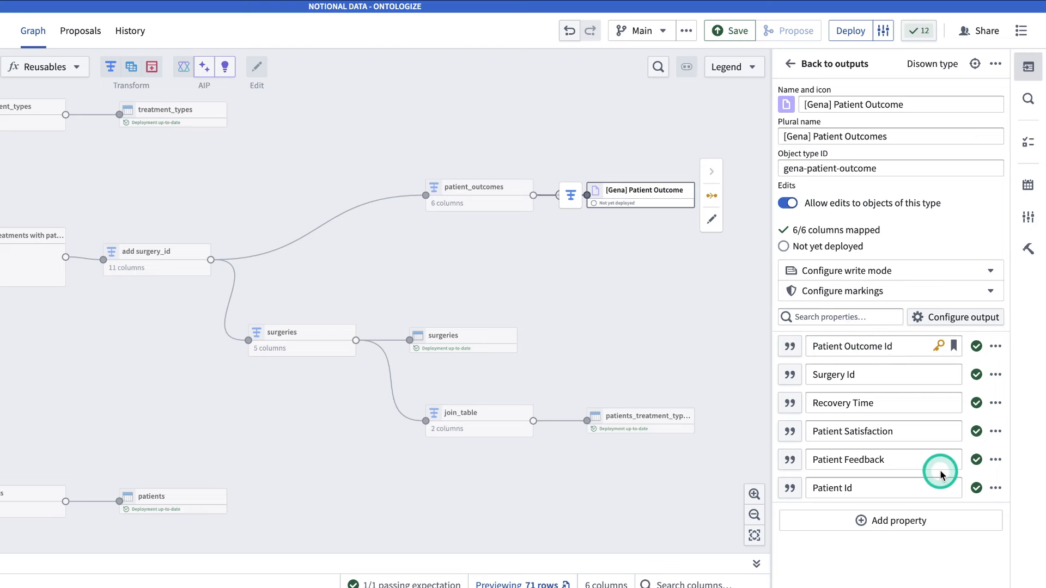
{"action": "left_click", "coordinate": [997, 462]}
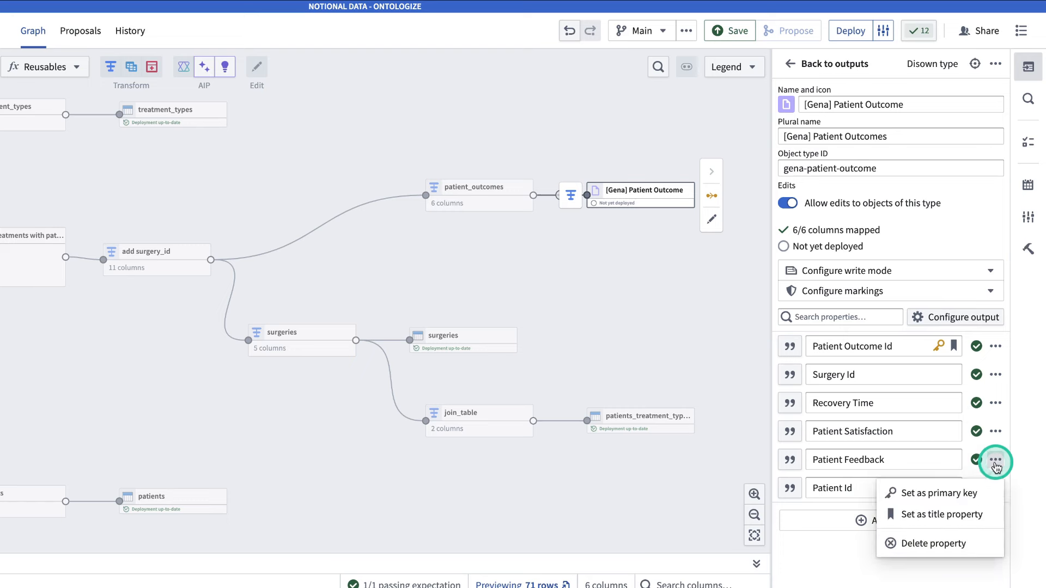
{"action": "left_click", "coordinate": [954, 515]}
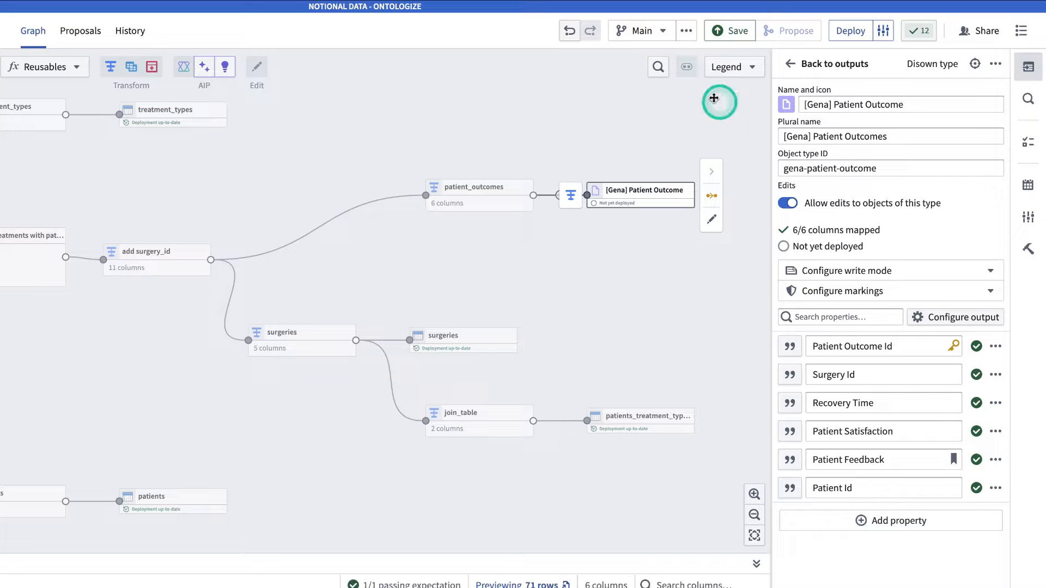
{"action": "left_click", "coordinate": [731, 32]}
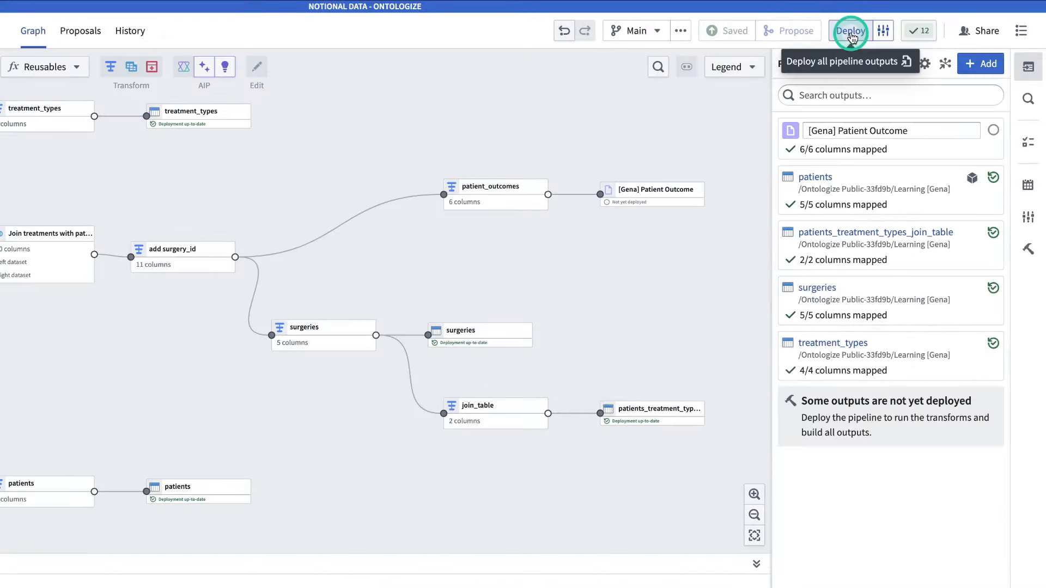
Set the pipeline's output folder to the "Deep Dive: Creating your first …" folder in your Learning project, and deploy all outputs
{"action": "left_click", "coordinate": [850, 31]}
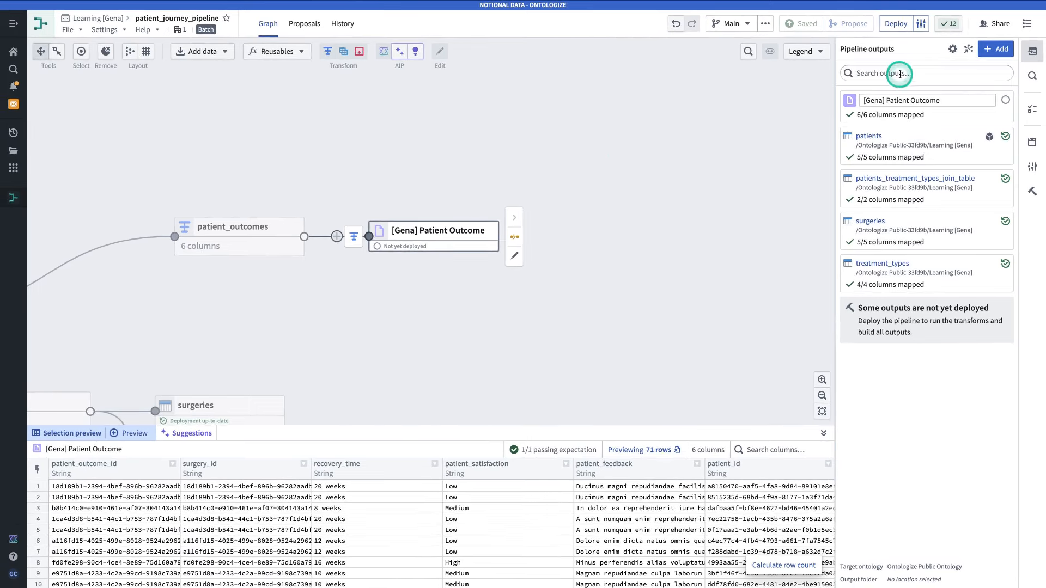
{"action": "left_click", "coordinate": [953, 52]}
{"action": "left_click", "coordinate": [951, 91]}
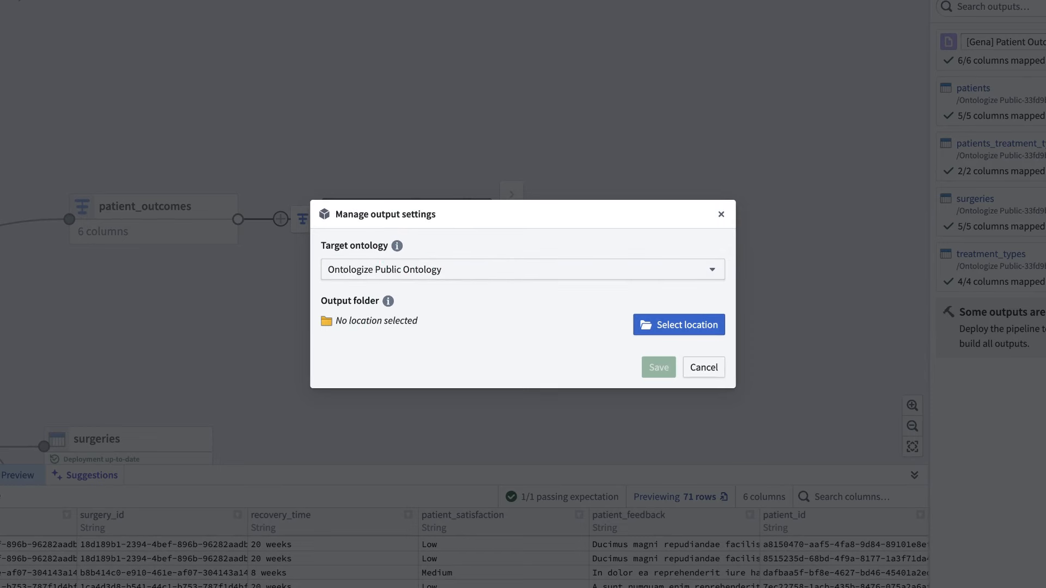
{"action": "left_click", "coordinate": [681, 325]}
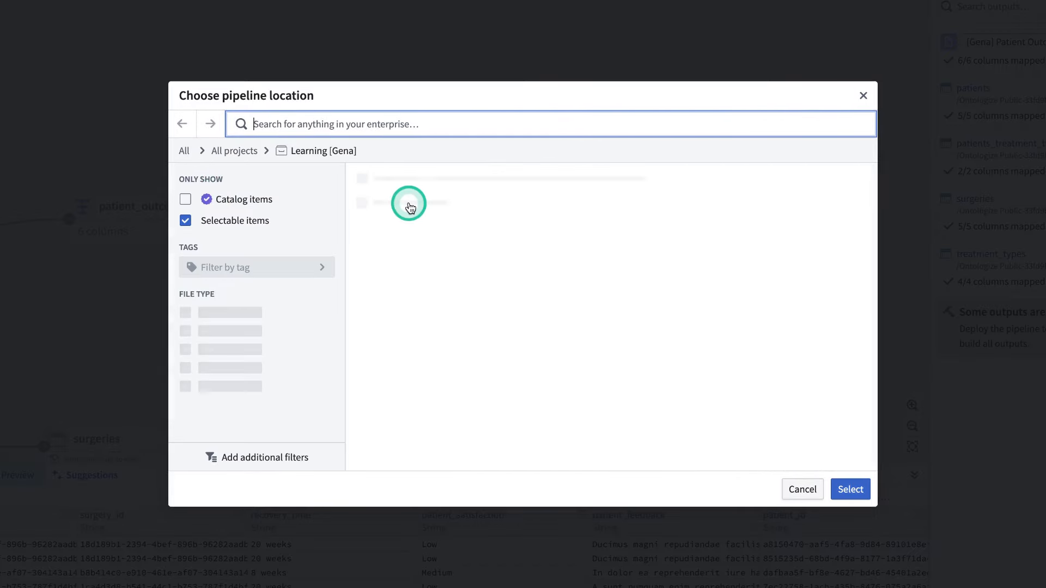
{"action": "left_click", "coordinate": [427, 183]}
{"action": "left_click", "coordinate": [851, 490]}
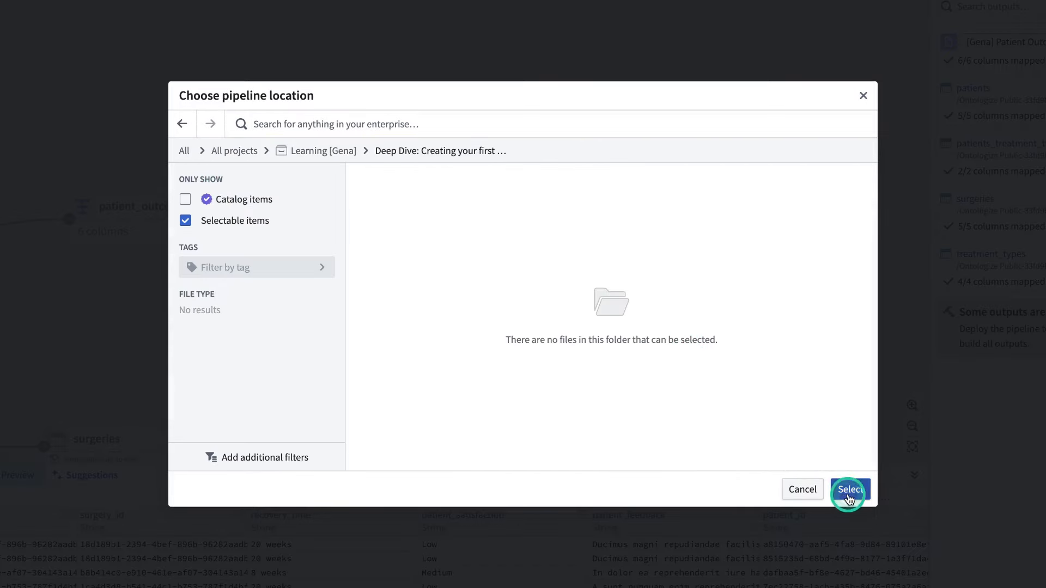
{"action": "left_click", "coordinate": [639, 367]}
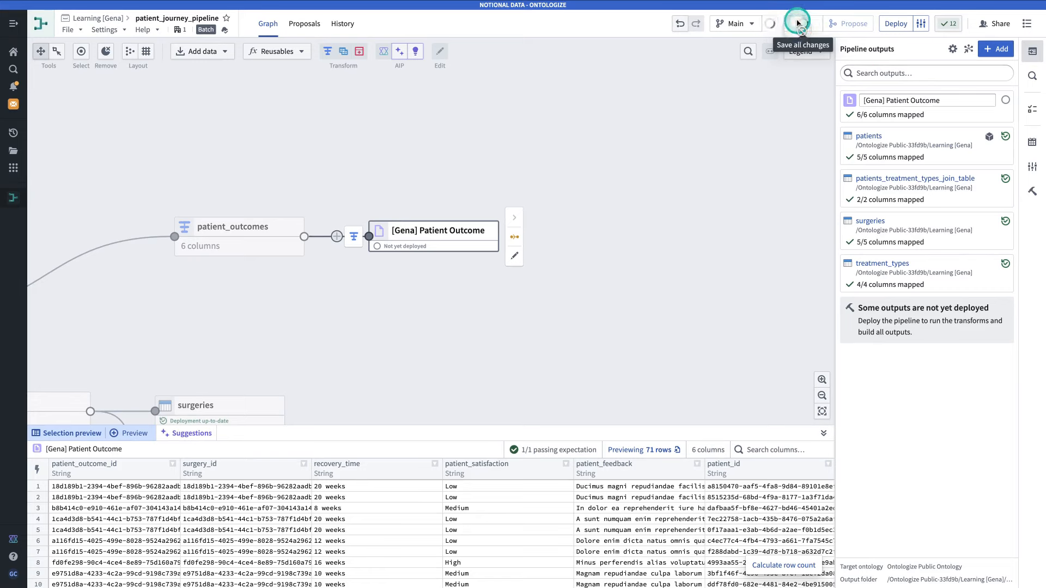
{"action": "left_click", "coordinate": [897, 25]}
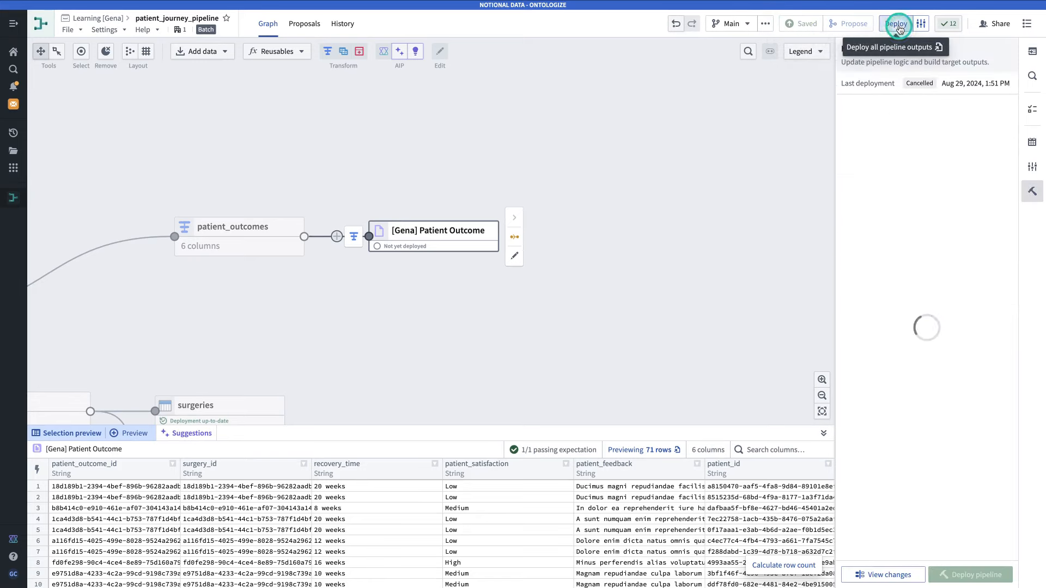
{"action": "left_click", "coordinate": [960, 572]}
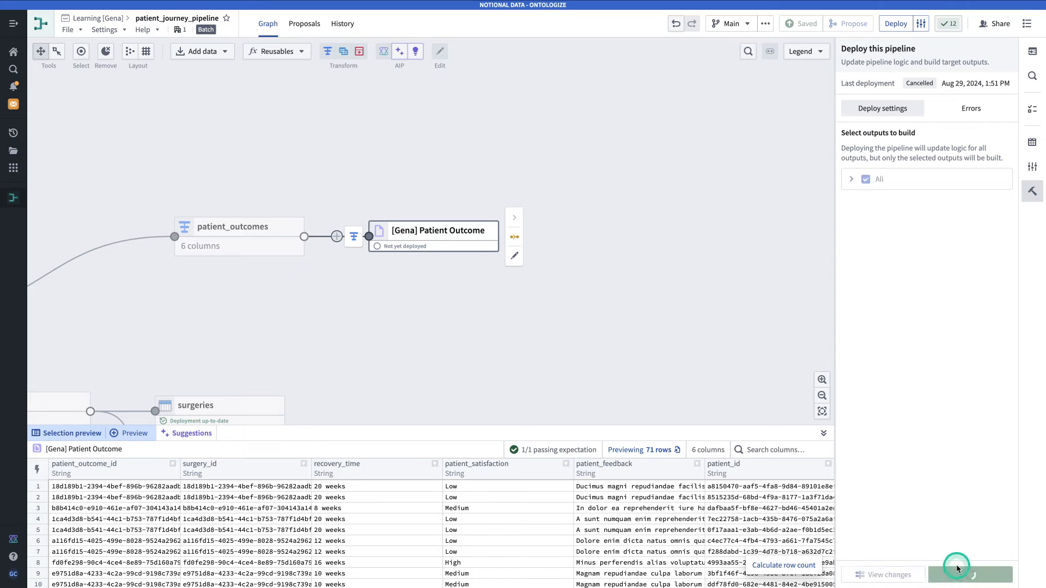
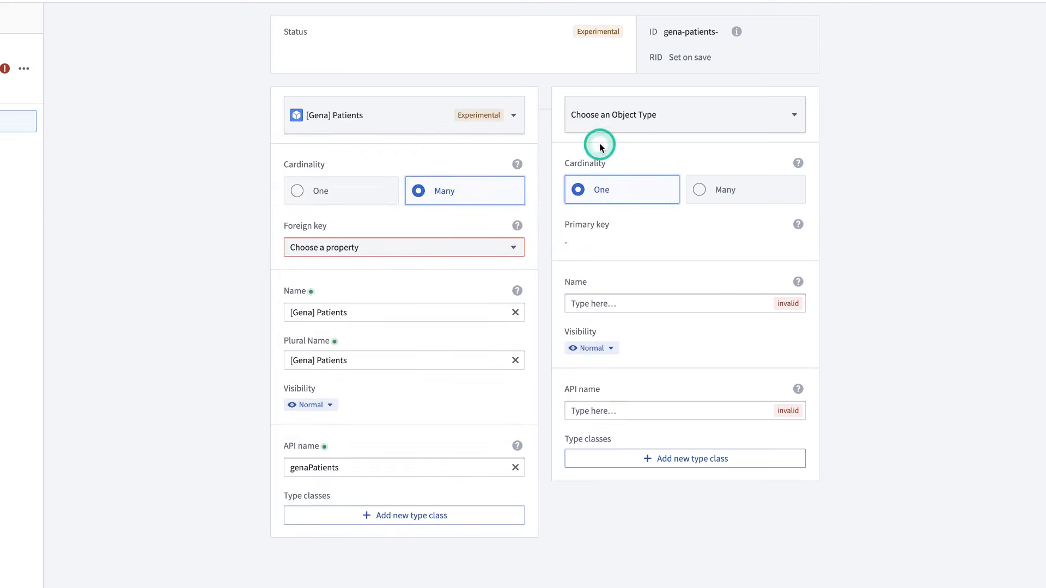
Link Patients to the Surgeries object type with cardinality One for Patients and Many for Surgeries
{"action": "left_click", "coordinate": [600, 126]}
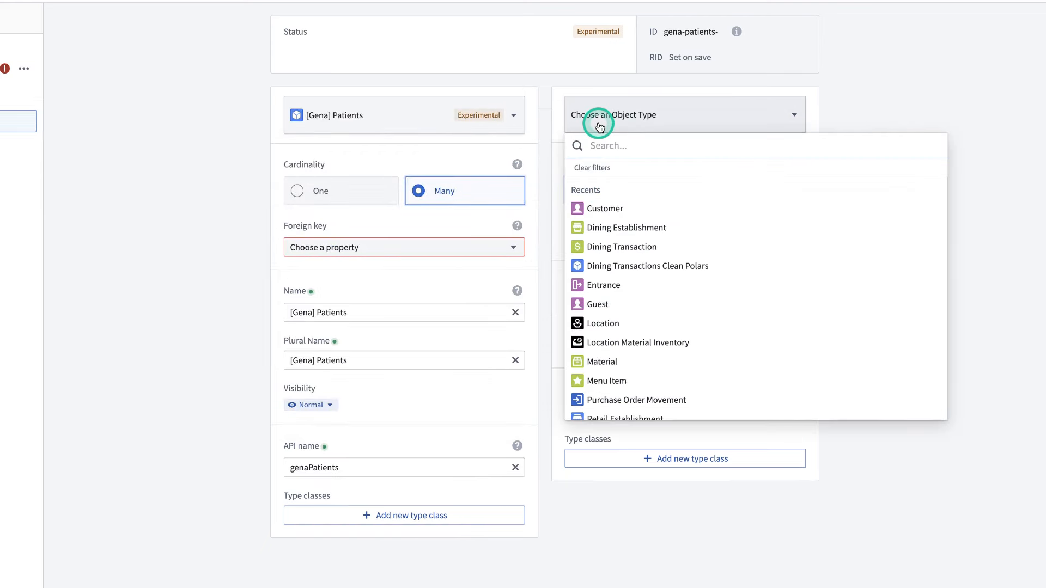
{"action": "type", "text": "surg"}
{"action": "key", "text": "Return"}
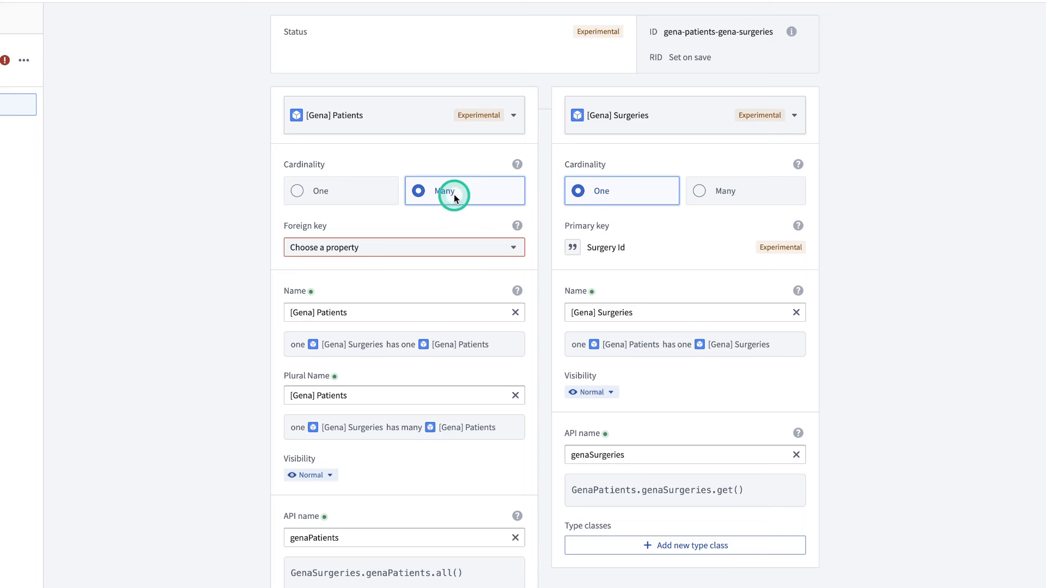
{"action": "left_click", "coordinate": [310, 200]}
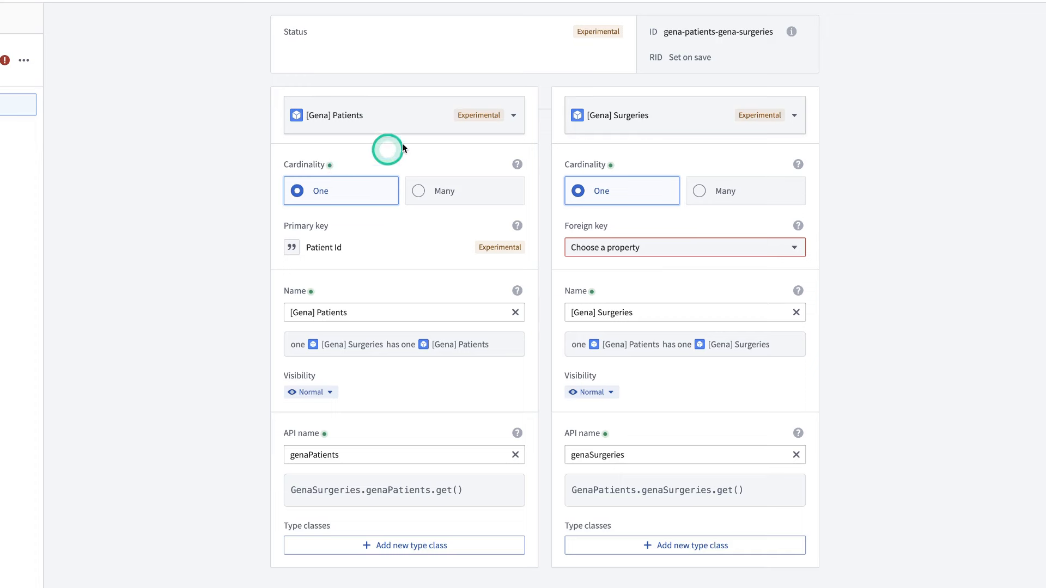
{"action": "left_click", "coordinate": [699, 192]}
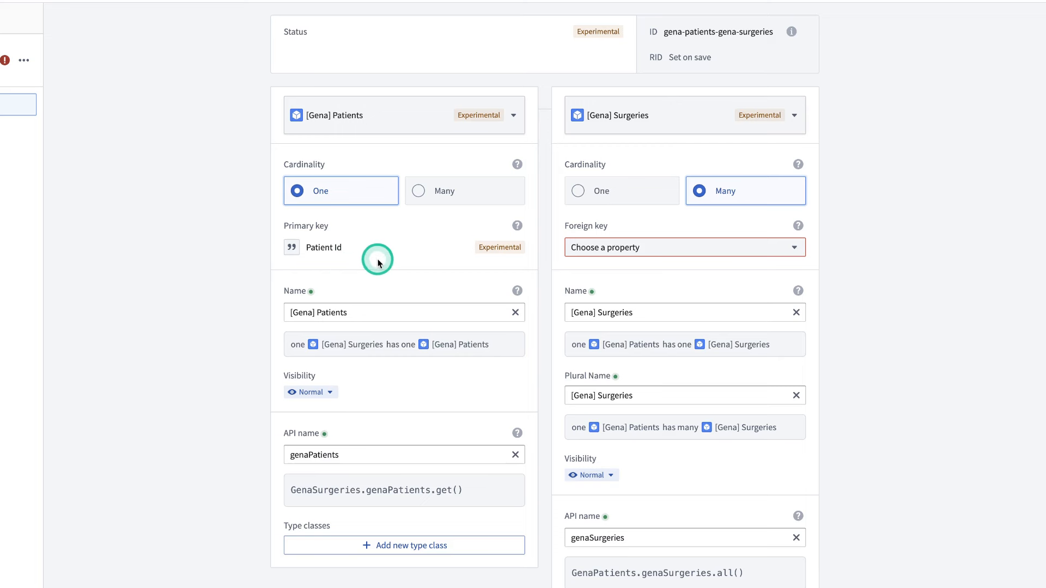
Set Patient Id as the foreign key on the Surgeries side of the link and save all edits to the ontology
{"action": "left_click", "coordinate": [627, 248]}
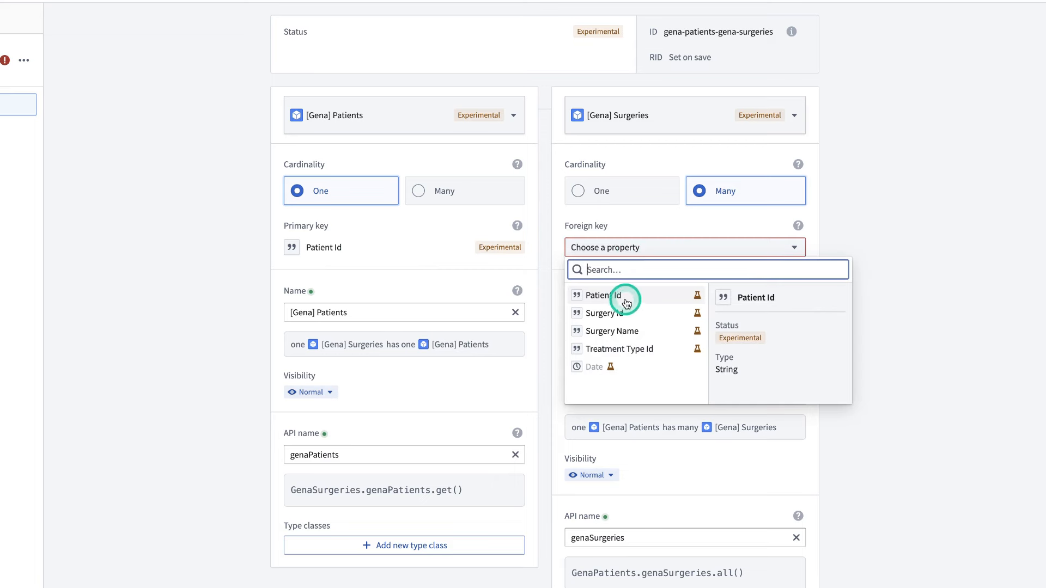
{"action": "left_click", "coordinate": [626, 297]}
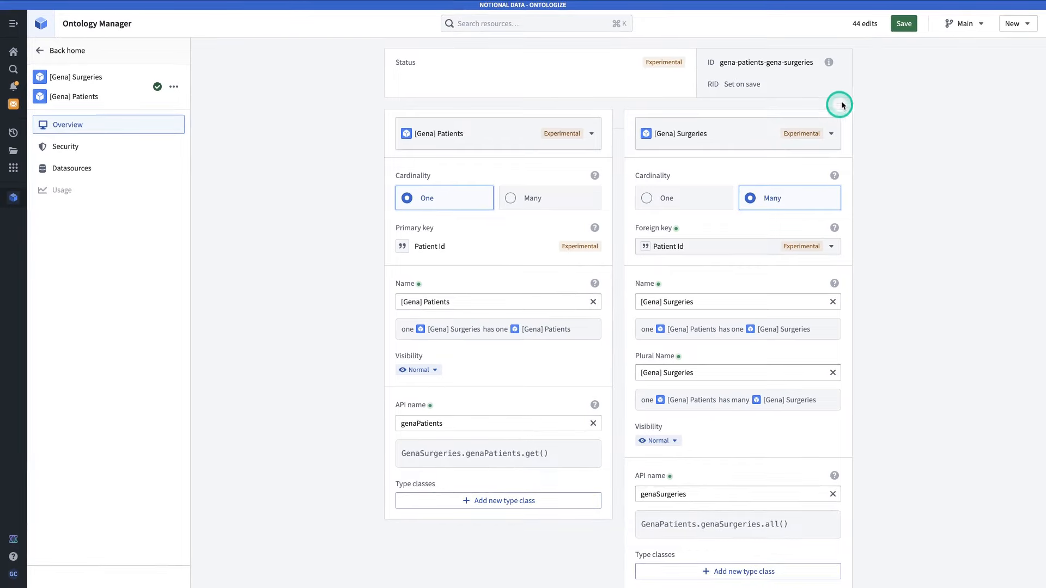
{"action": "left_click", "coordinate": [904, 24]}
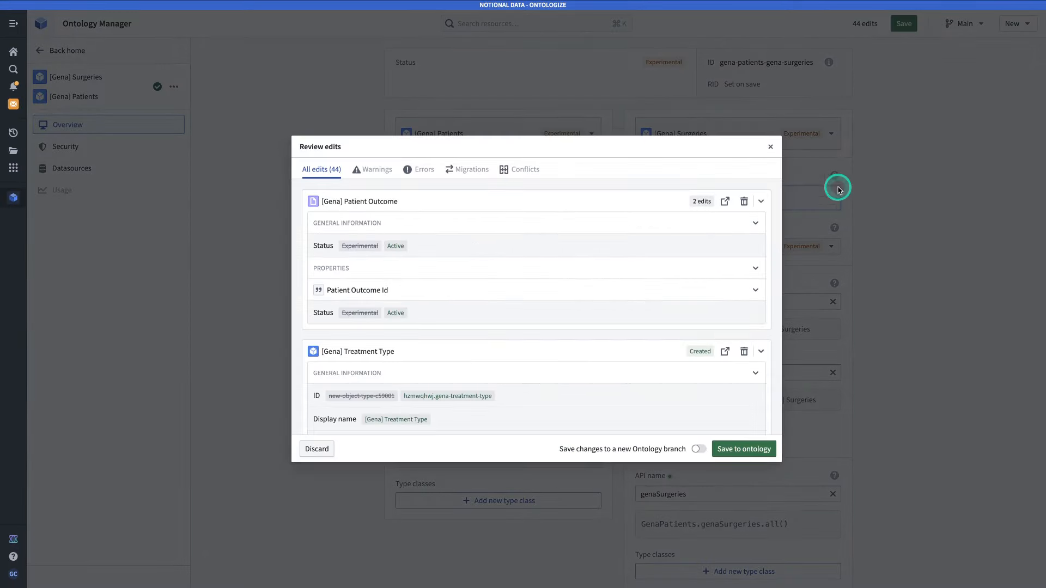
{"action": "left_click", "coordinate": [757, 450]}
{"action": "left_click", "coordinate": [613, 321]}
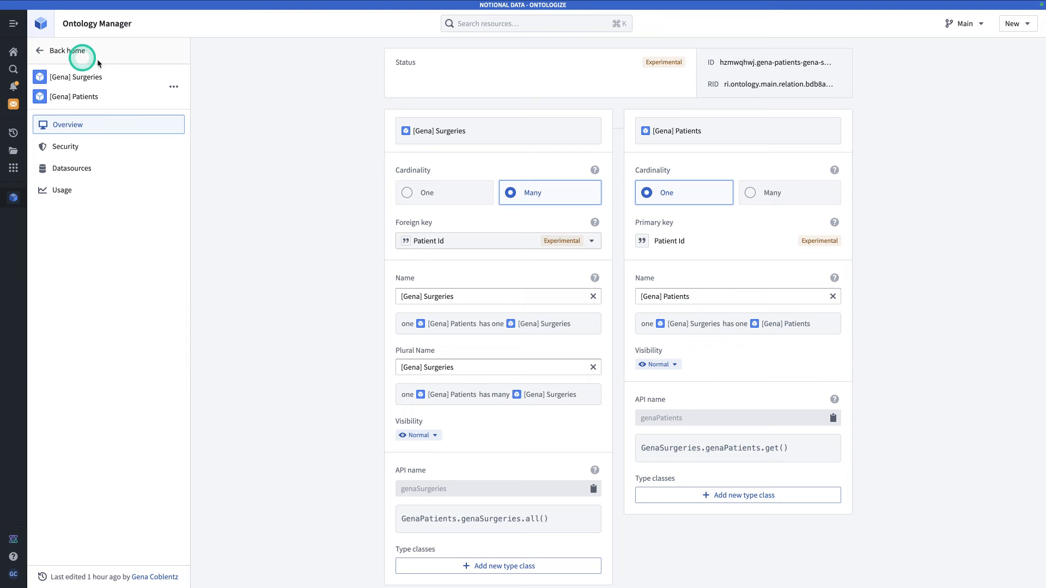
Create a link type from Surgeries (Many) to Treatment Type (One) with Treatment Type Id as the foreign key
{"action": "left_click", "coordinate": [1020, 25]}
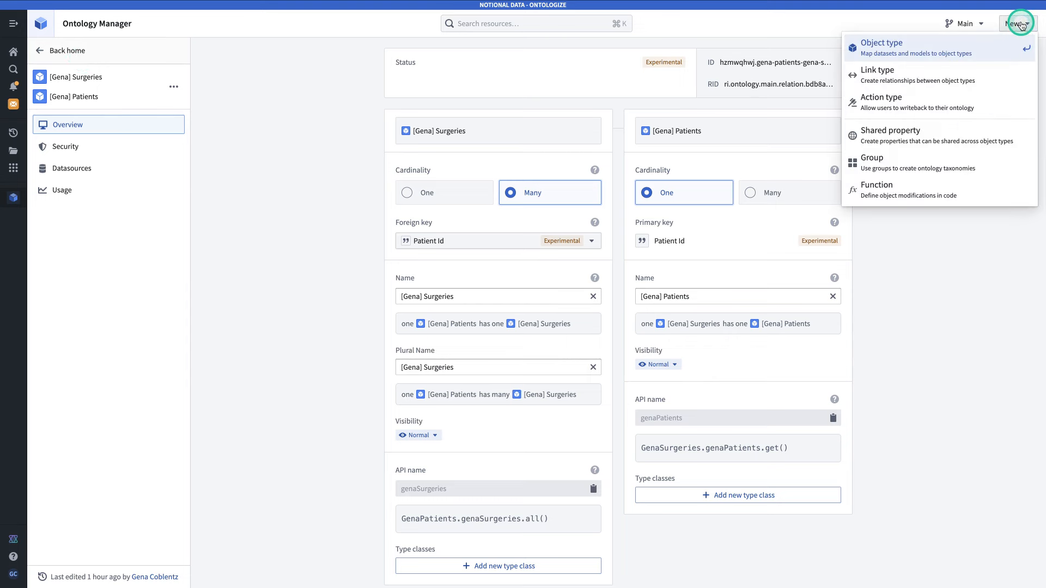
{"action": "left_click", "coordinate": [946, 71]}
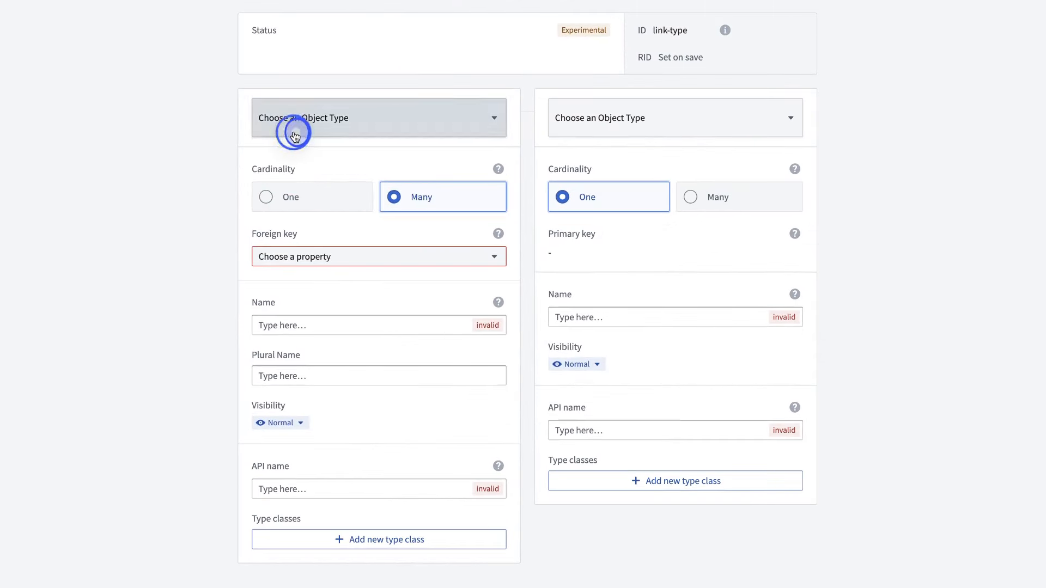
{"action": "left_click", "coordinate": [309, 132]}
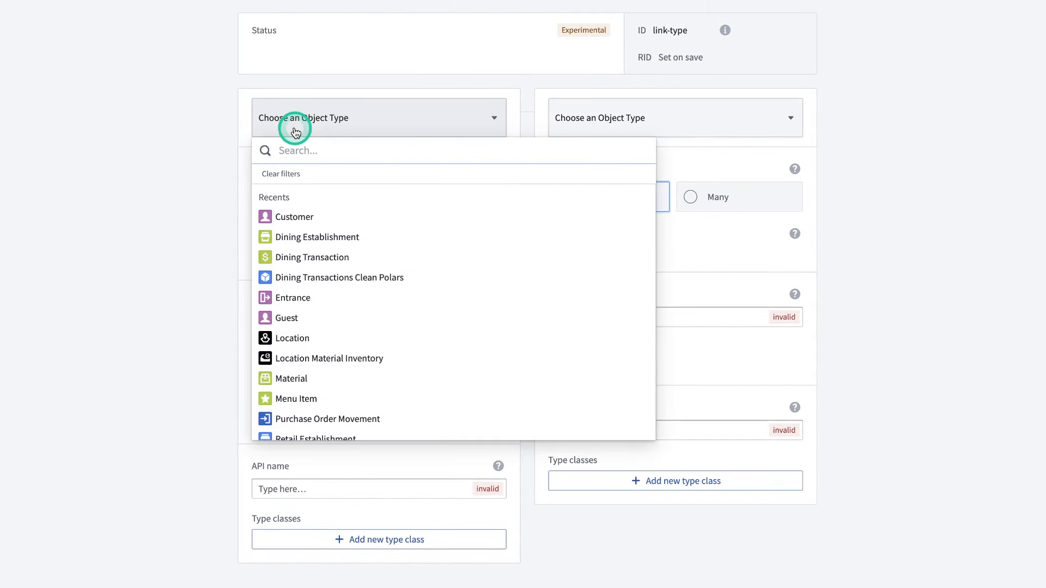
{"action": "type", "text": "surg"}
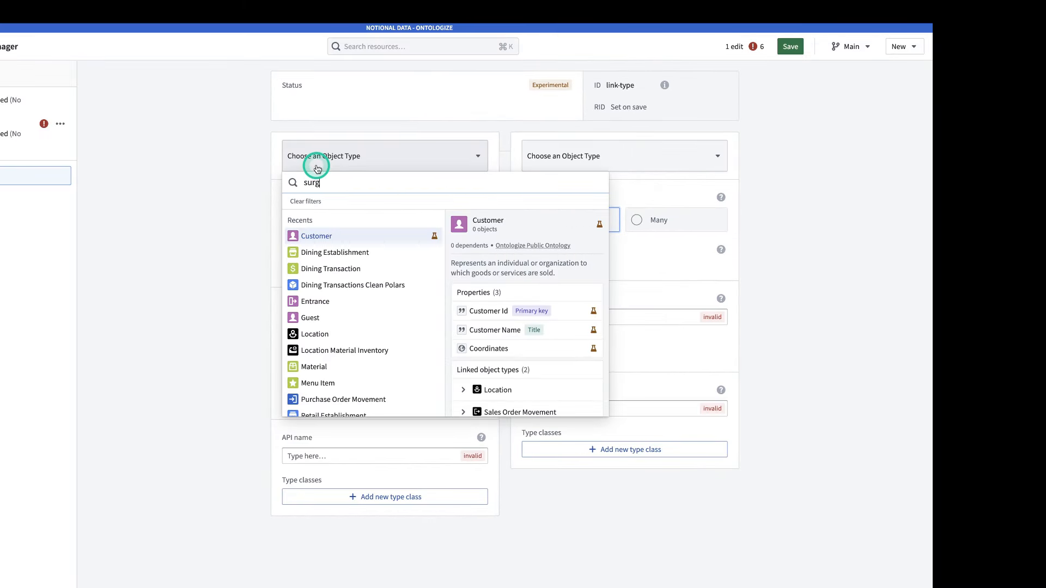
{"action": "left_click", "coordinate": [298, 241]}
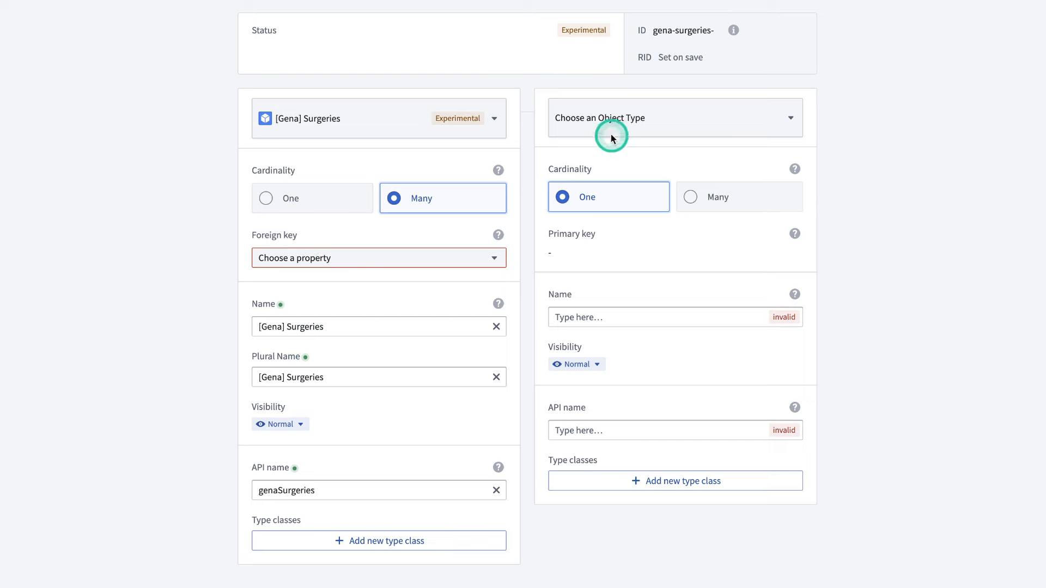
{"action": "left_click", "coordinate": [577, 161]}
{"action": "type", "text": "tr"}
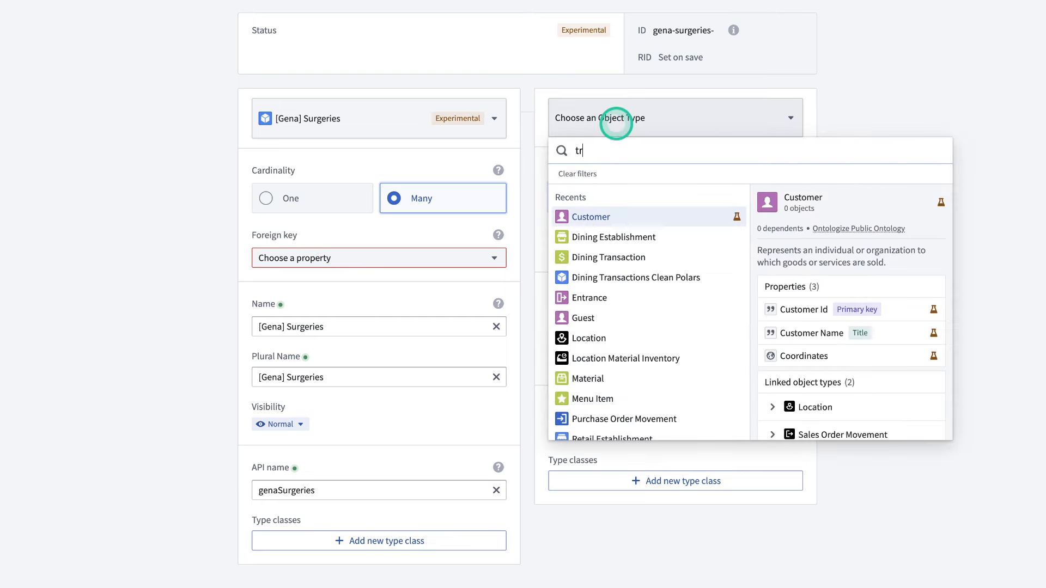
{"action": "type", "text": "ea"}
{"action": "left_click", "coordinate": [610, 216]}
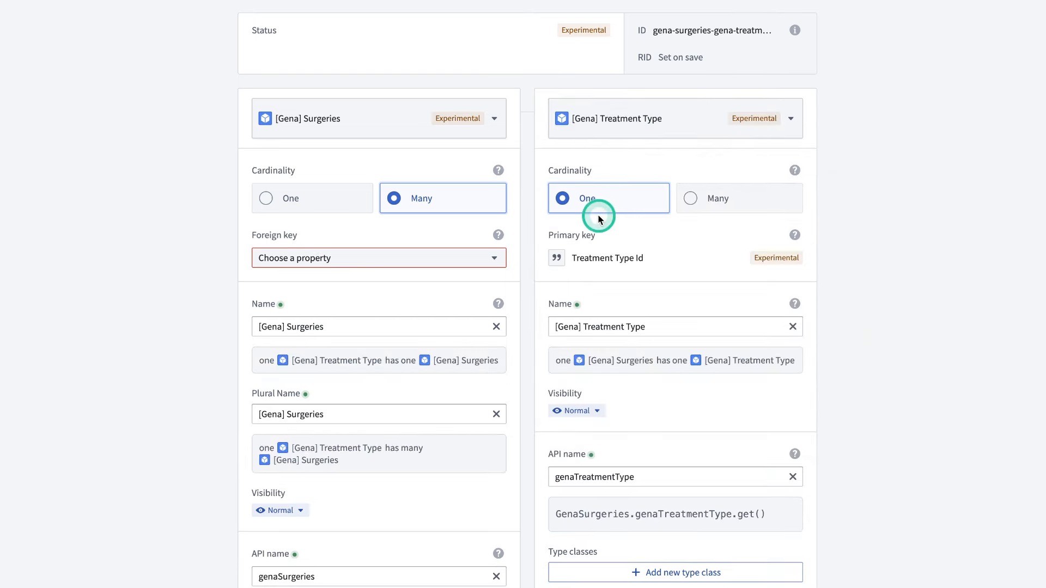
{"action": "left_click", "coordinate": [430, 268]}
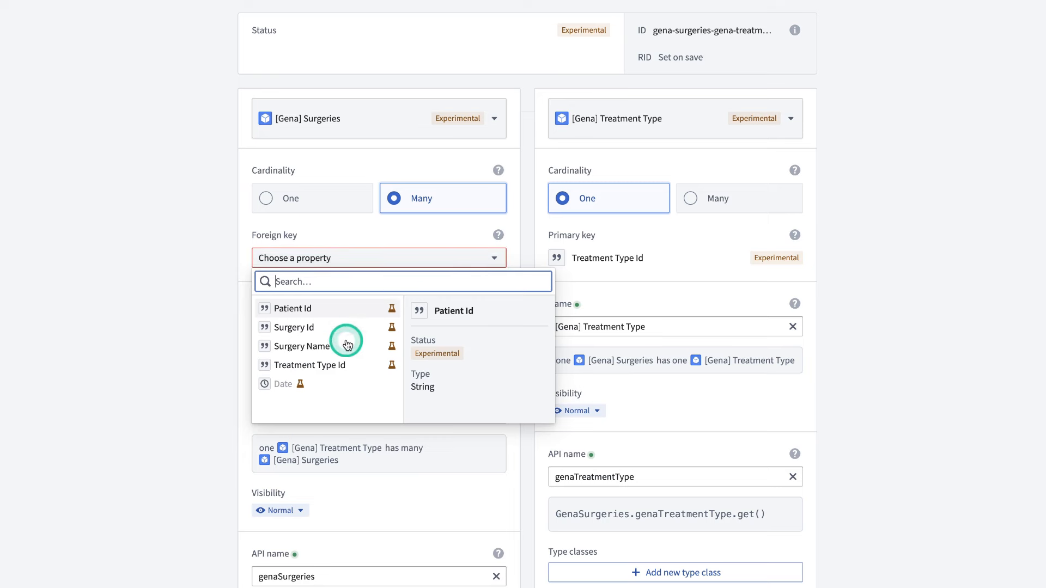
{"action": "left_click", "coordinate": [340, 365]}
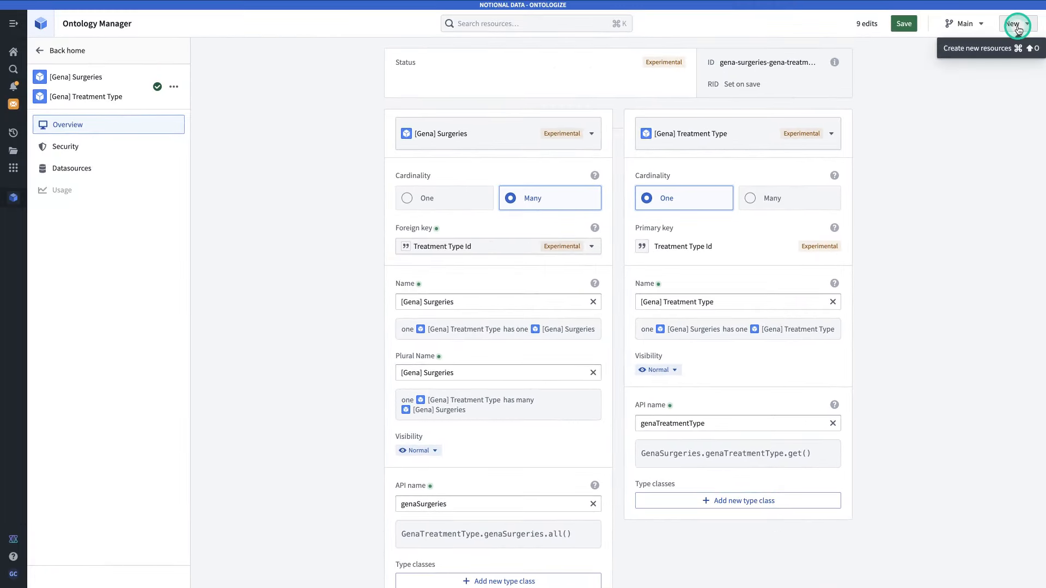
Create another link type between the Surgeries and Patient Outcome object types
{"action": "left_click", "coordinate": [1017, 27]}
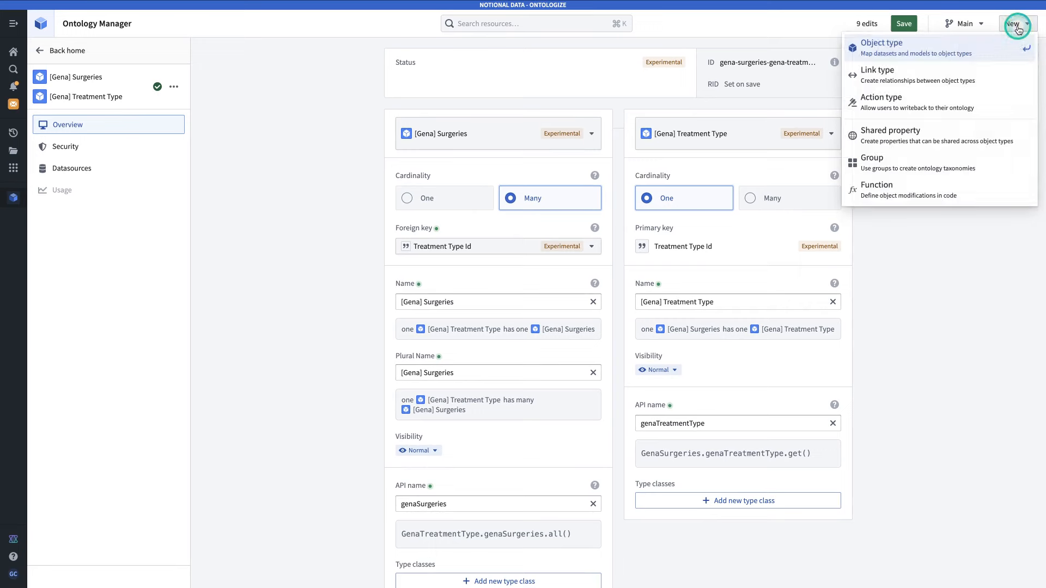
{"action": "left_click", "coordinate": [959, 85]}
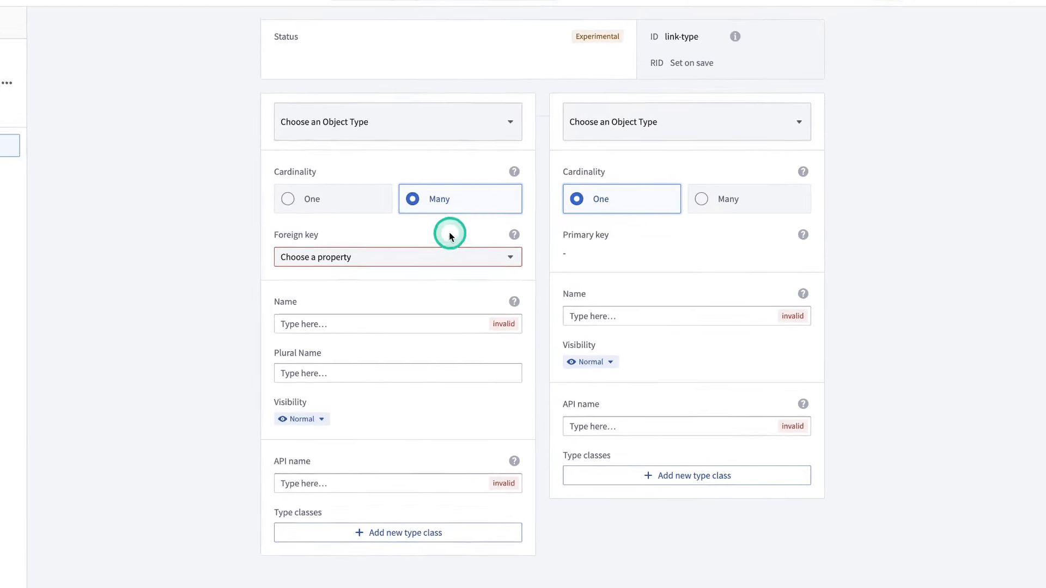
{"action": "left_click", "coordinate": [447, 138]}
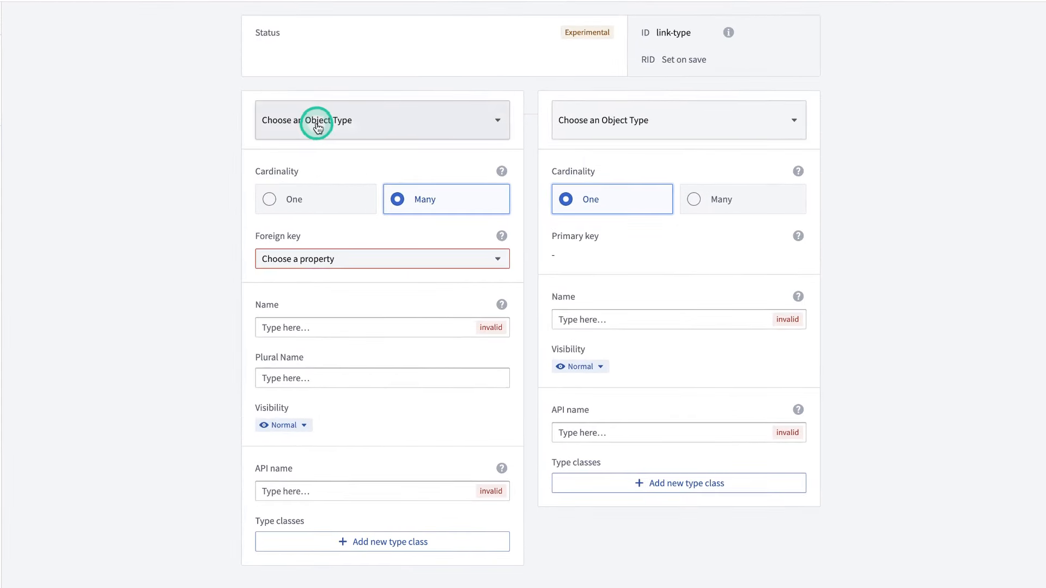
{"action": "type", "text": "sur"}
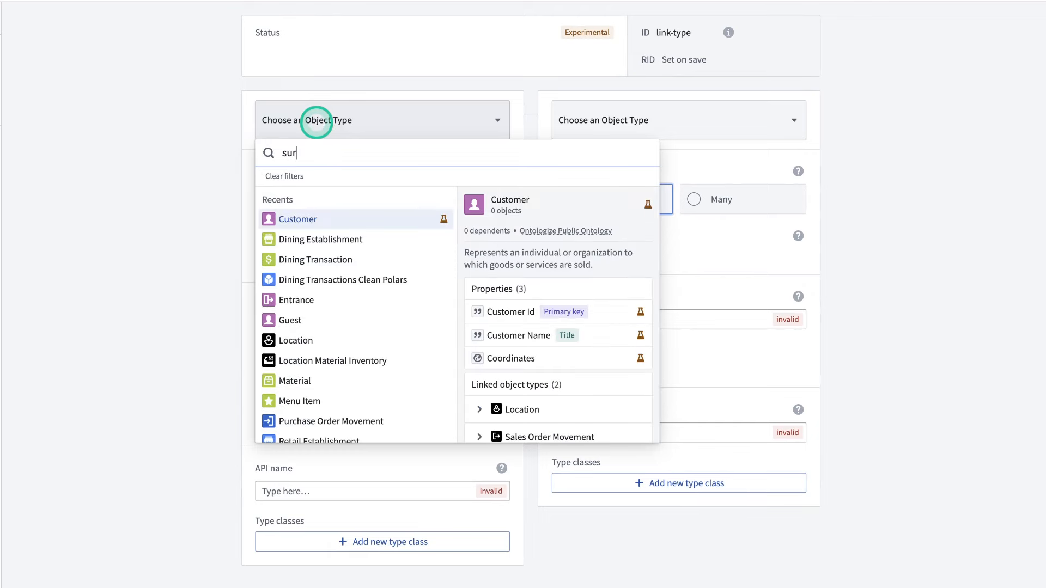
{"action": "type", "text": "ger"}
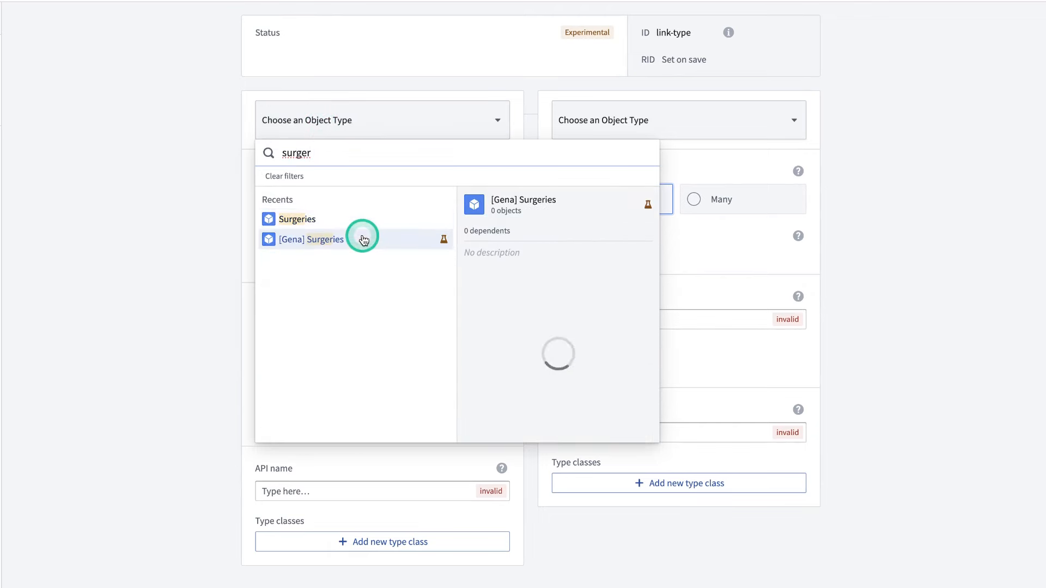
{"action": "left_click", "coordinate": [361, 238]}
{"action": "left_click", "coordinate": [585, 121]}
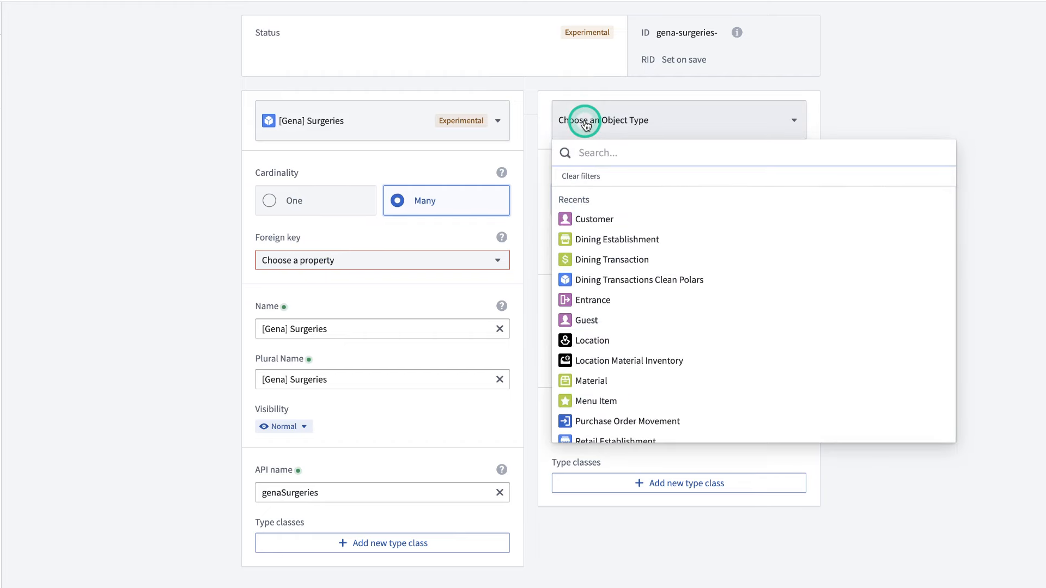
{"action": "type", "text": "outc"}
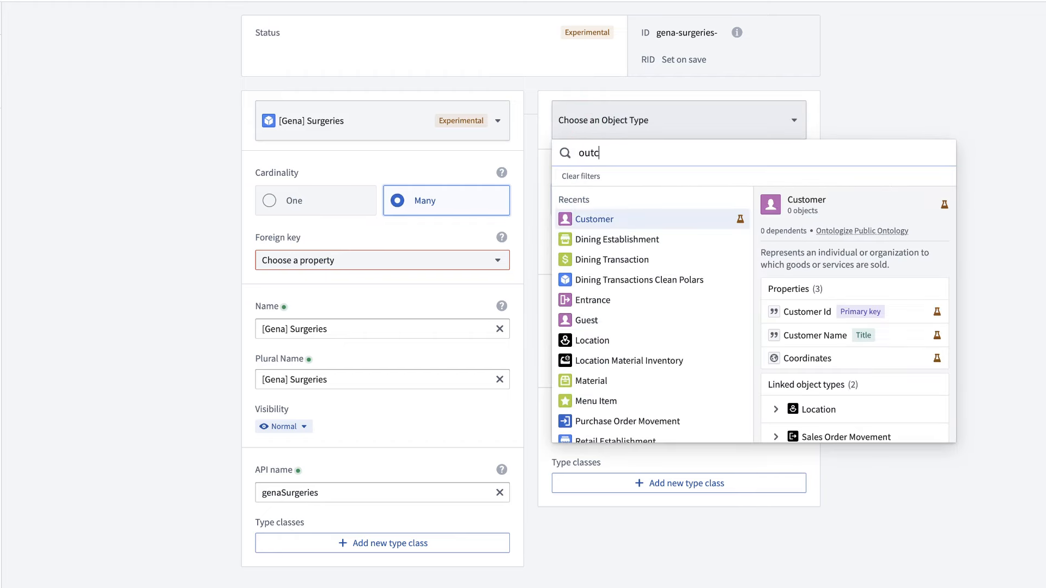
{"action": "type", "text": "ome"}
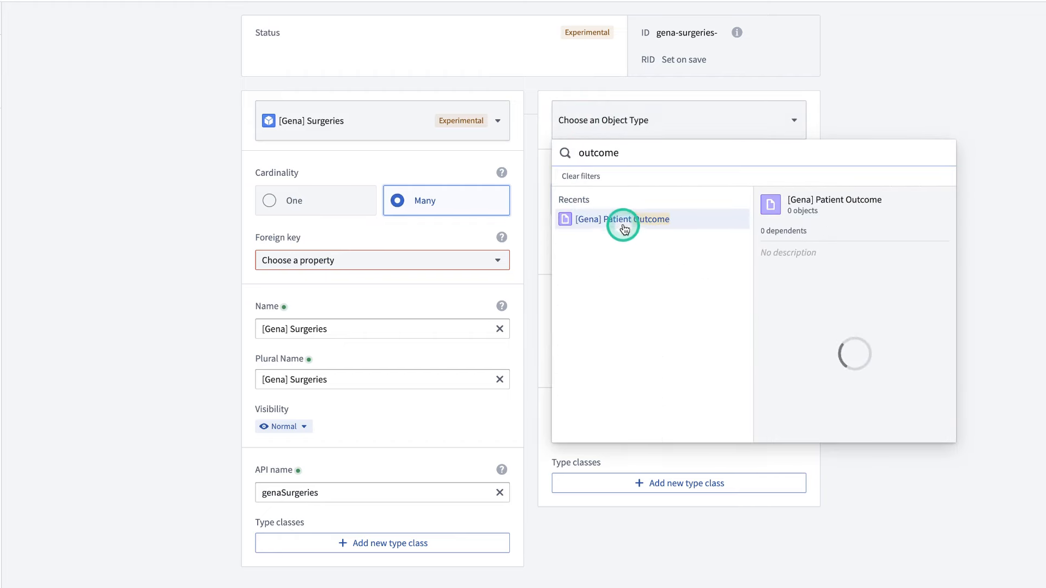
{"action": "left_click", "coordinate": [623, 224]}
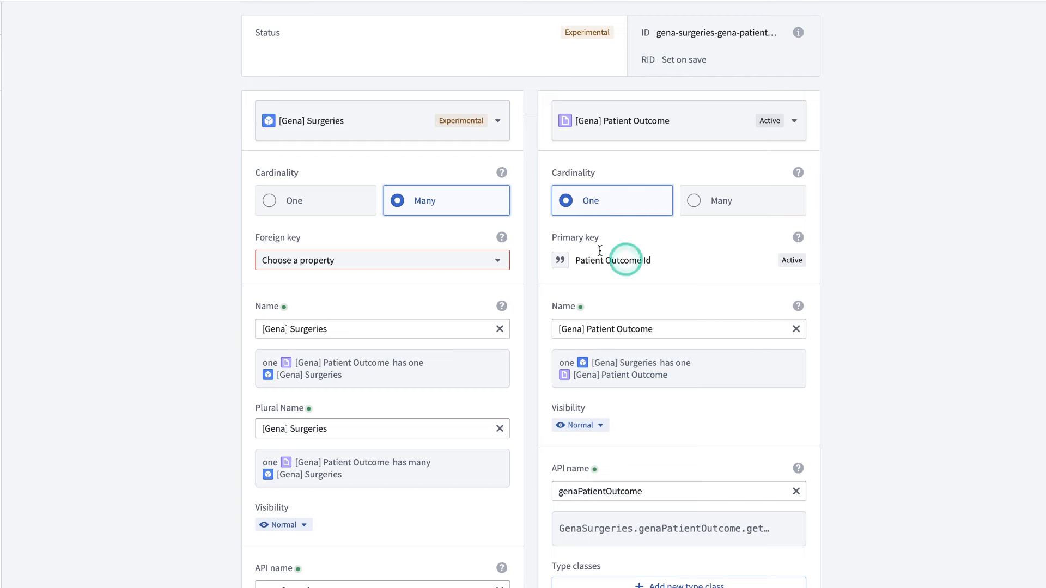
Set the Surgeries side's cardinality to One and choose Surgery Id as its foreign key
{"action": "left_click", "coordinate": [269, 200]}
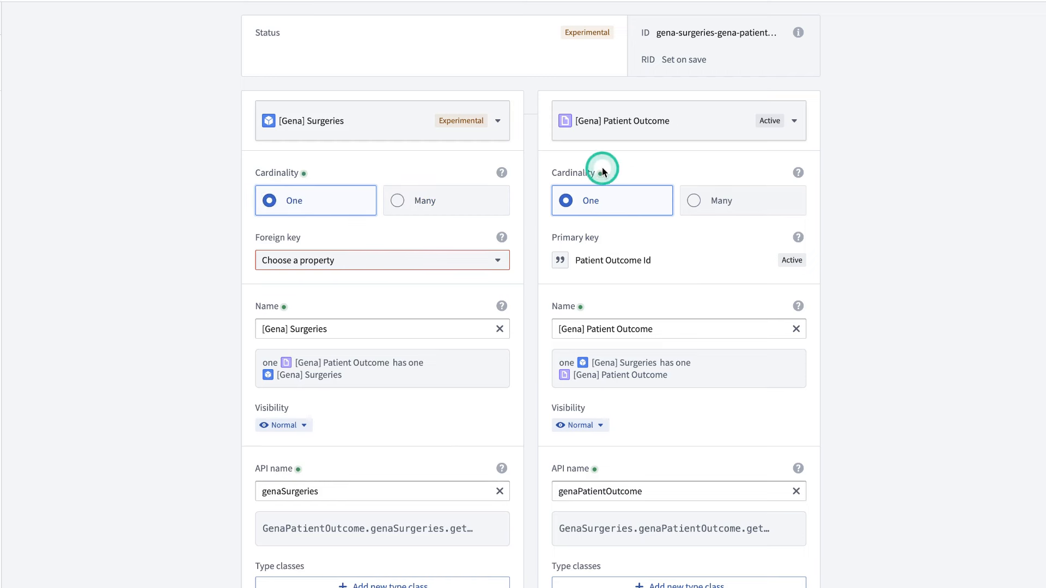
{"action": "left_click", "coordinate": [426, 262]}
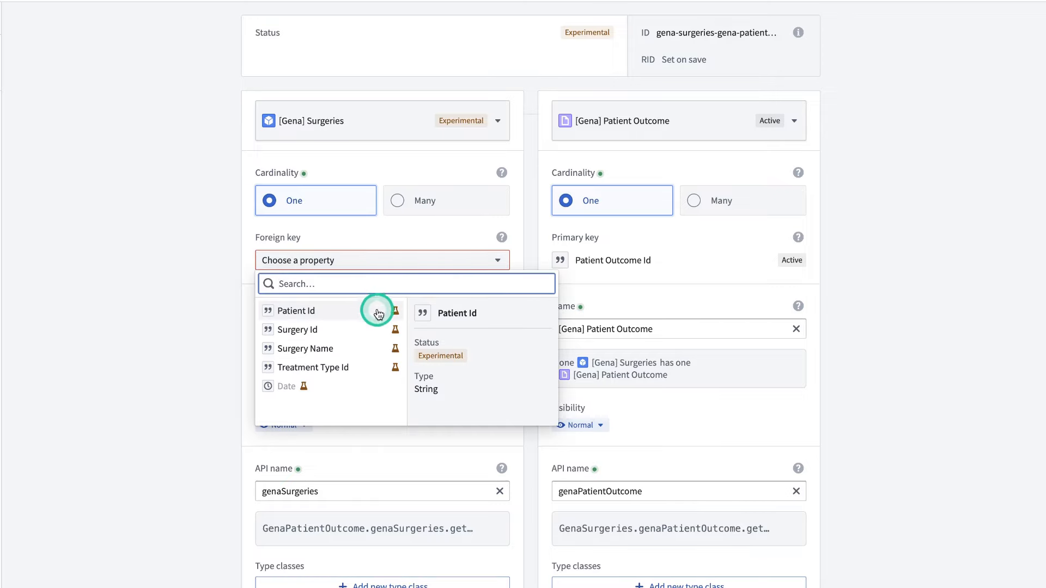
{"action": "left_click", "coordinate": [363, 330]}
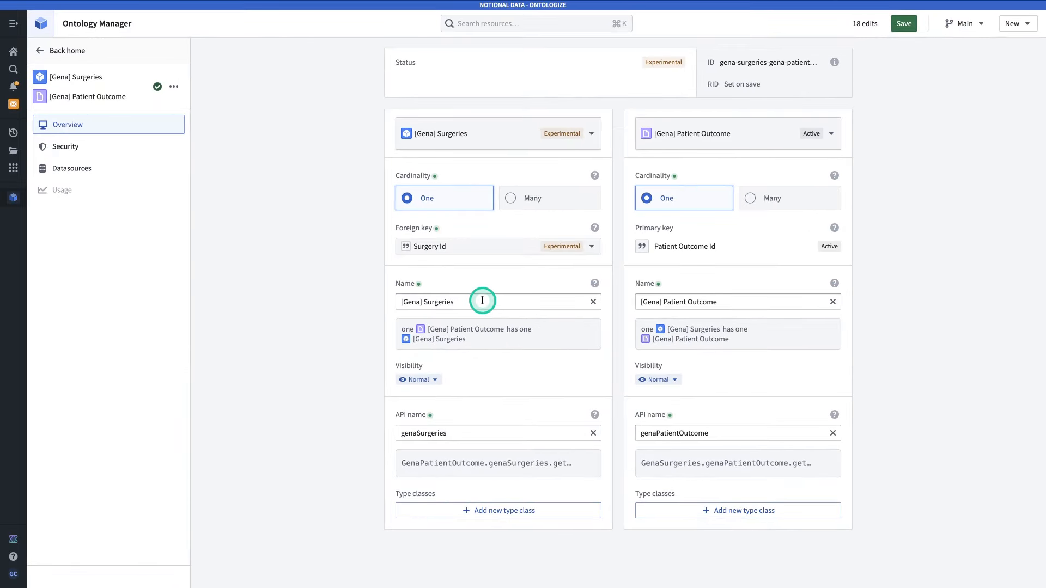
Save the Surgeries links to Treatment Type and Patient Outcome to the ontology
{"action": "left_click", "coordinate": [904, 23]}
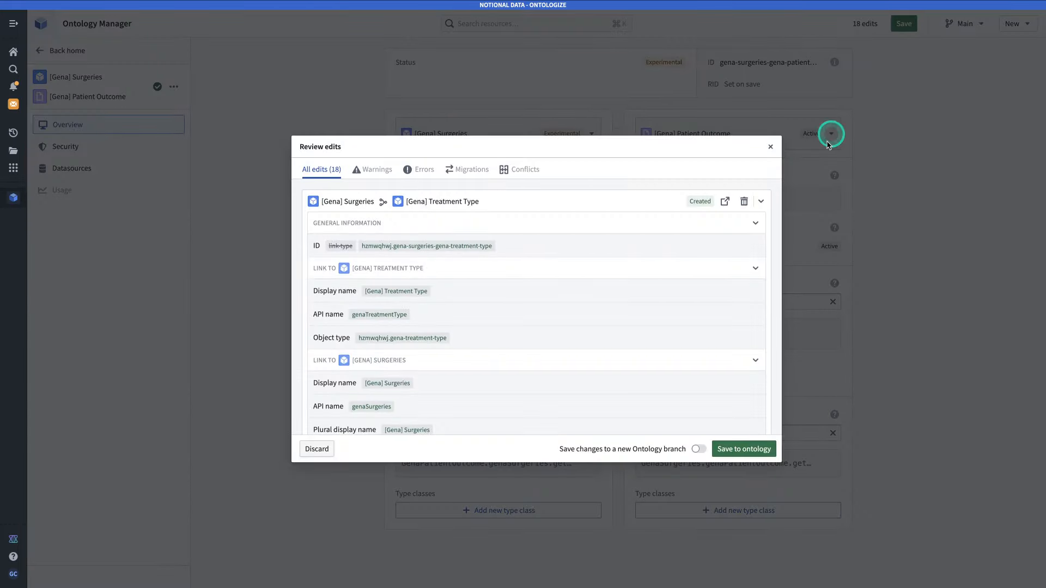
{"action": "left_click", "coordinate": [766, 452]}
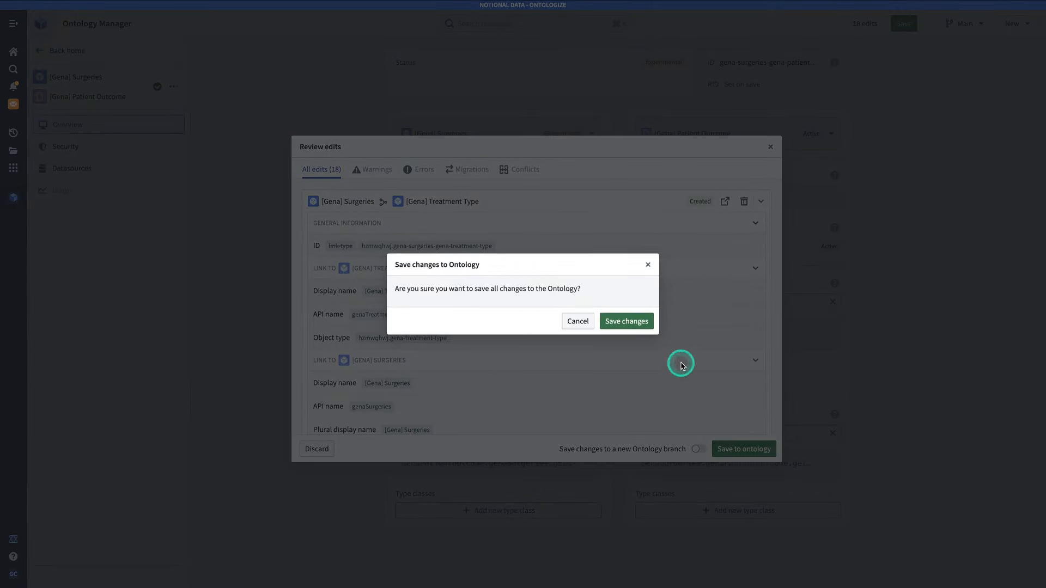
{"action": "left_click", "coordinate": [625, 322]}
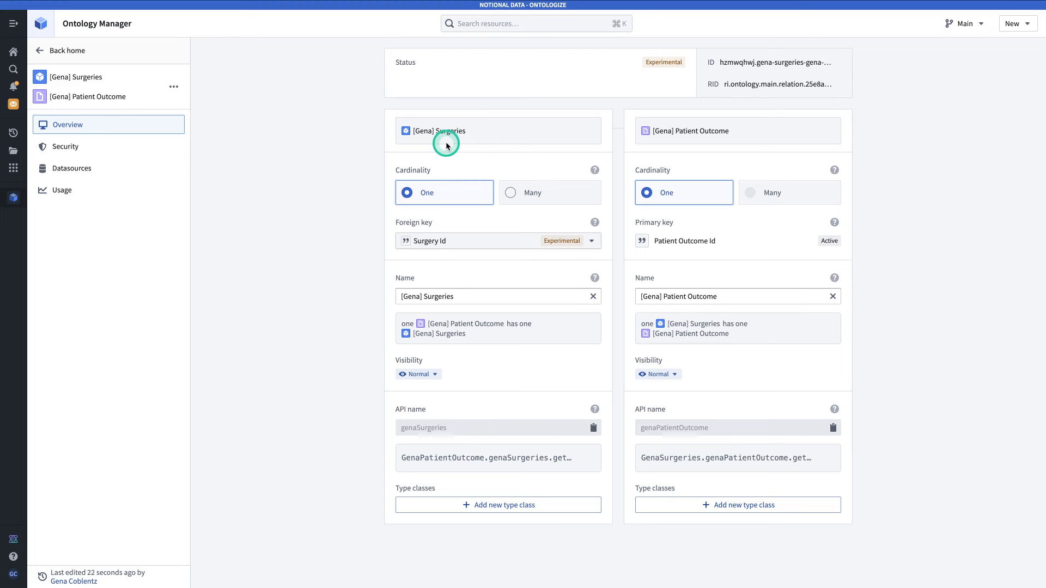
Create a new link type between the Patients and Treatment Type object types
{"action": "left_click", "coordinate": [1006, 27]}
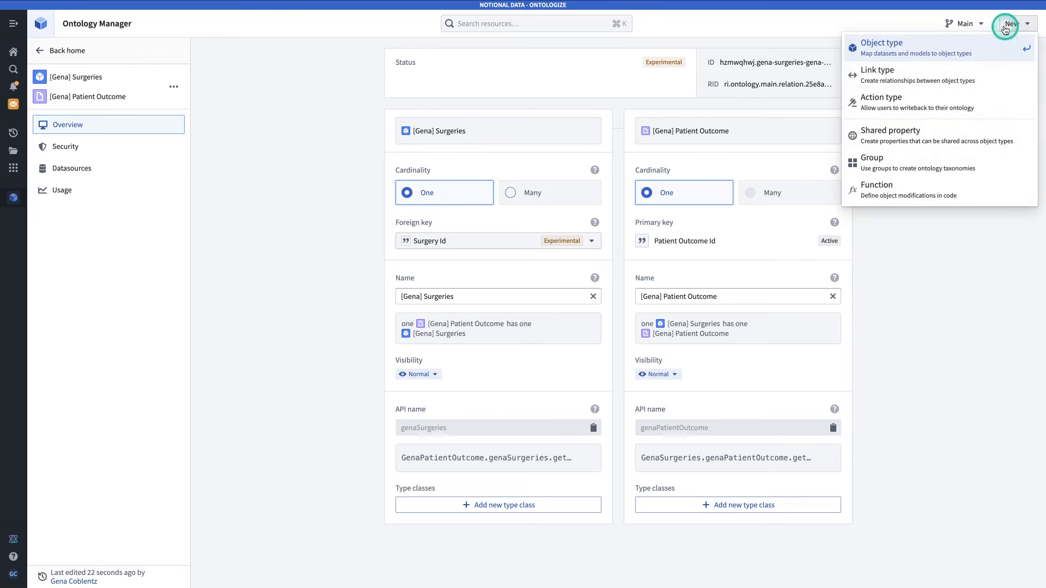
{"action": "left_click", "coordinate": [951, 72]}
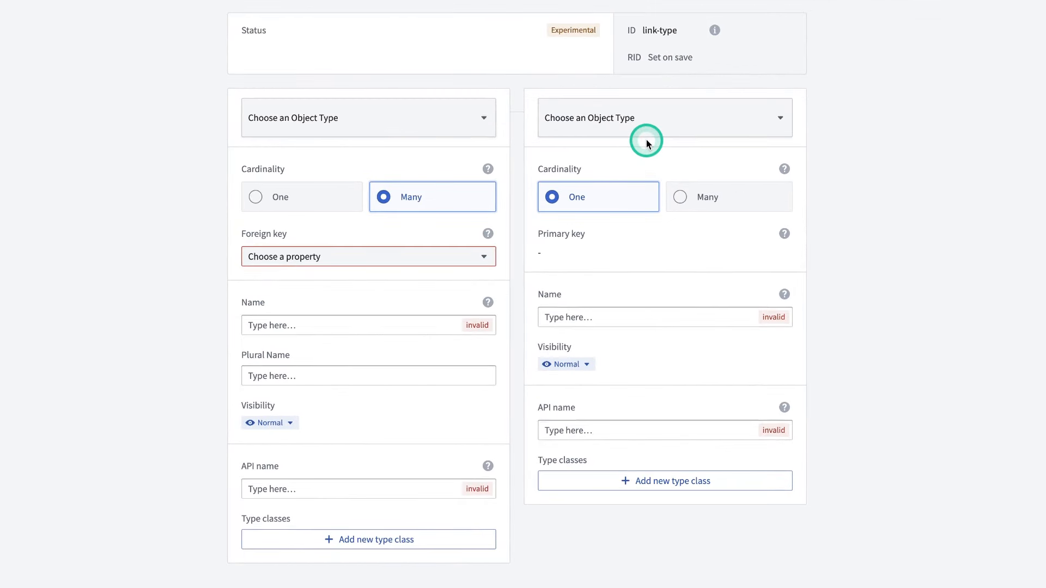
{"action": "left_click", "coordinate": [624, 141]}
{"action": "left_click", "coordinate": [440, 127]}
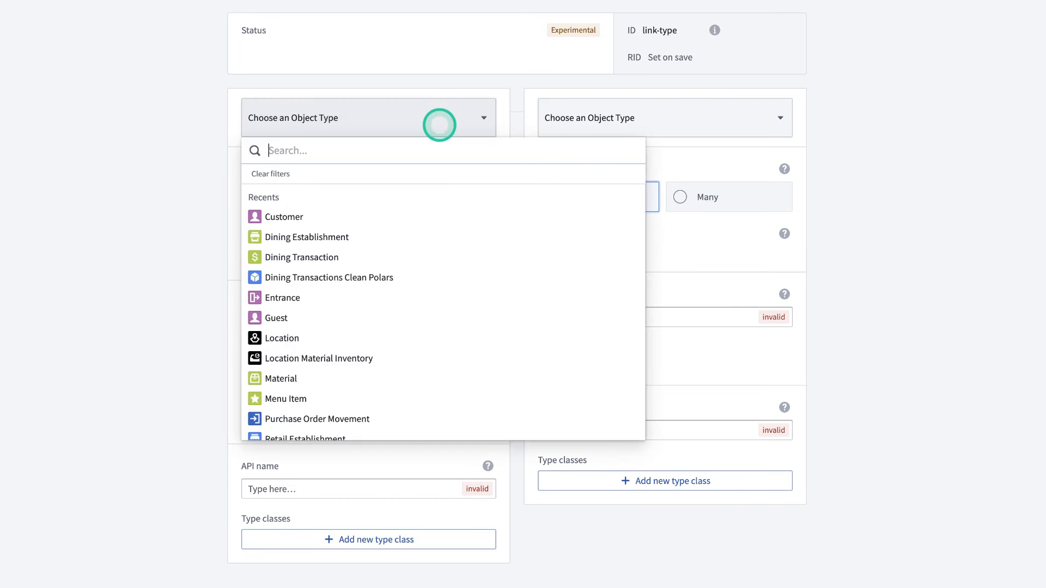
{"action": "type", "text": "patient"}
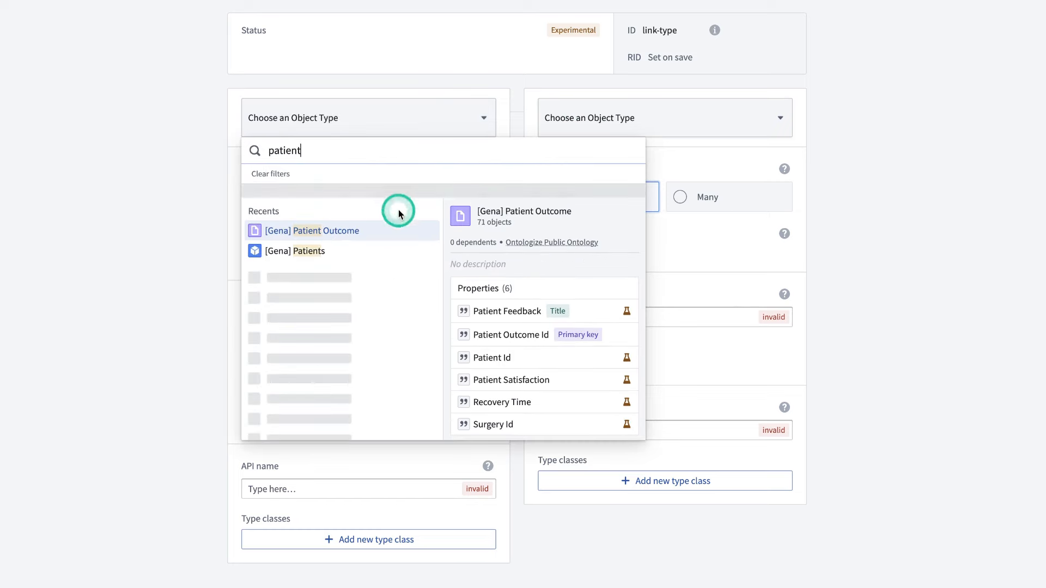
{"action": "left_click", "coordinate": [407, 240]}
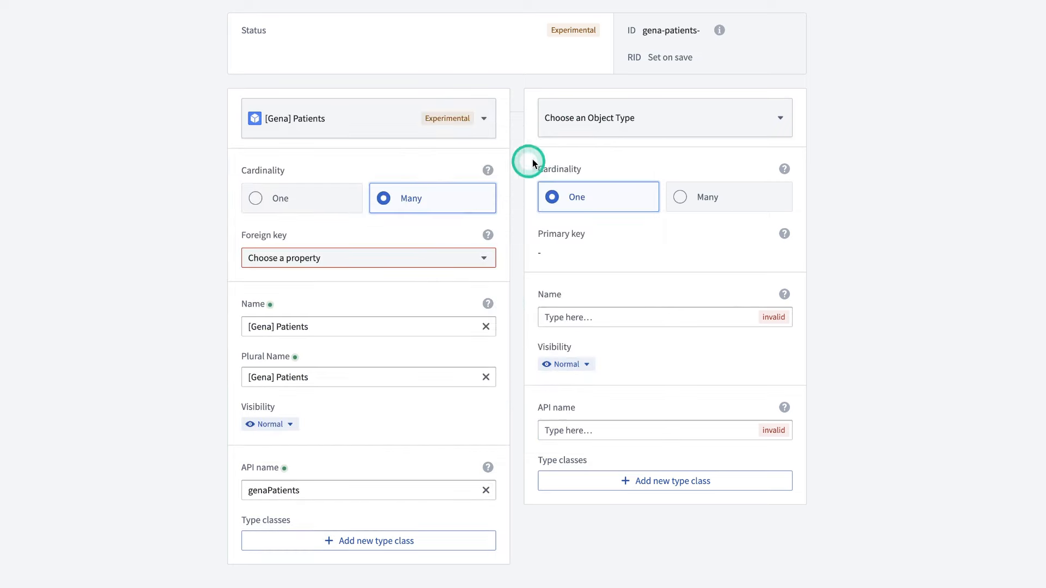
{"action": "left_click", "coordinate": [613, 115]}
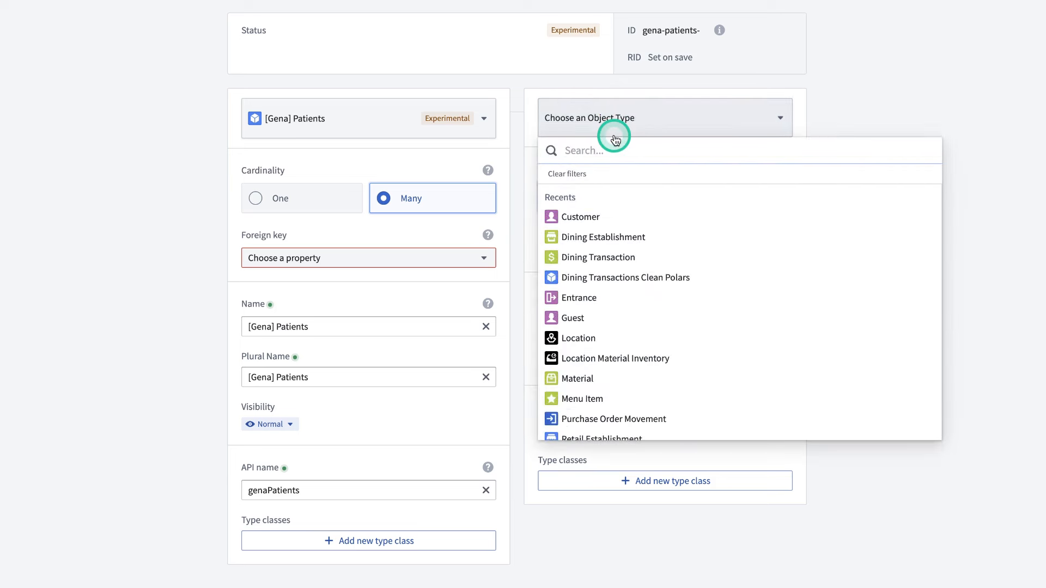
{"action": "type", "text": "treat"}
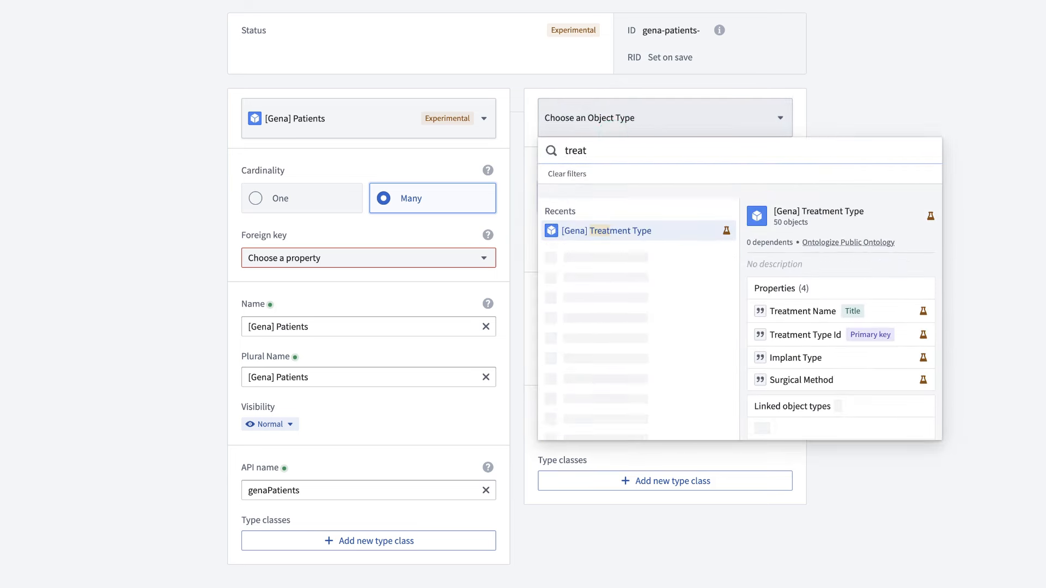
{"action": "left_click", "coordinate": [627, 213]}
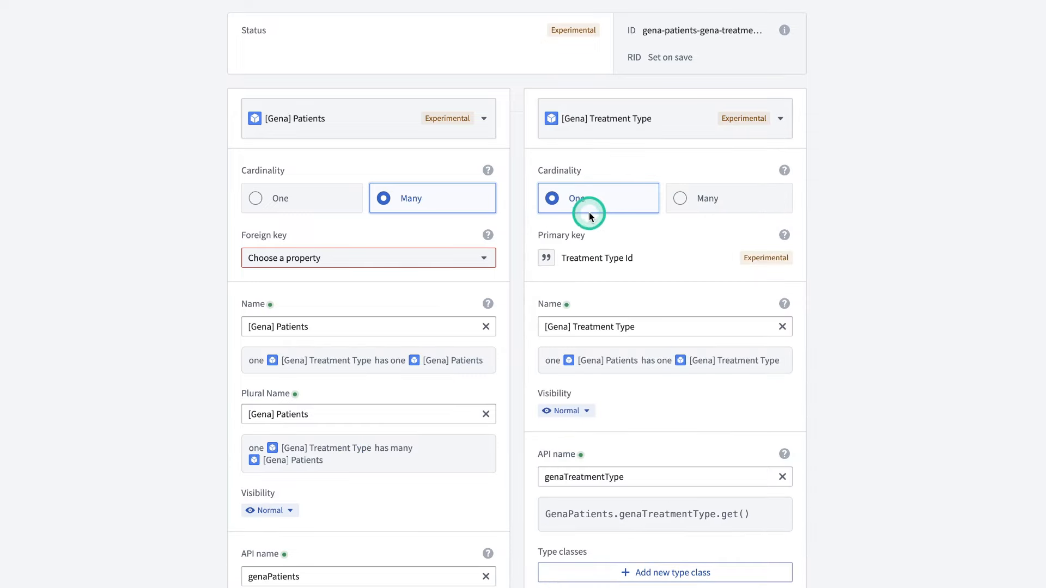
Make the Patients–Treatment Type link many-to-many, using the patients_treatment_types_join_table dataset as its join table
{"action": "left_click", "coordinate": [738, 197]}
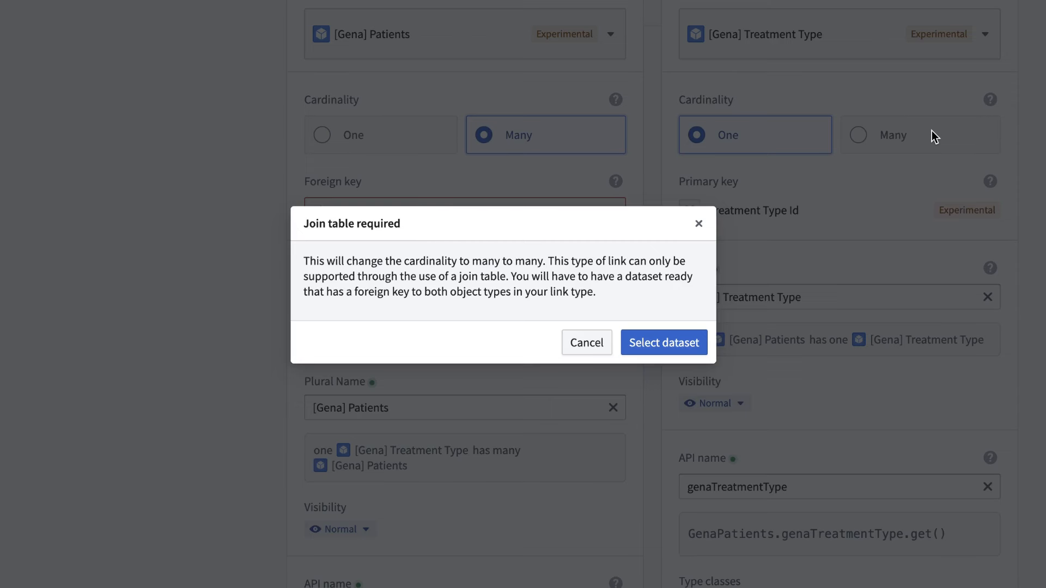
{"action": "left_click", "coordinate": [670, 342]}
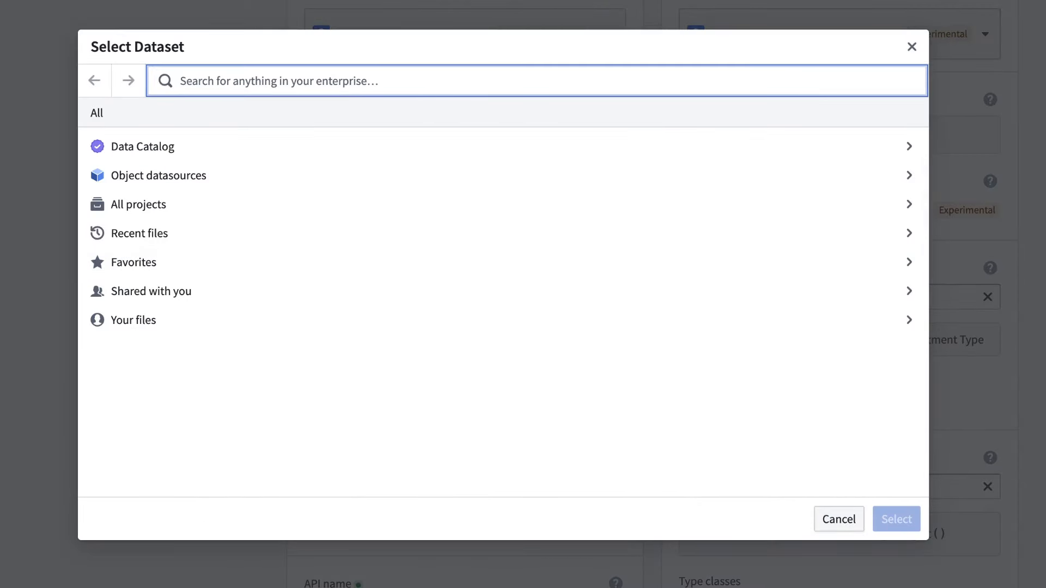
{"action": "type", "text": "patien"}
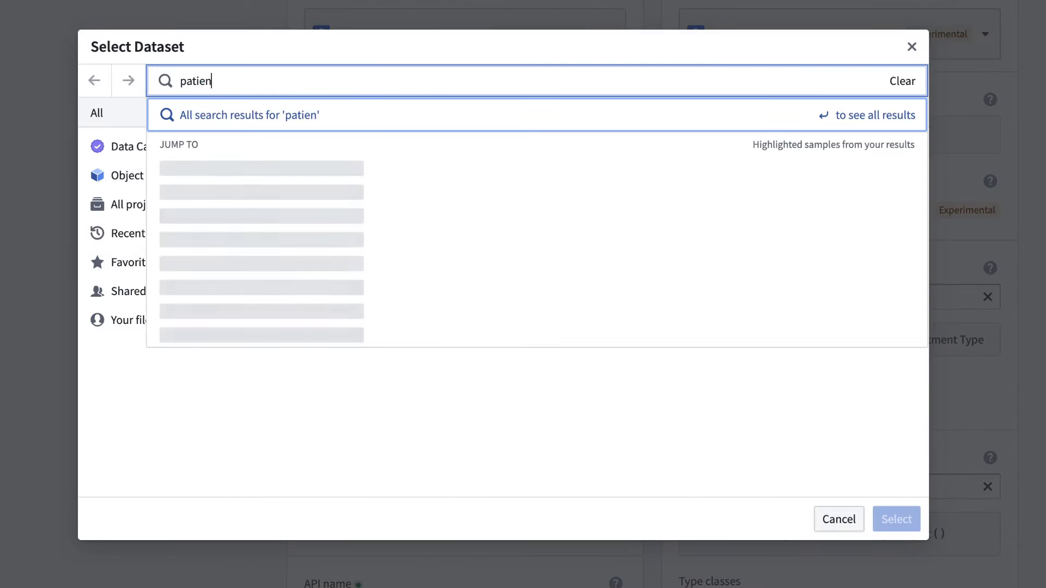
{"action": "type", "text": "t_treatment_typ"}
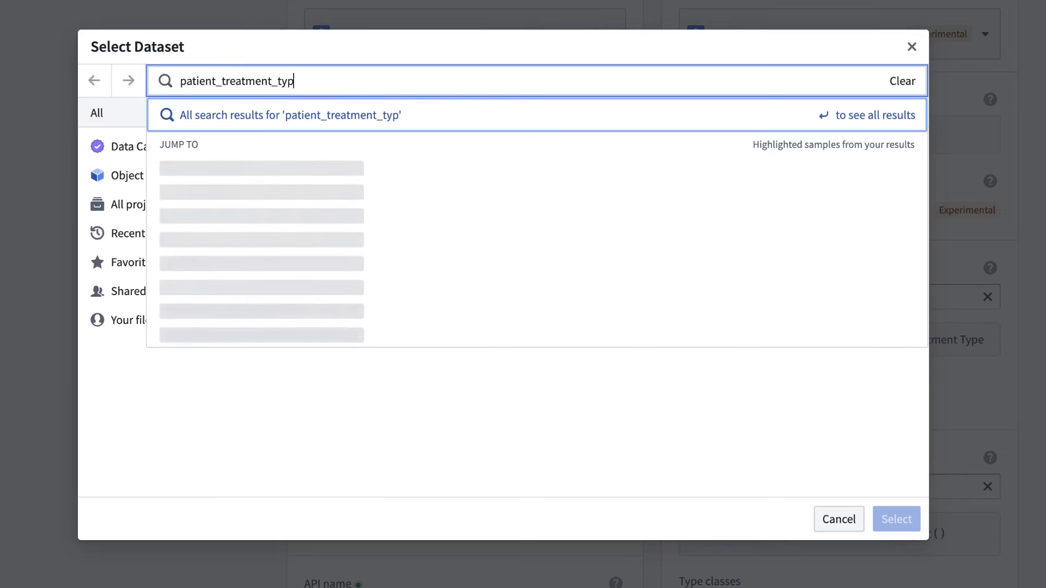
{"action": "type", "text": "es"}
{"action": "type", "text": "_joi"}
{"action": "type", "text": "n_tabl"}
{"action": "type", "text": "e"}
{"action": "key", "text": "Return"}
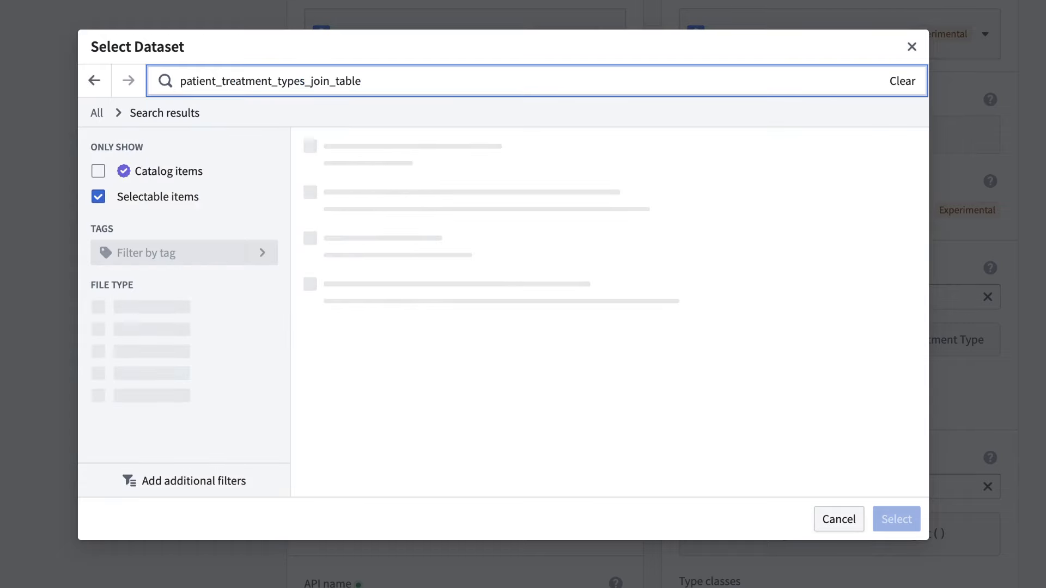
{"action": "left_click", "coordinate": [702, 160]}
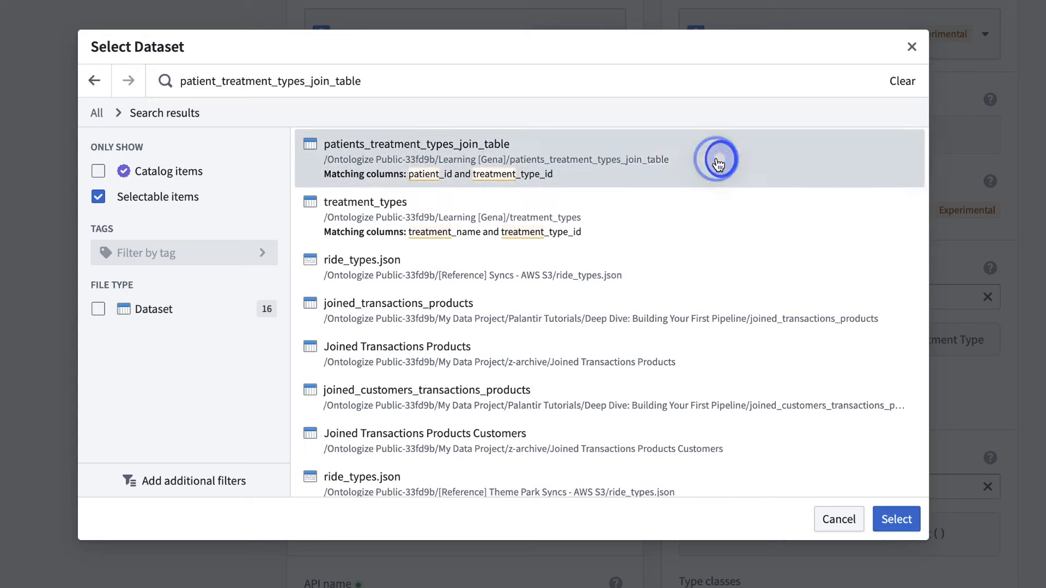
{"action": "left_click", "coordinate": [888, 519]}
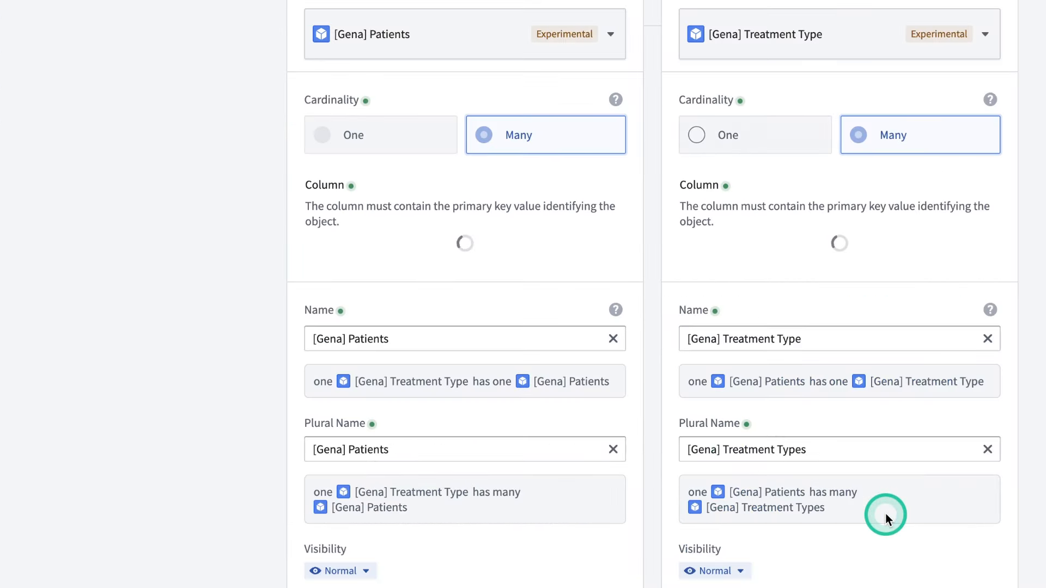
Map the join table's patient_id column to Patients and its treatment_type_id column to Treatment Type
{"action": "left_click", "coordinate": [576, 259]}
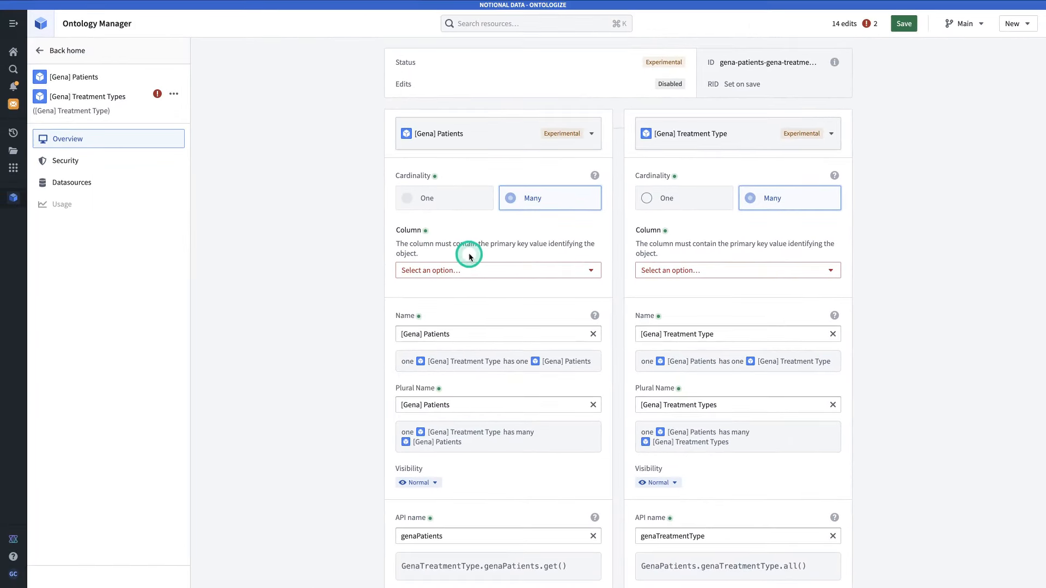
{"action": "left_click", "coordinate": [529, 271]}
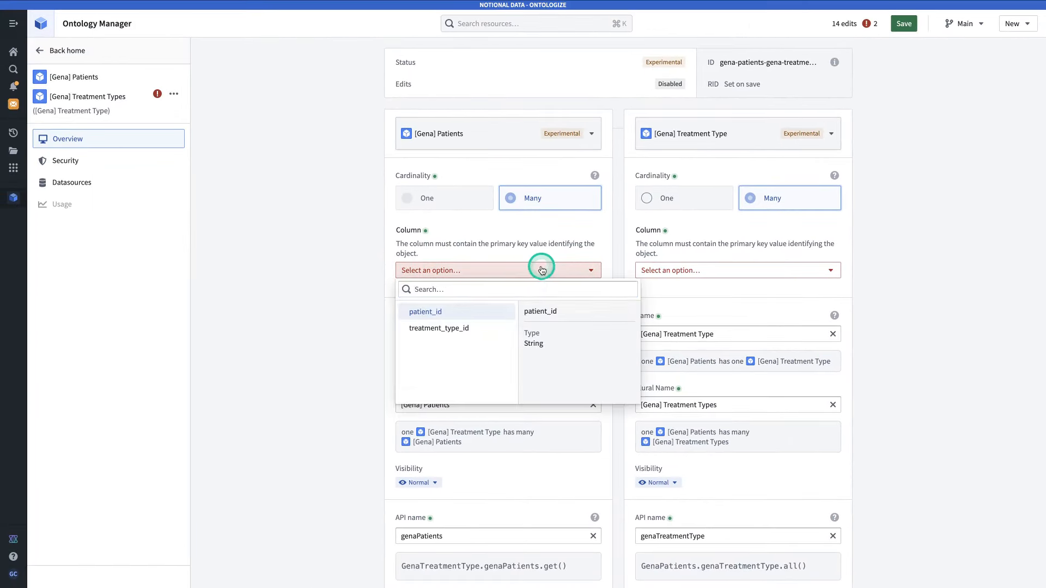
{"action": "left_click", "coordinate": [474, 313]}
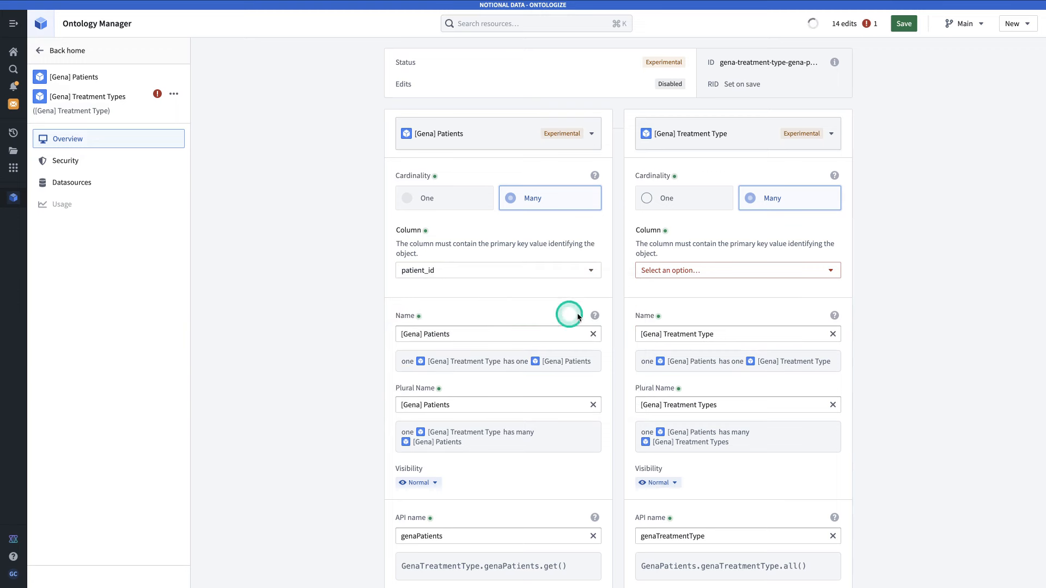
{"action": "left_click", "coordinate": [701, 274]}
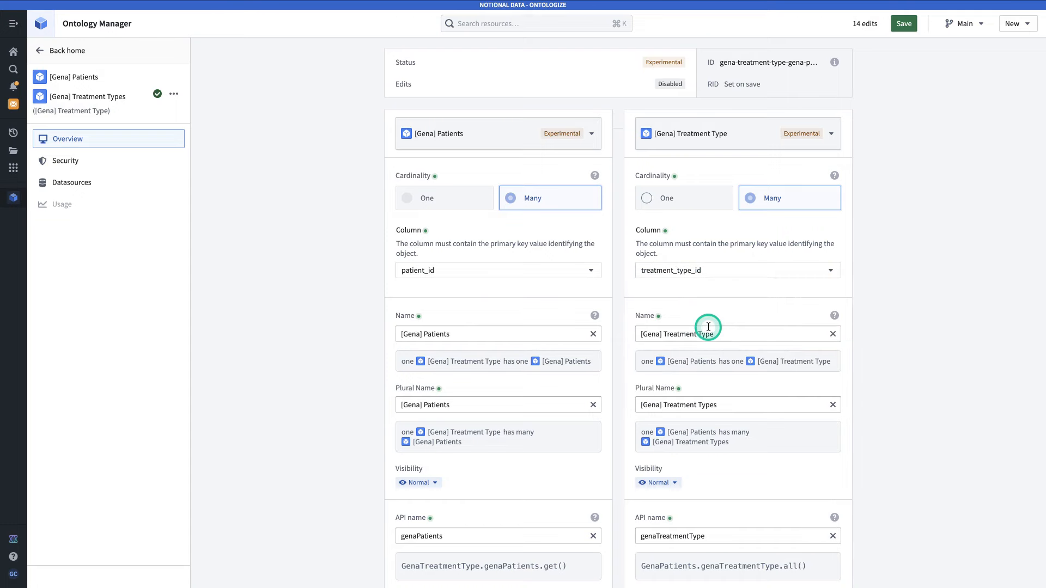
Save the many-to-many link between Patients and Treatment Type to the ontology
{"action": "left_click", "coordinate": [904, 24]}
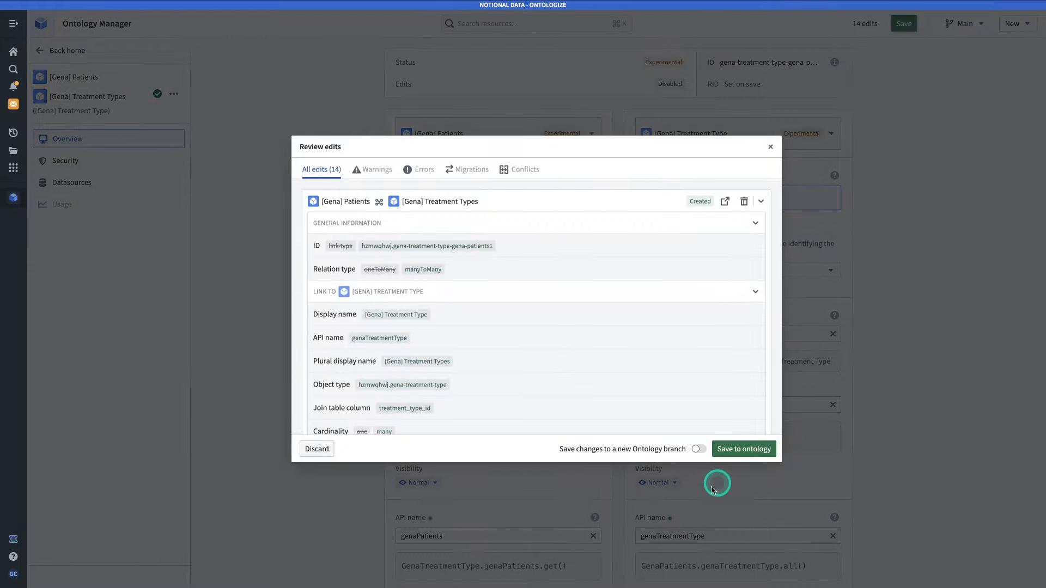
{"action": "left_click", "coordinate": [744, 449]}
{"action": "left_click", "coordinate": [628, 325]}
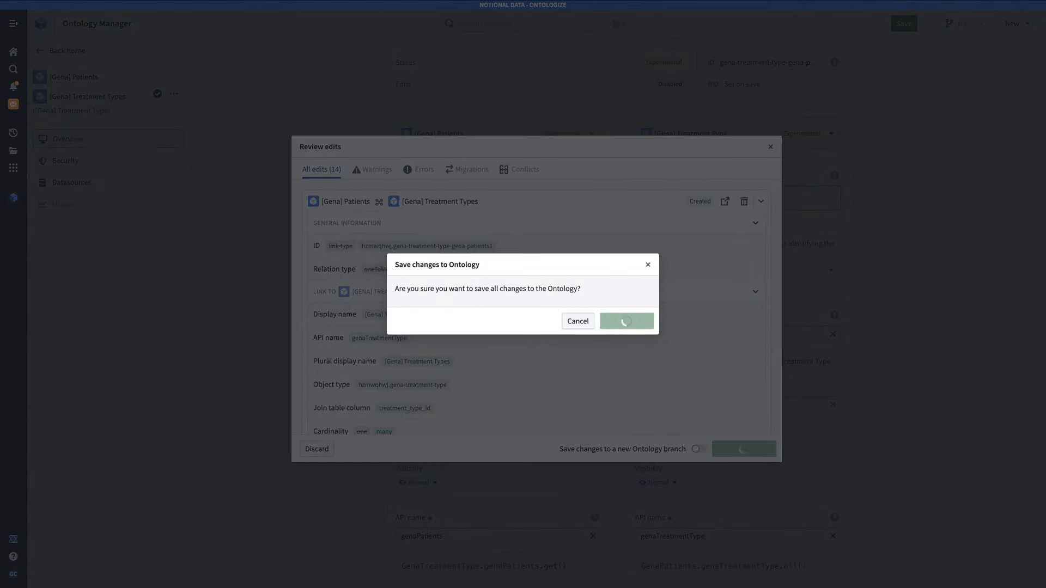
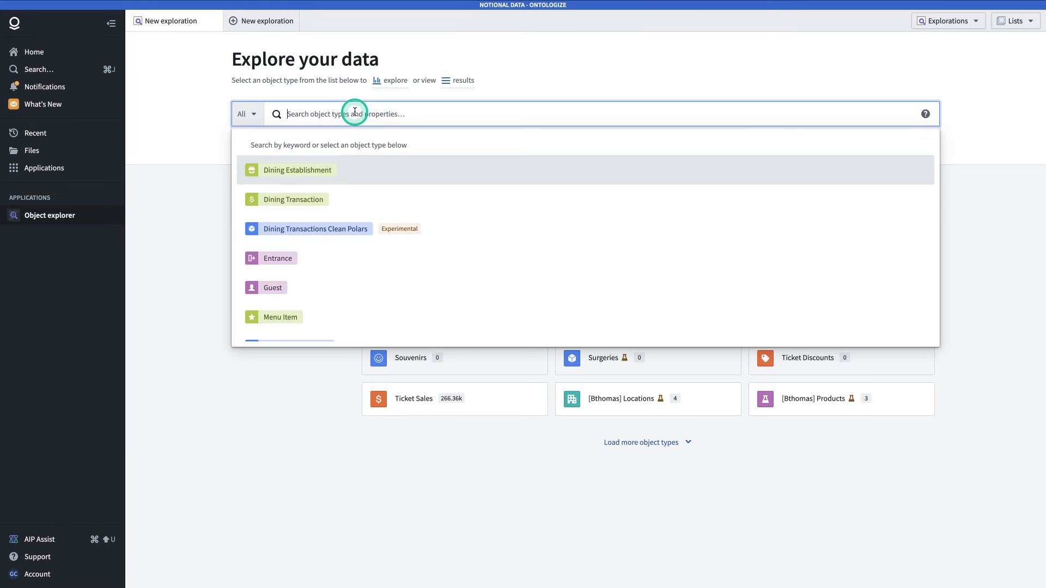
In Object Explorer, explore the Patients object type and filter it to patients whose Comorbidities value is Obesity
{"action": "type", "text": "tient"}
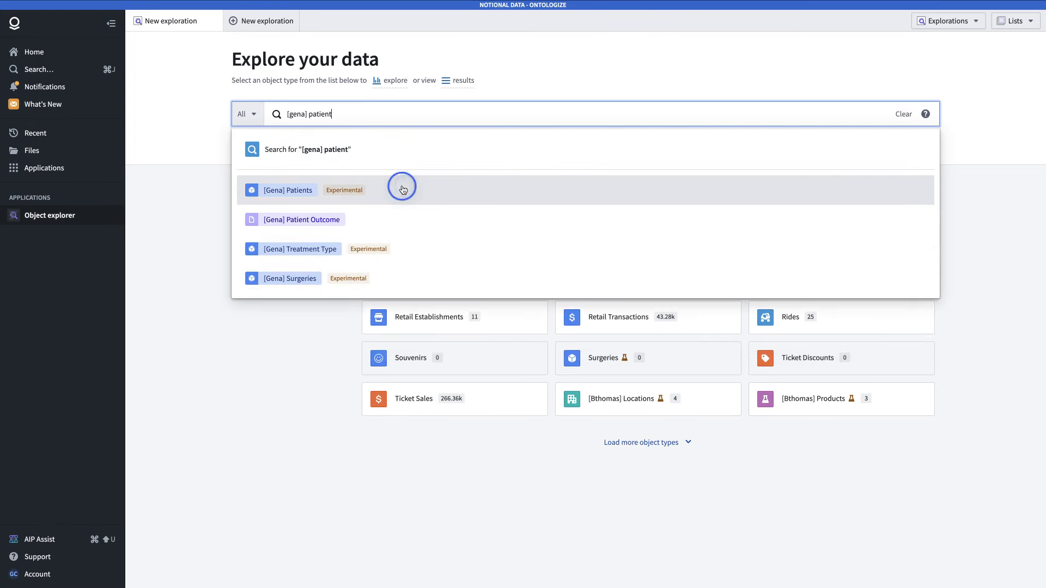
{"action": "left_click", "coordinate": [404, 189]}
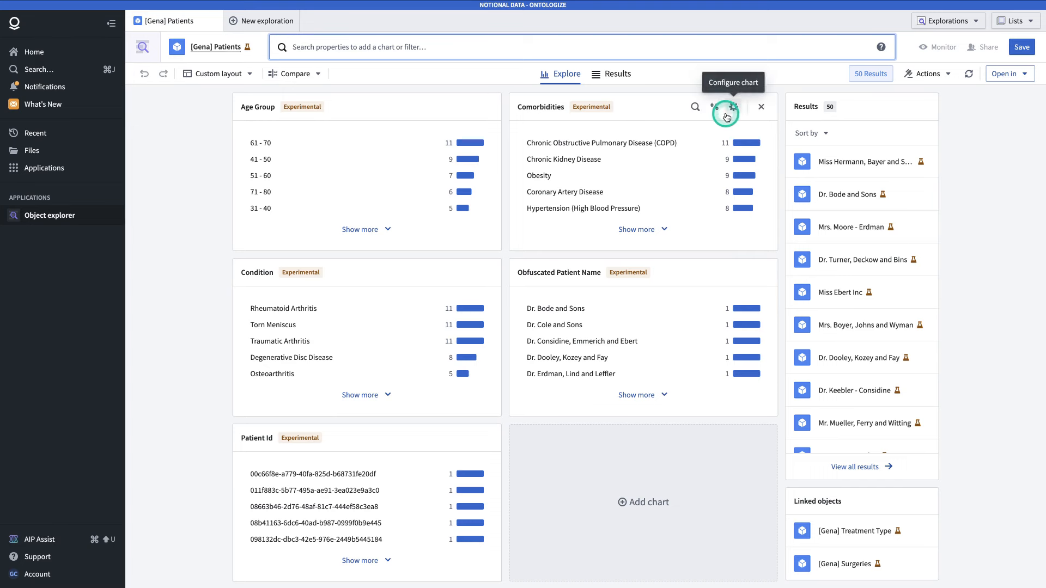
{"action": "left_click", "coordinate": [694, 108]}
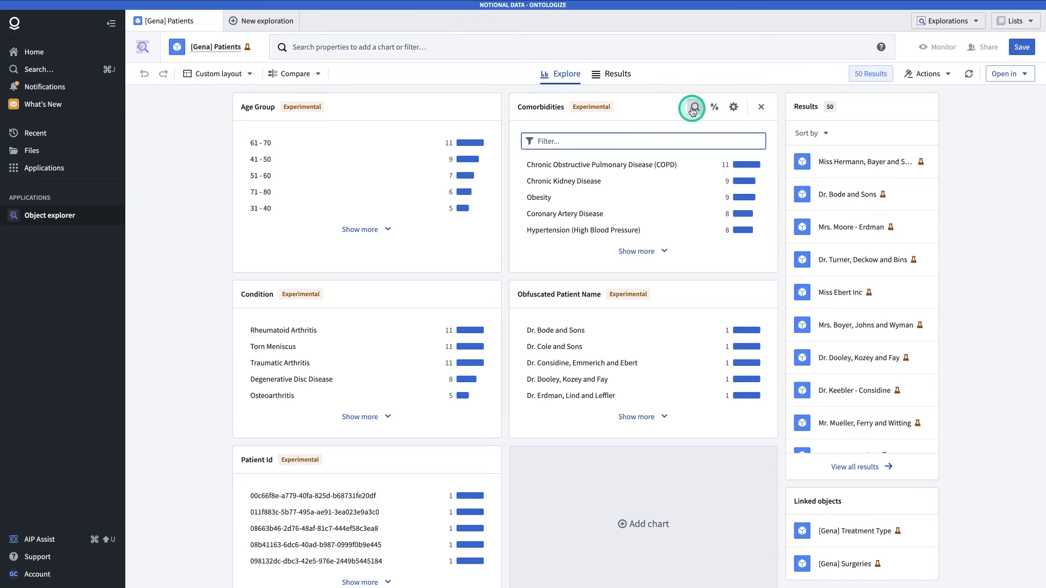
{"action": "type", "text": "obesity"}
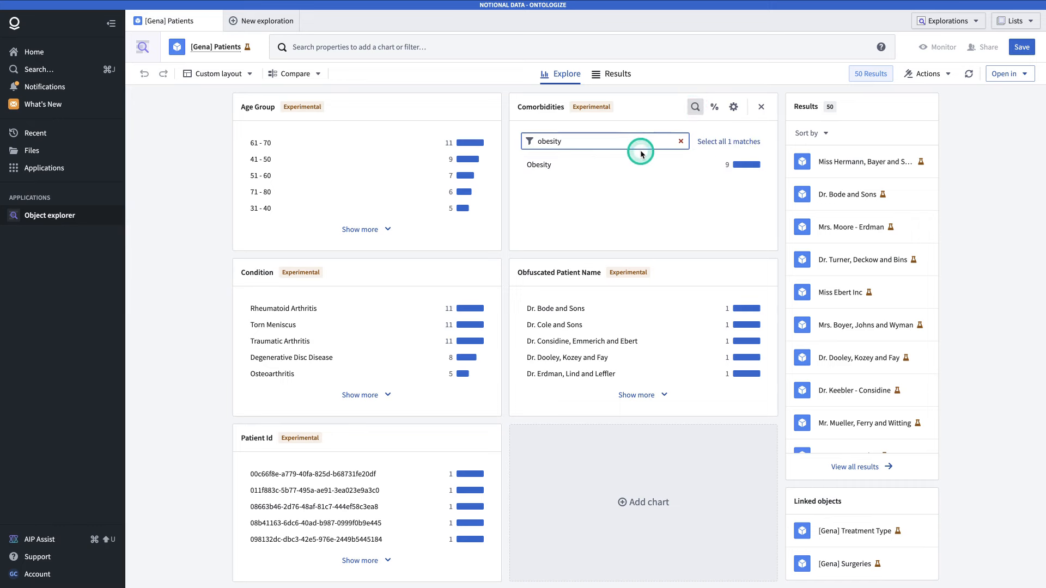
{"action": "left_click", "coordinate": [640, 164]}
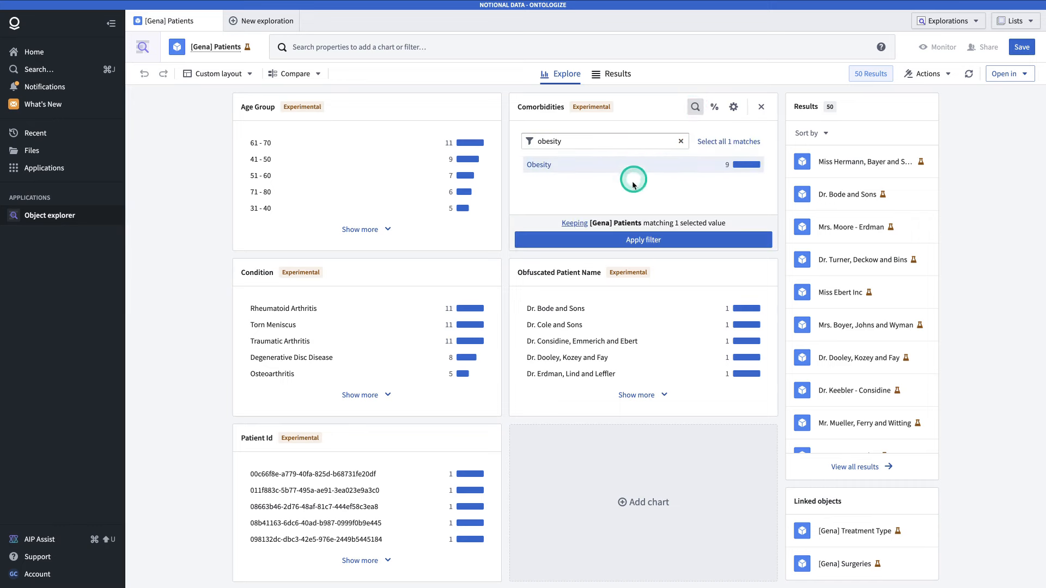
{"action": "left_click", "coordinate": [638, 239]}
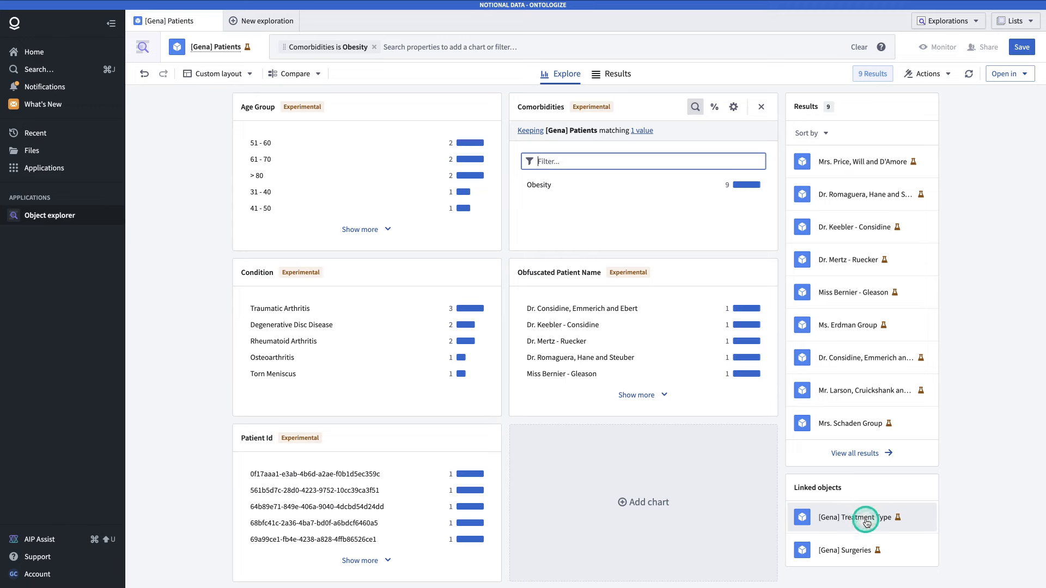
Pivot from the filtered patients through their linked Surgeries to Patient Outcome, and review the filter applied on Surgeries
{"action": "left_click", "coordinate": [872, 551]}
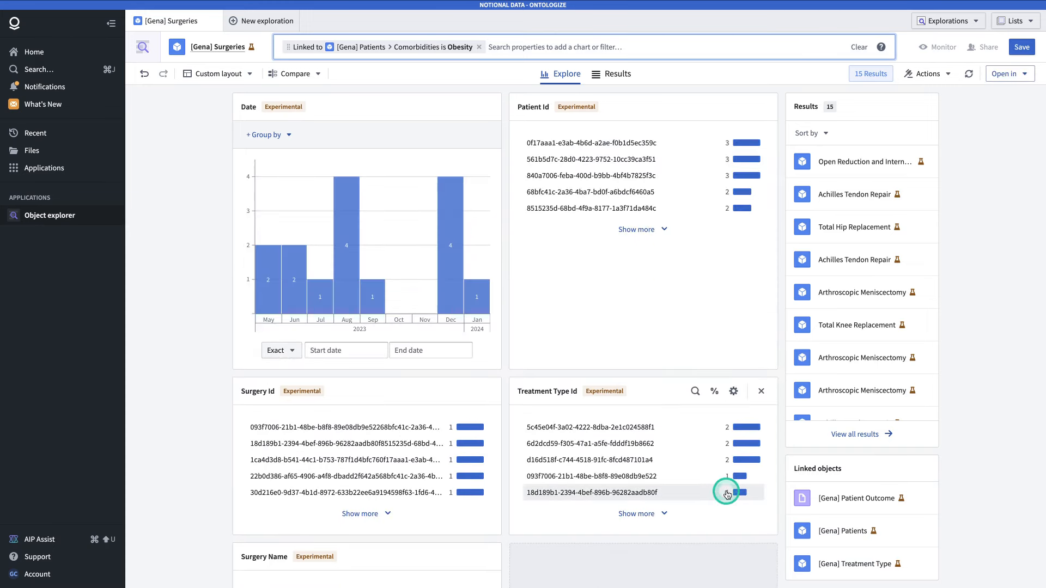
{"action": "left_click", "coordinate": [863, 501]}
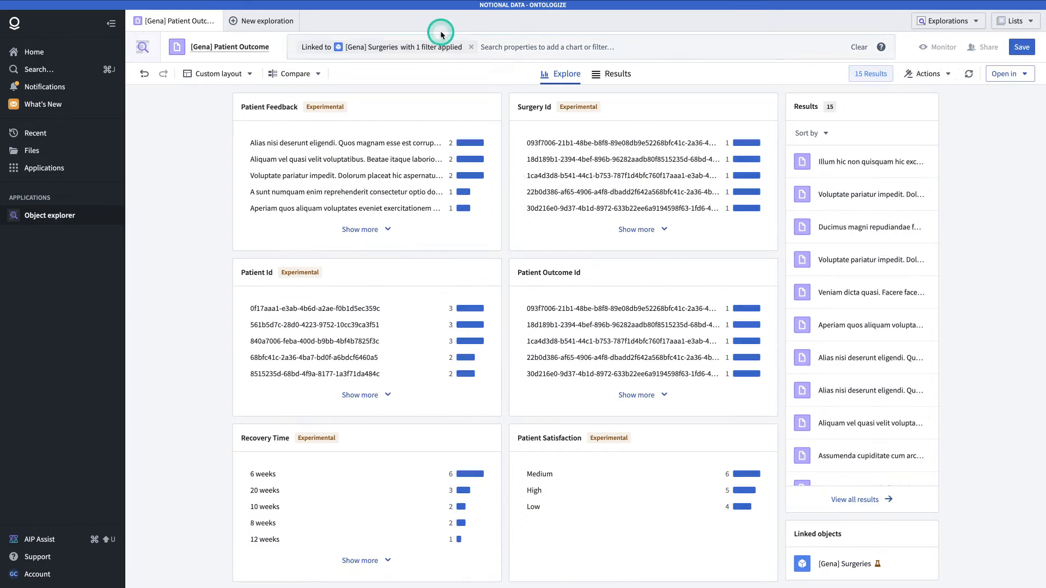
{"action": "left_click", "coordinate": [402, 46]}
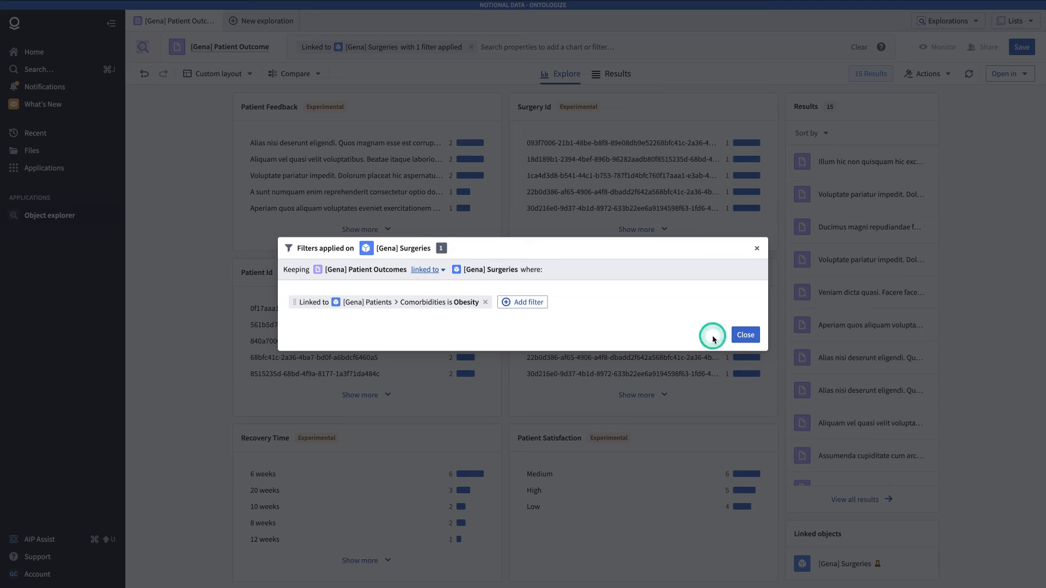
{"action": "left_click", "coordinate": [744, 335]}
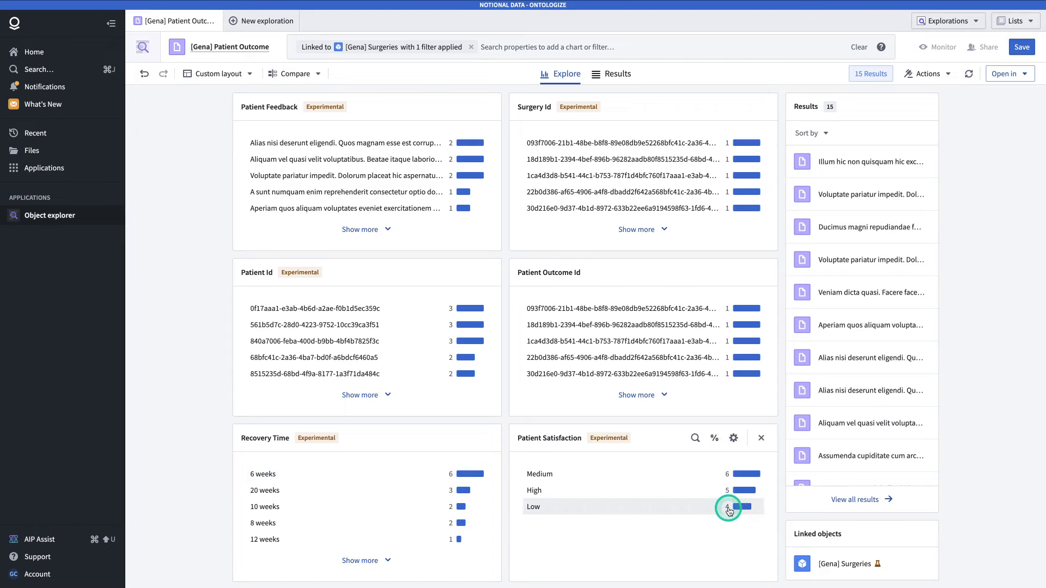
View all Patient Outcome results as a table and configure it to show all columns
{"action": "left_click", "coordinate": [860, 508]}
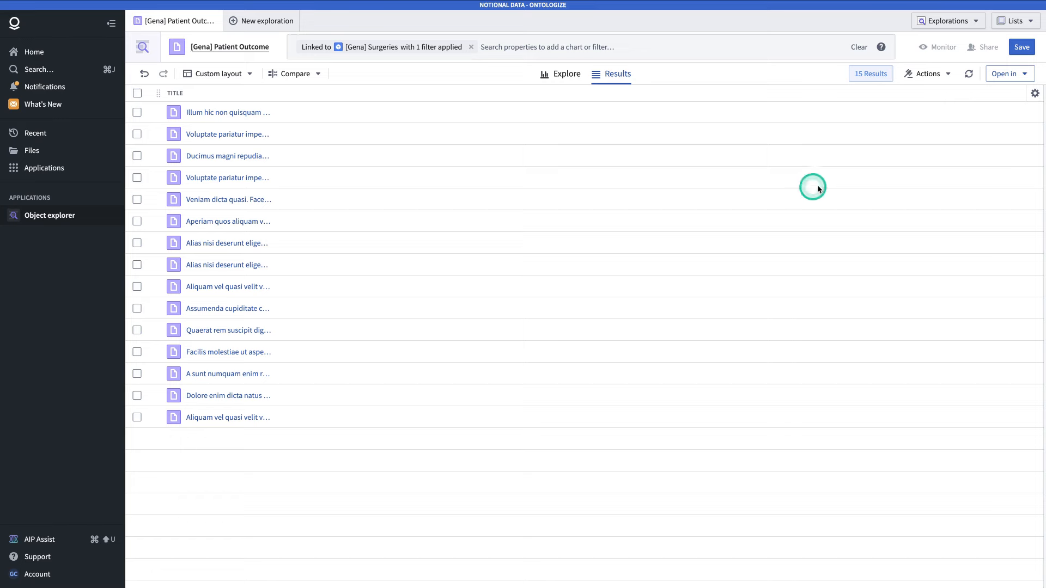
{"action": "left_click", "coordinate": [1033, 93]}
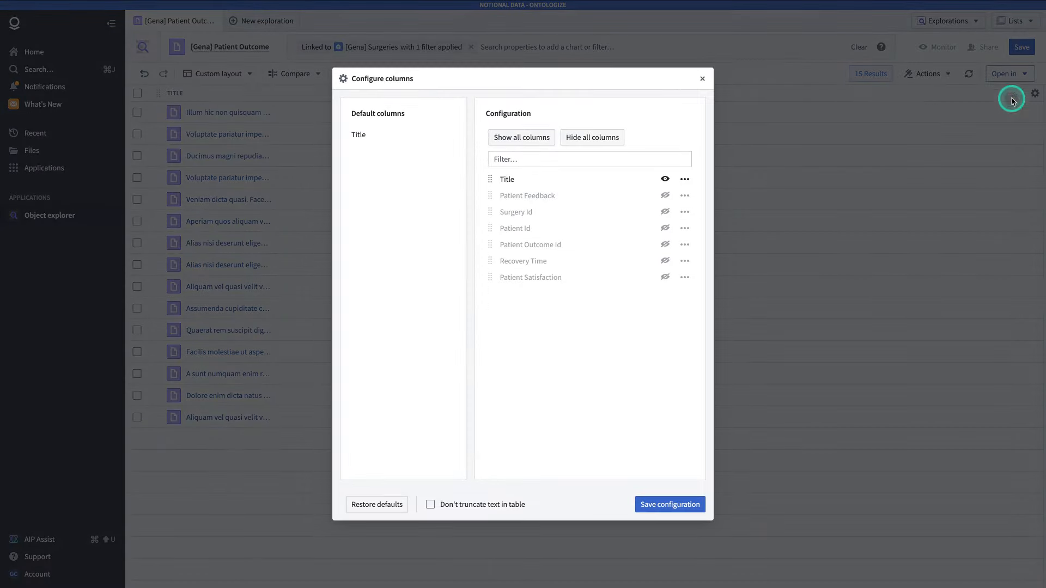
{"action": "left_click", "coordinate": [516, 138]}
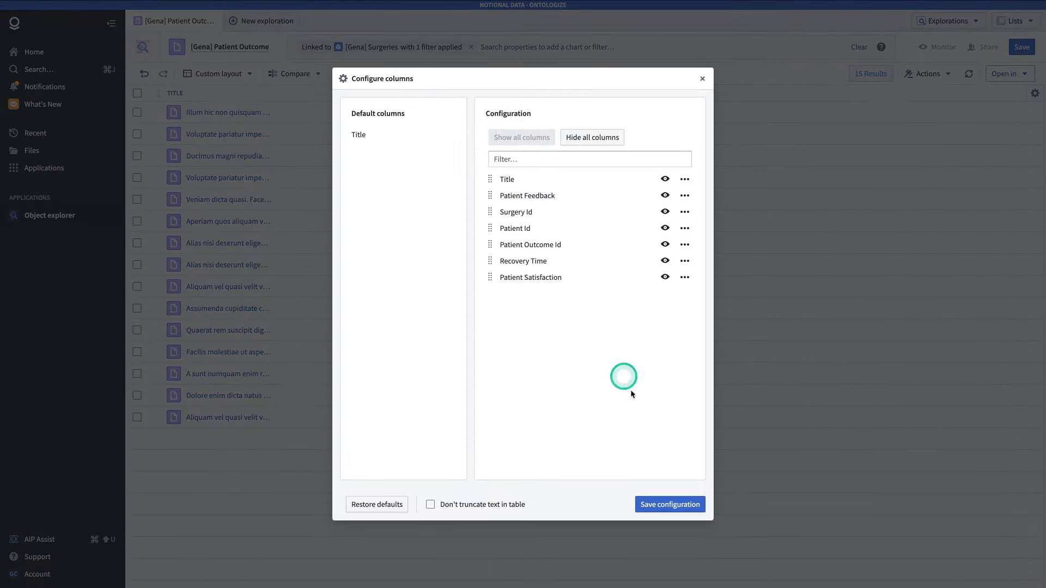
{"action": "left_click", "coordinate": [665, 501]}
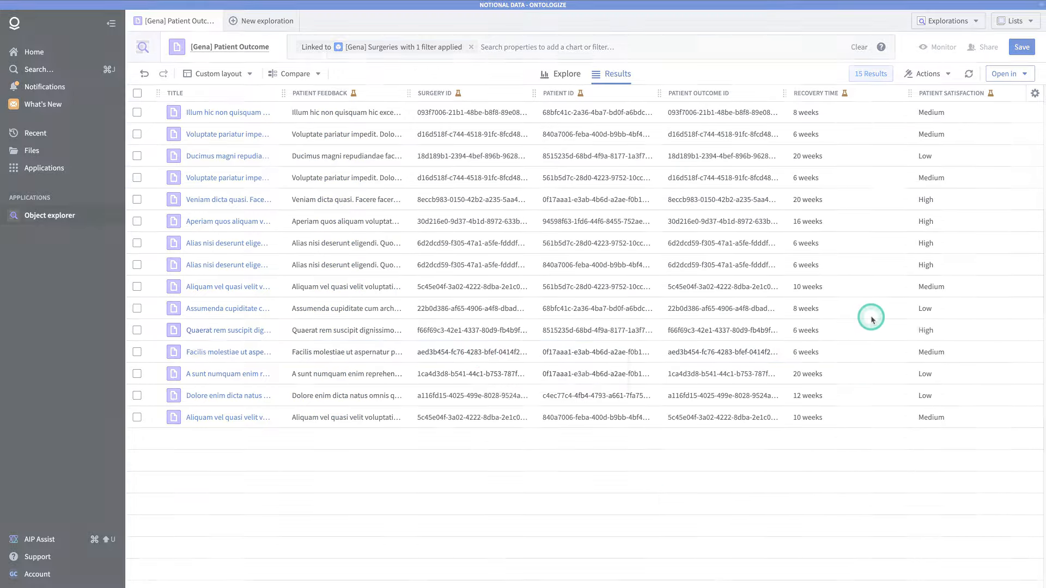
Go back to the Surgeries exploration linked to obese patients and explore its data lineage
{"action": "left_click", "coordinate": [143, 76]}
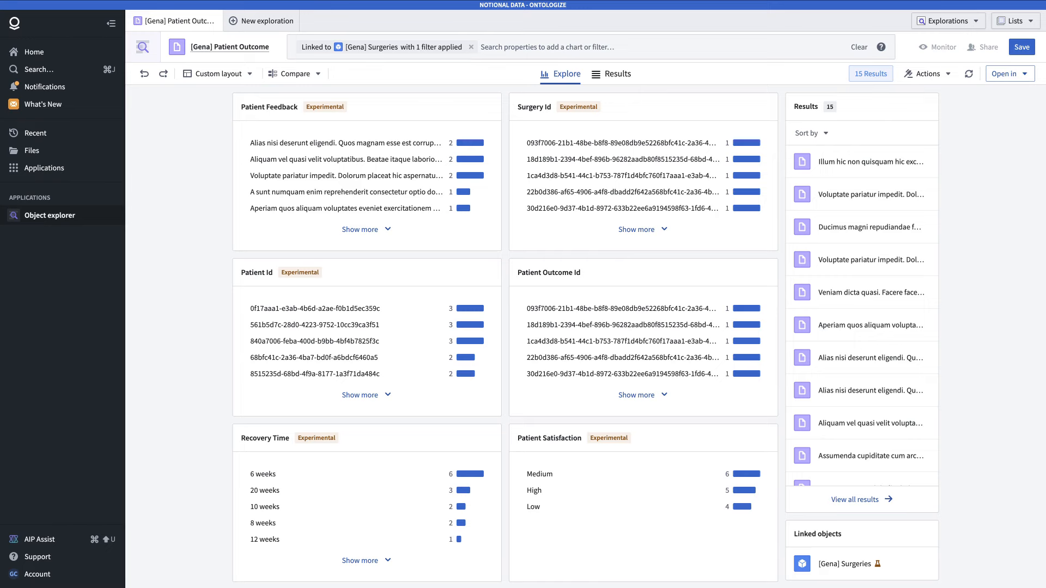
{"action": "left_click", "coordinate": [145, 75]}
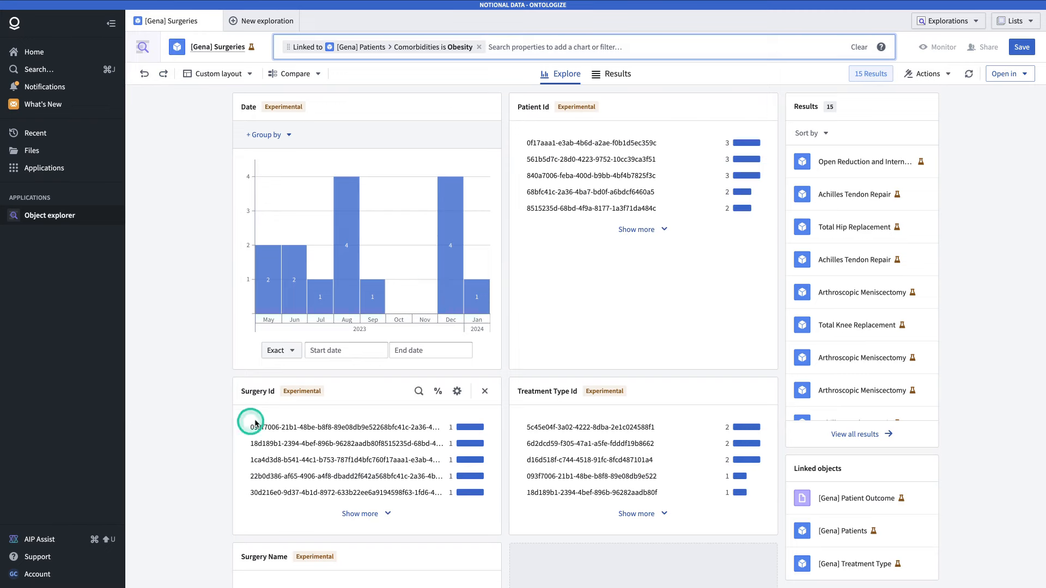
{"action": "left_click", "coordinate": [1007, 73]}
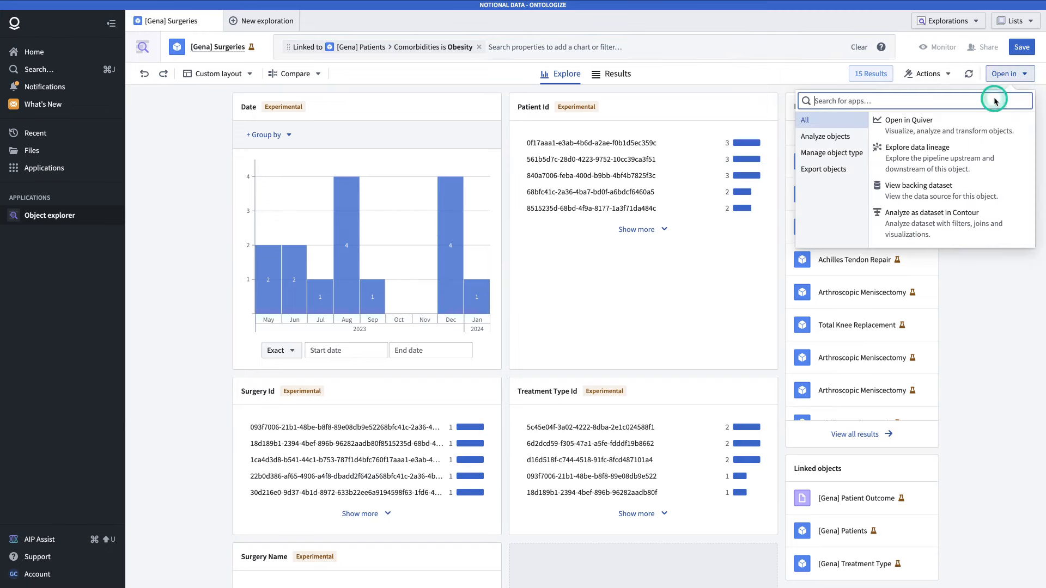
{"action": "left_click", "coordinate": [964, 299]}
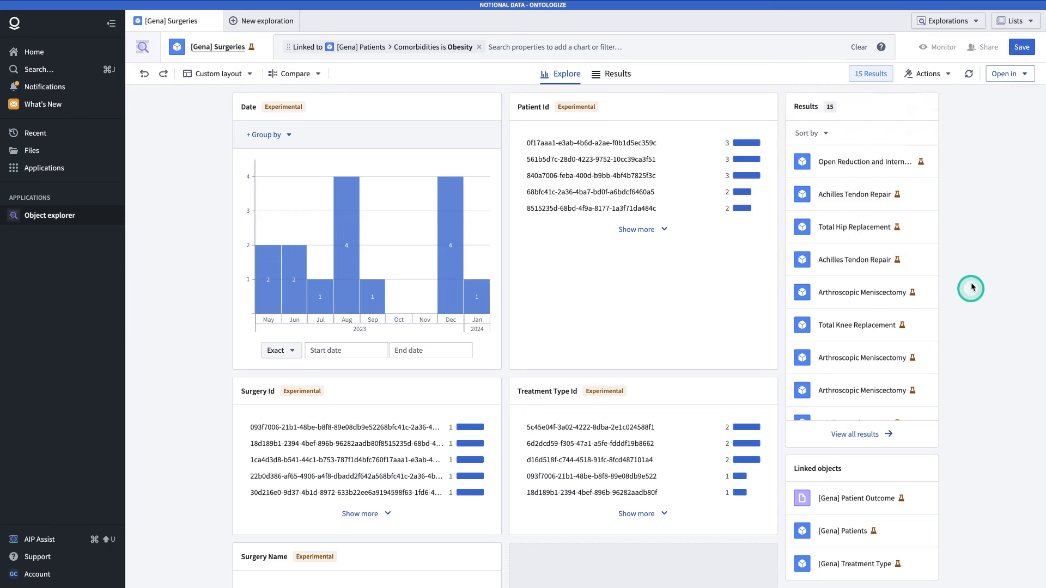
{"action": "left_click", "coordinate": [1006, 73]}
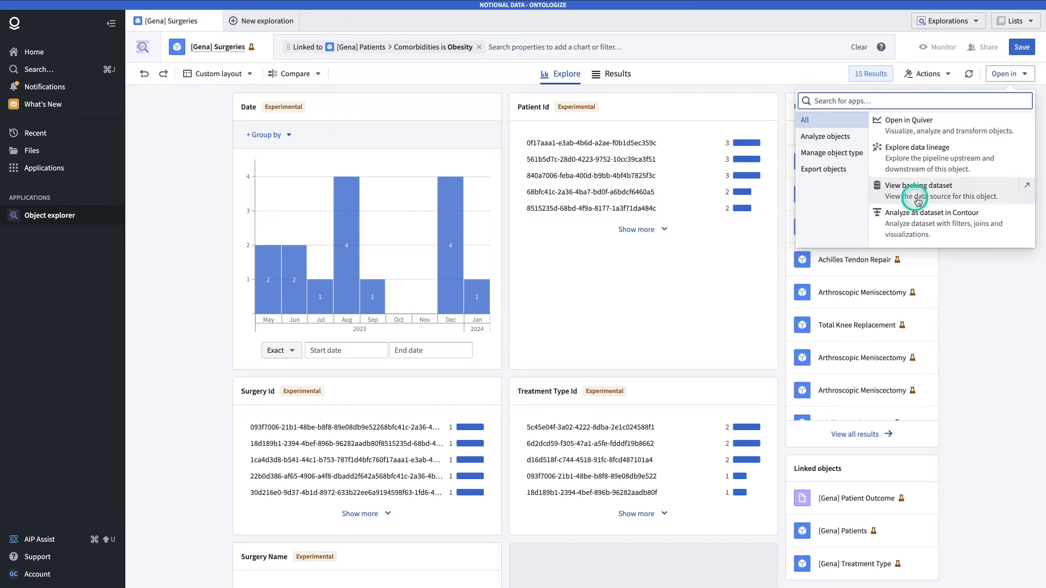
{"action": "left_click", "coordinate": [1025, 151]}
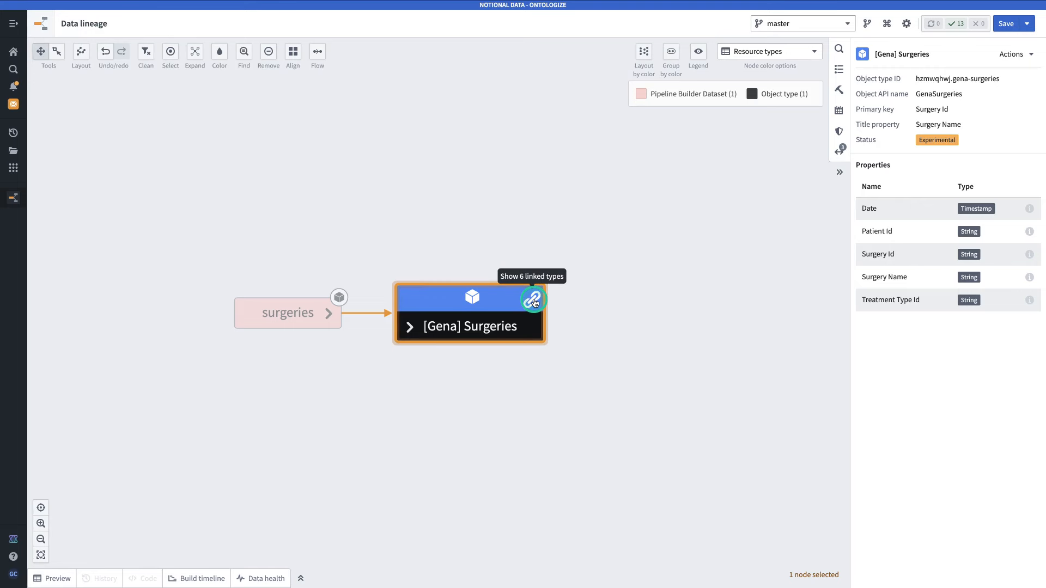
Expand the Surgeries object type in the lineage graph to show its 6 linked types
{"action": "left_click", "coordinate": [534, 301]}
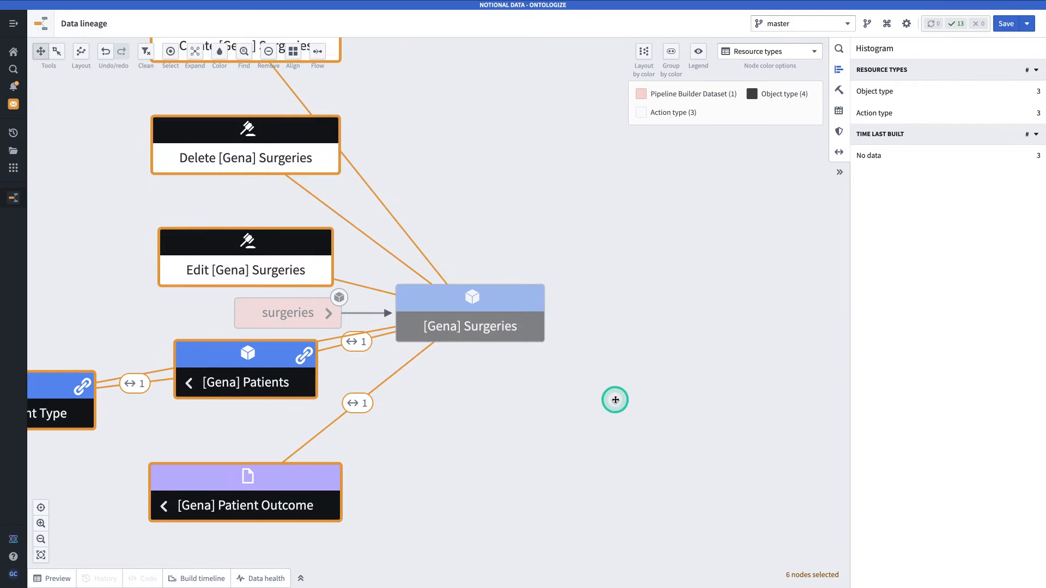
{"action": "left_click_drag", "start_coordinate": [615, 397], "coordinate": [693, 409]}
{"action": "scroll", "coordinate": [551, 371], "scroll_direction": "down", "scroll_amount": 1}
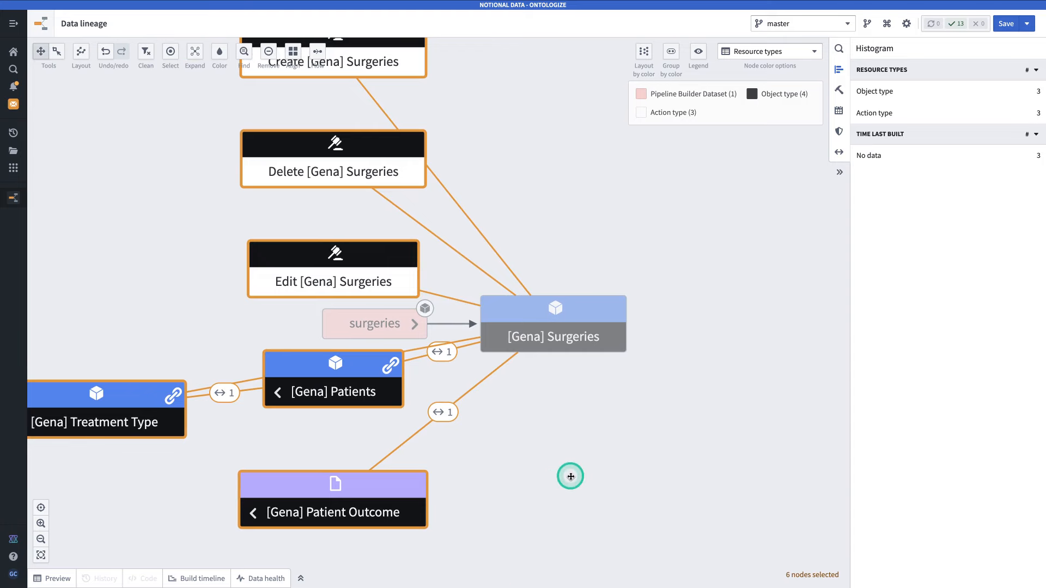
{"action": "scroll", "coordinate": [554, 484], "scroll_direction": "down", "scroll_amount": 5}
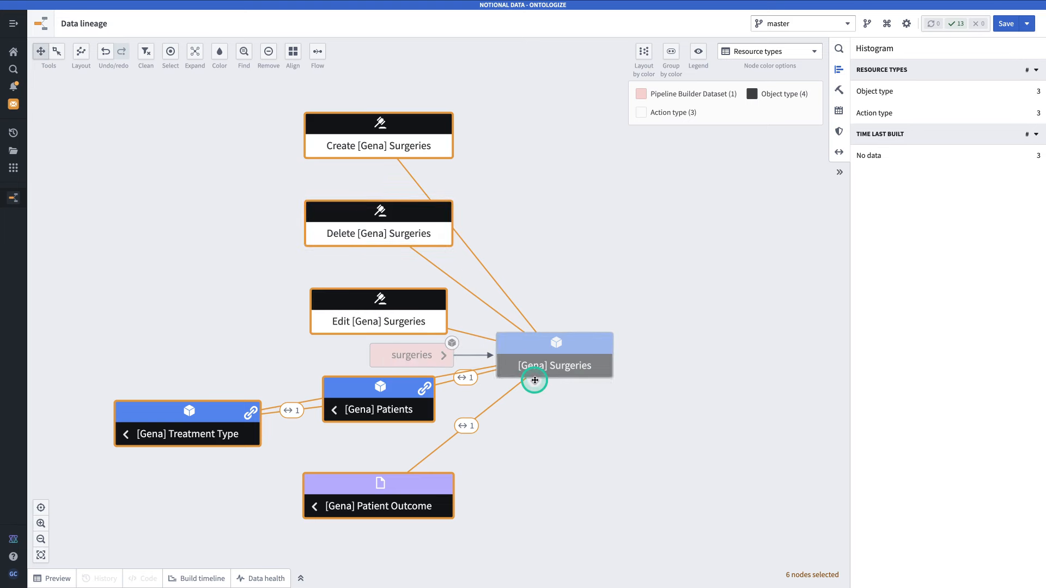
{"action": "left_click_drag", "start_coordinate": [575, 436], "coordinate": [605, 432]}
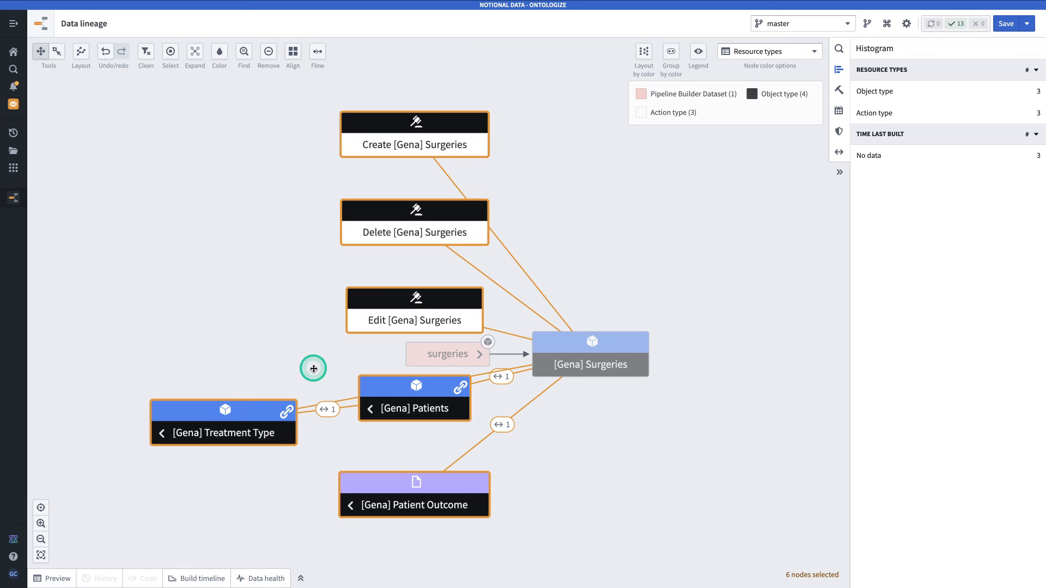
Select every node in the lineage graph and expand parents by one level, adding 3 nodes
{"action": "key", "text": "ctrl+a"}
{"action": "left_click", "coordinate": [663, 462]}
{"action": "key", "text": "ctrl+a"}
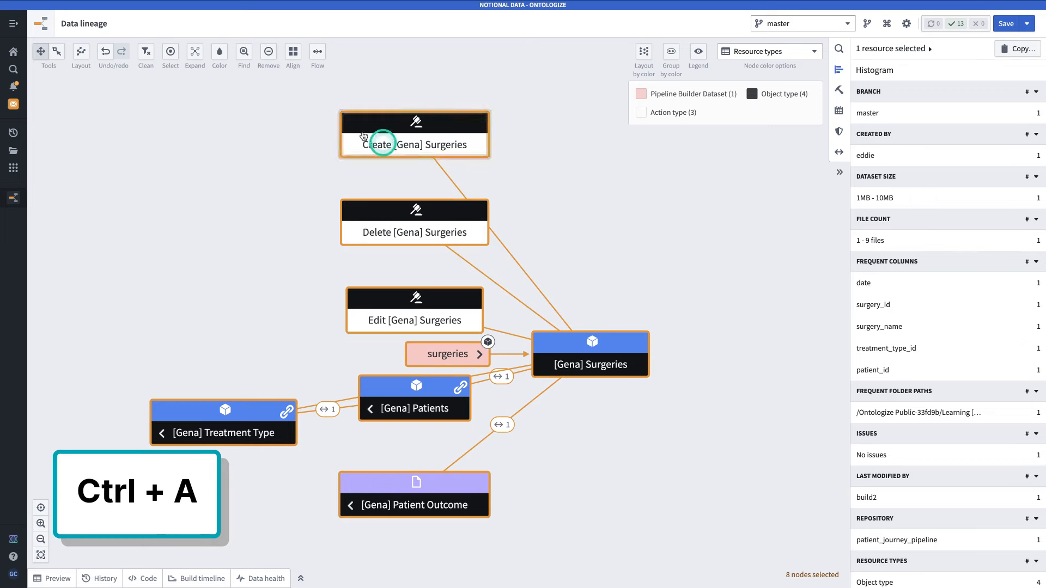
{"action": "left_click", "coordinate": [194, 53]}
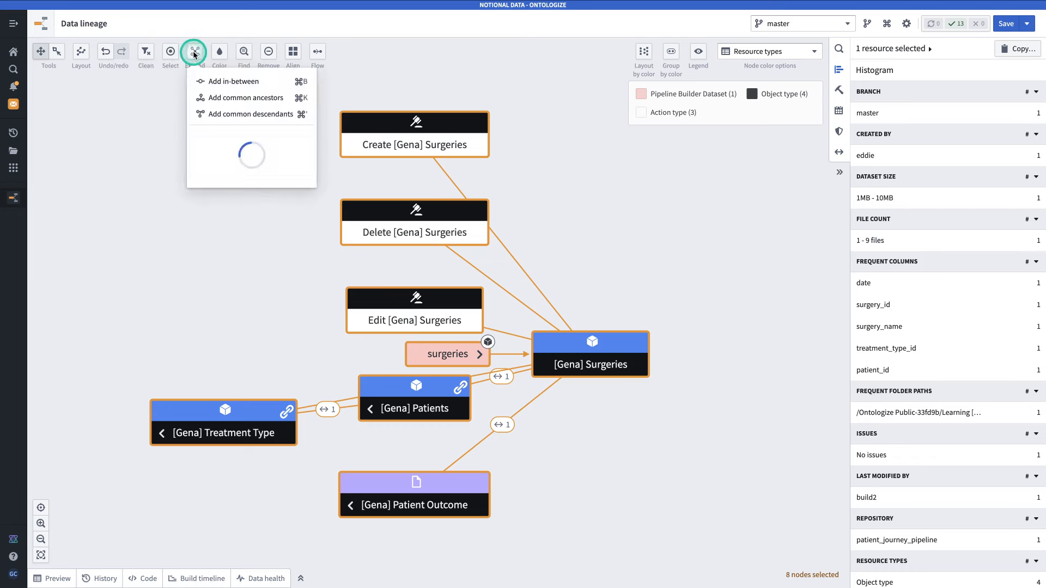
{"action": "left_click", "coordinate": [217, 140]}
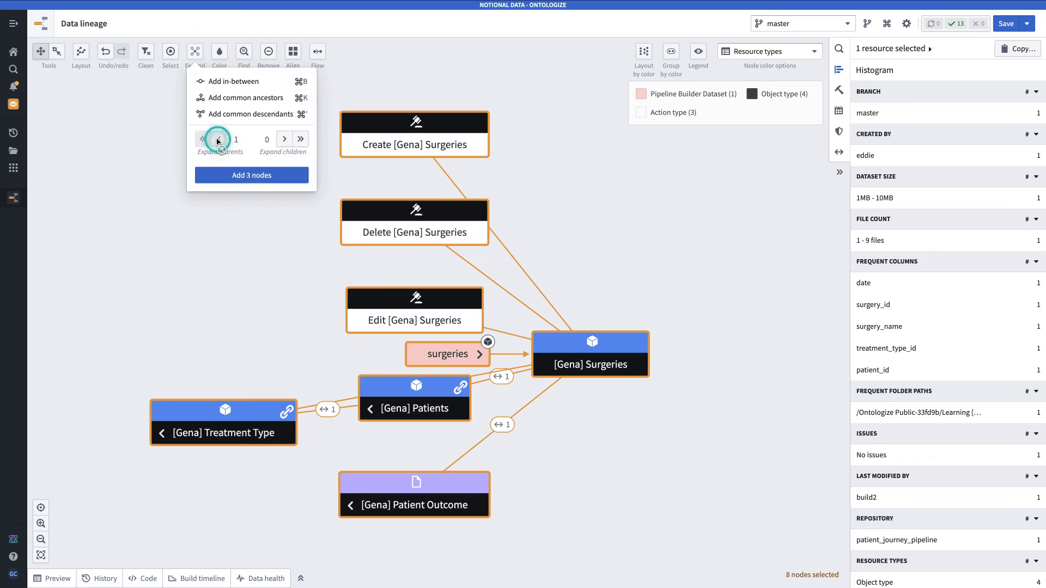
{"action": "left_click", "coordinate": [237, 181]}
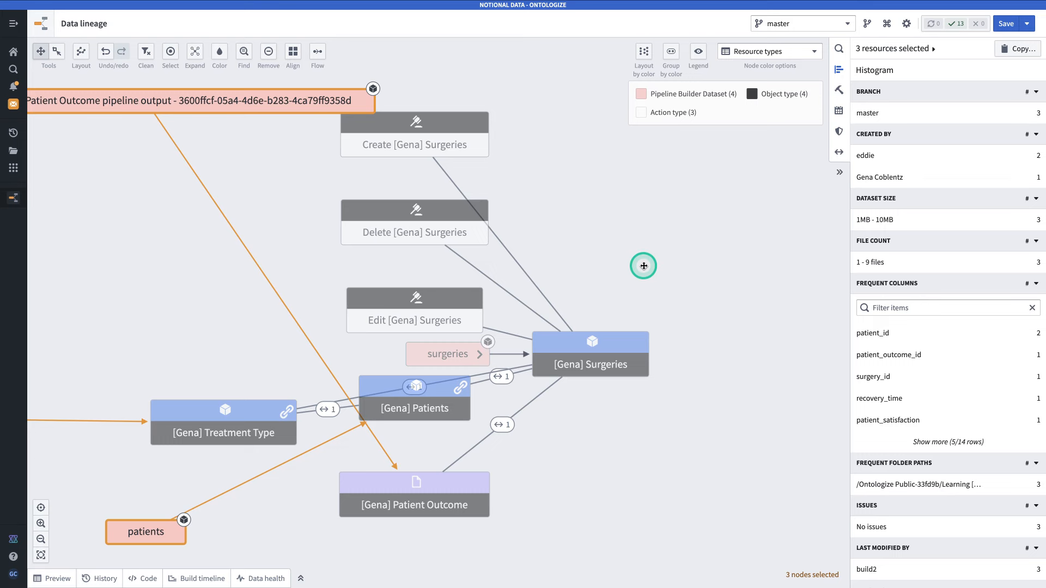
Deselect the added nodes and rearrange the lineage graph with a layout action
{"action": "left_click", "coordinate": [643, 266]}
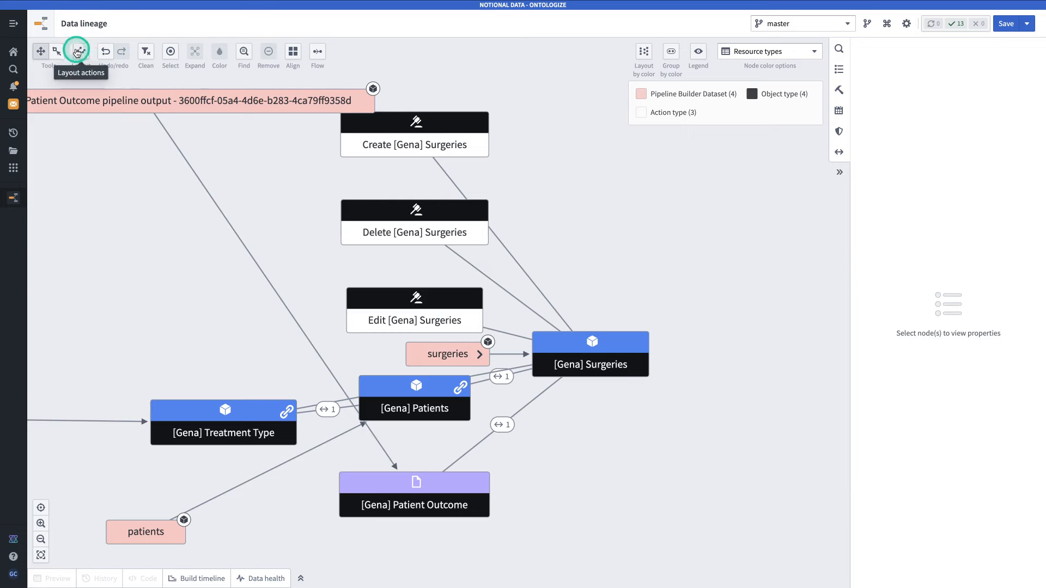
{"action": "left_click", "coordinate": [81, 52]}
{"action": "left_click", "coordinate": [95, 80]}
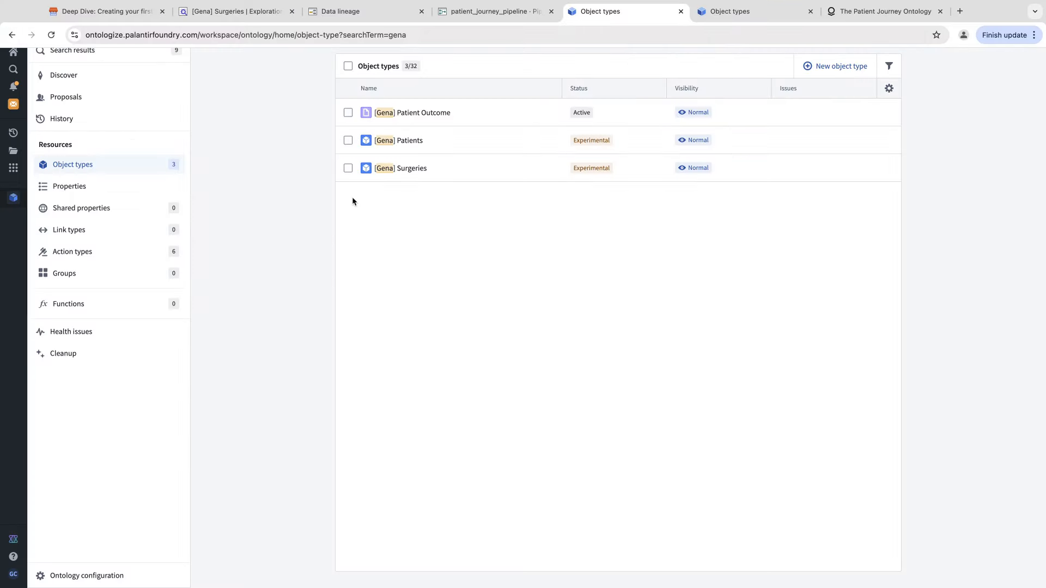
Switch to Ontology Manager and list the link types matching the current search
{"action": "left_click", "coordinate": [457, 470]}
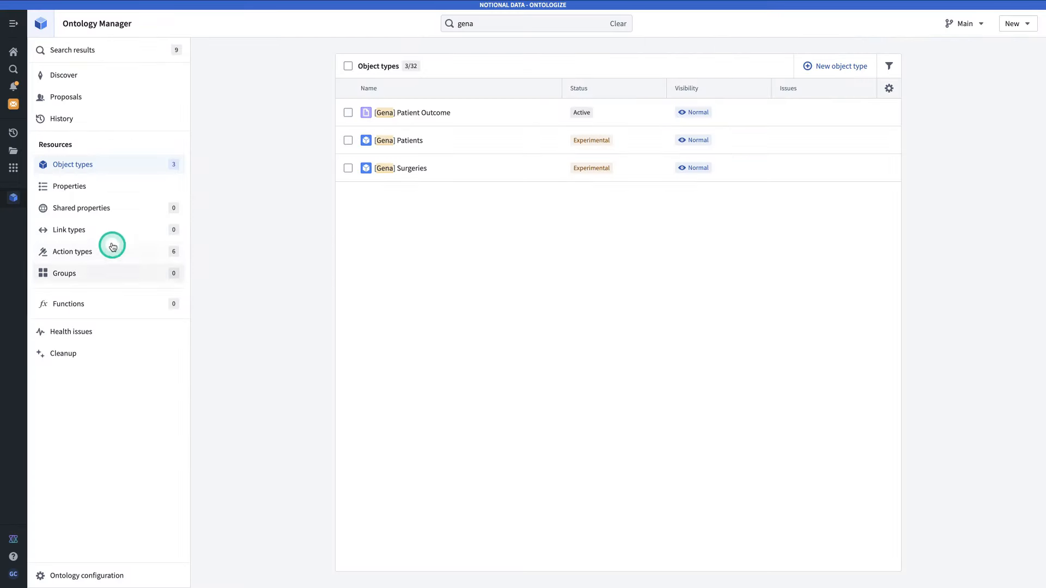
{"action": "left_click", "coordinate": [136, 230]}
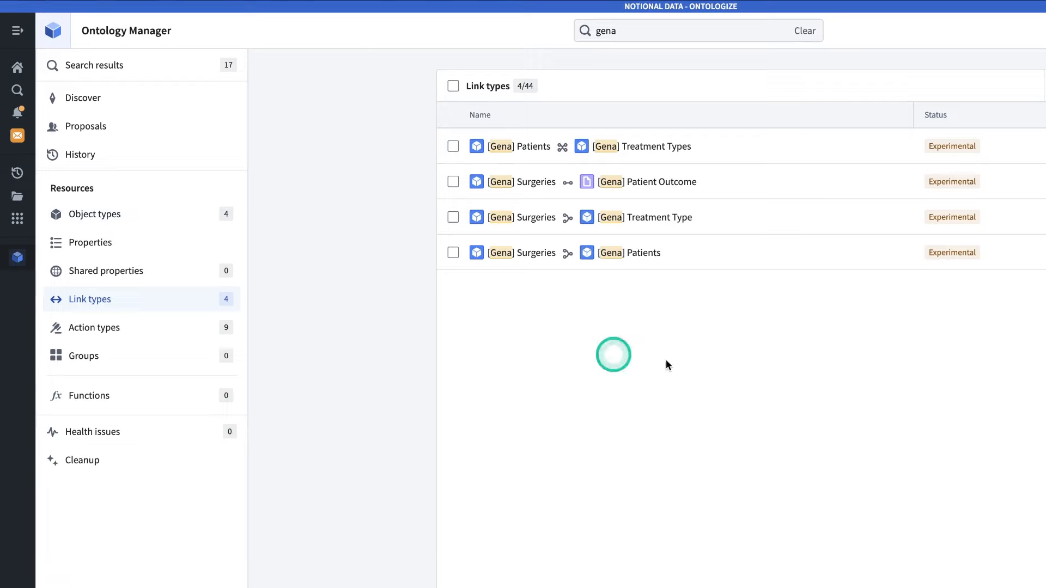